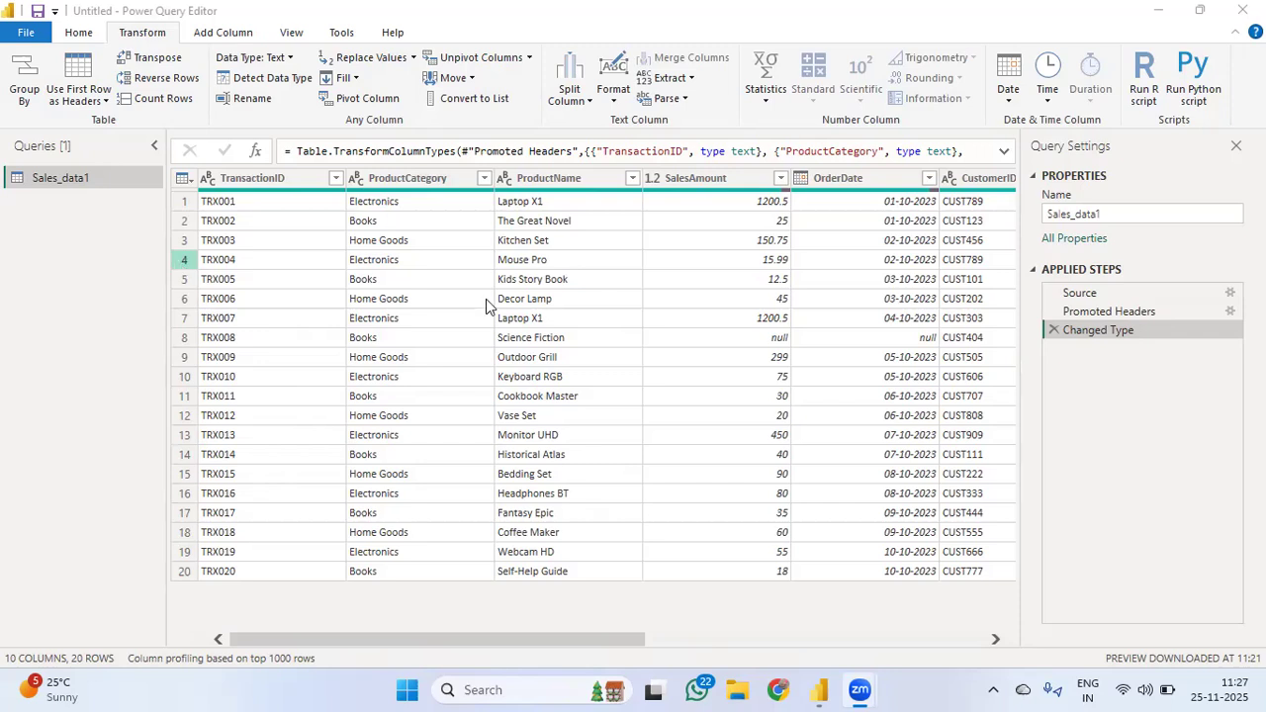
Remove duplicate rows based on the CustomerName column of the Sales_data1 query.
scroll(587, 332, "right", 4)
scroll(587, 337, "left", 5)
scroll(515, 318, "right", 3)
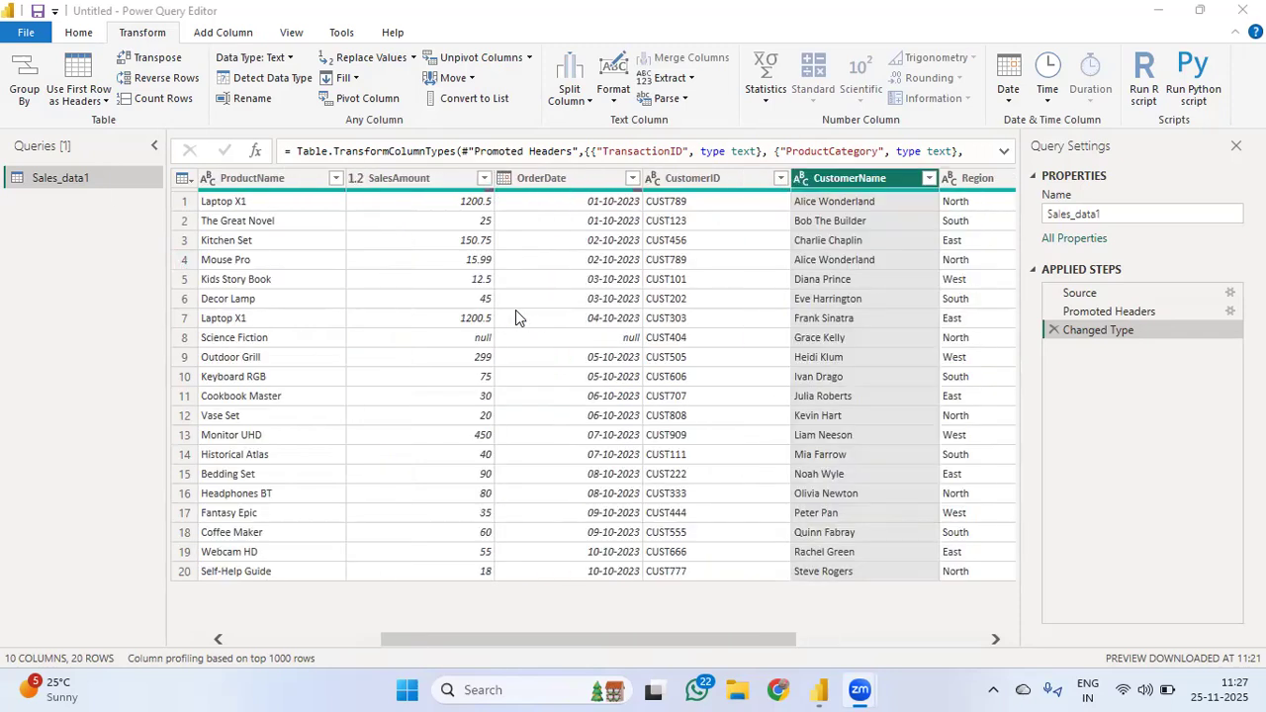
scroll(567, 366, "left", 3)
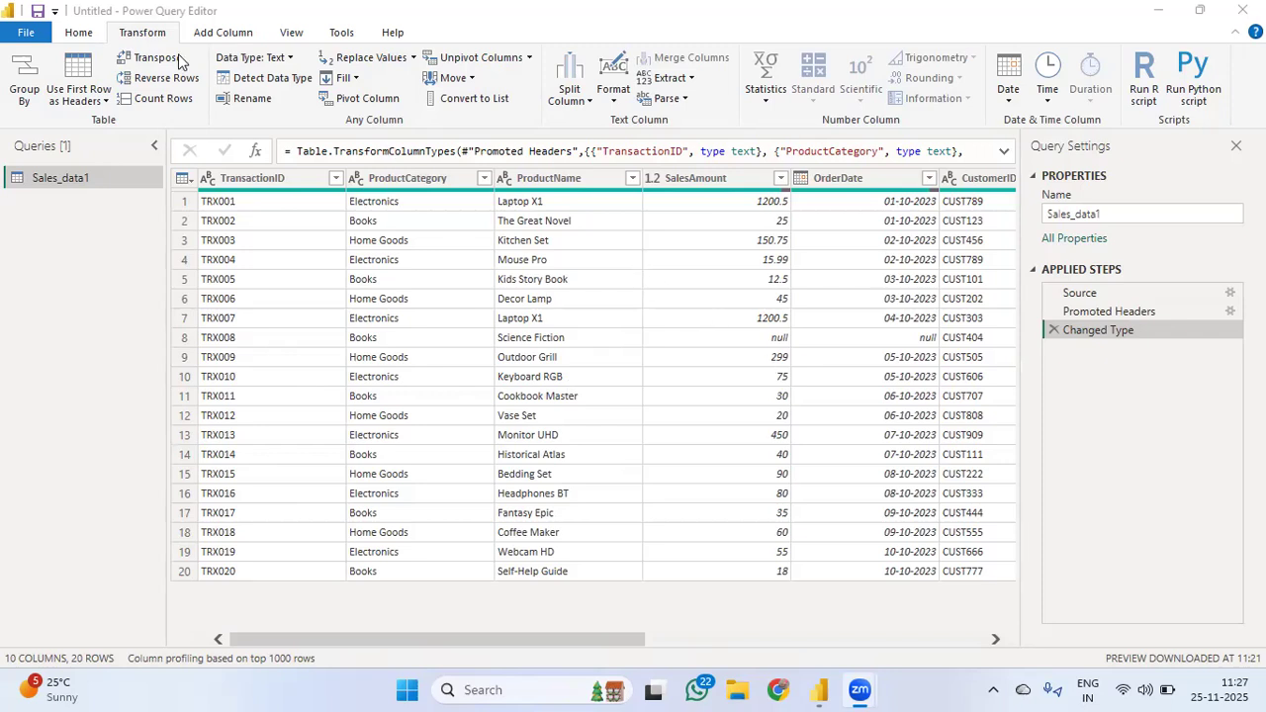
left_click(79, 32)
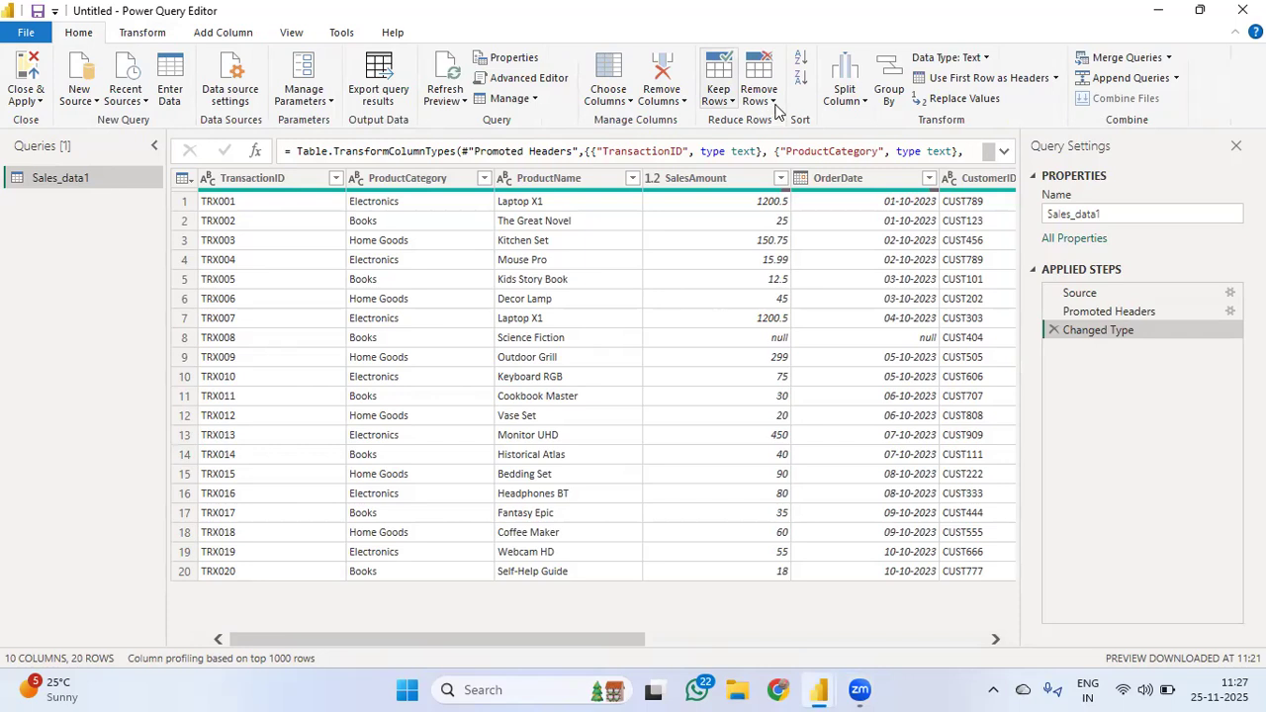
left_click(774, 103)
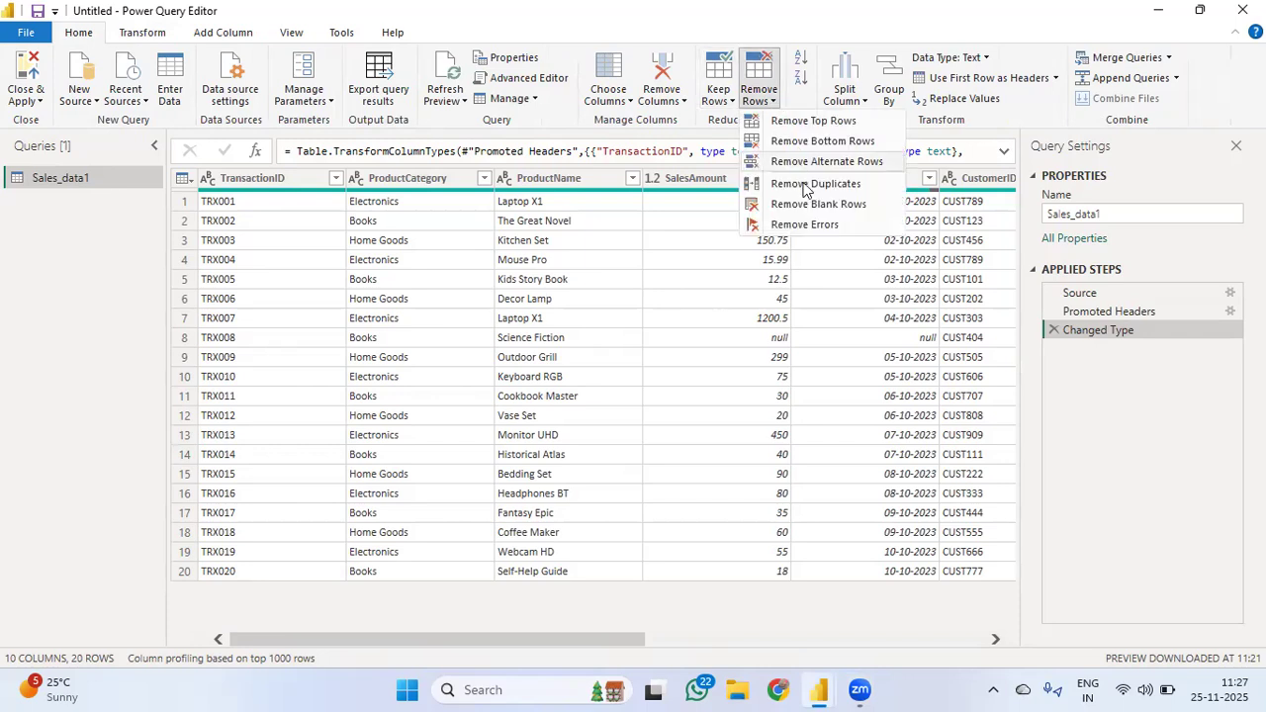
left_click(805, 184)
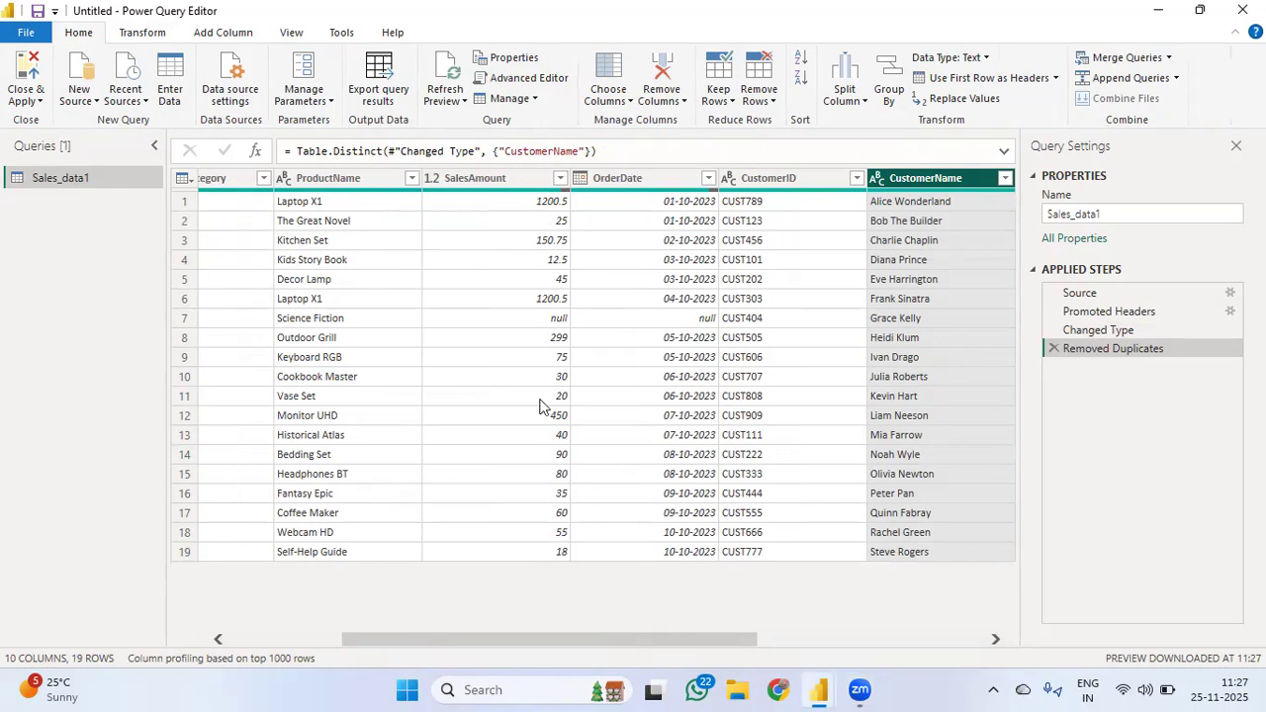
Replace null values in the SalesAmount column with 0.
scroll(650, 339, "left", 2)
scroll(650, 339, "left", 2)
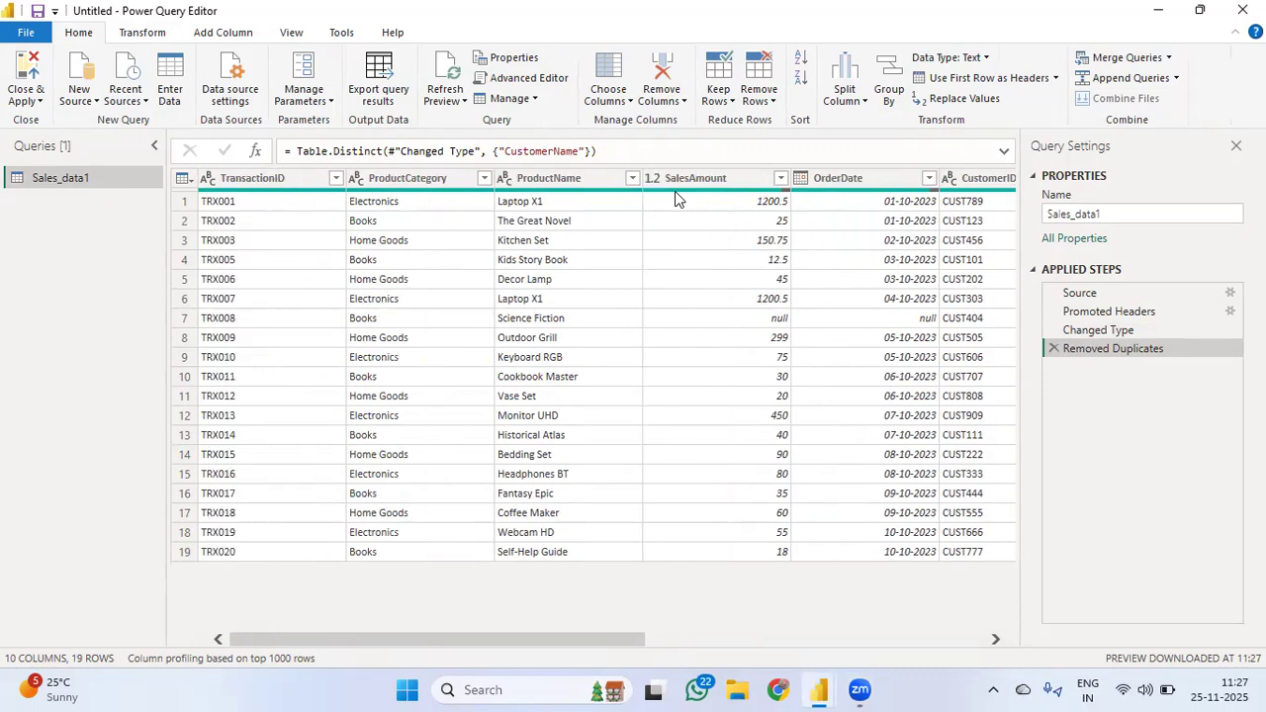
left_click(669, 188)
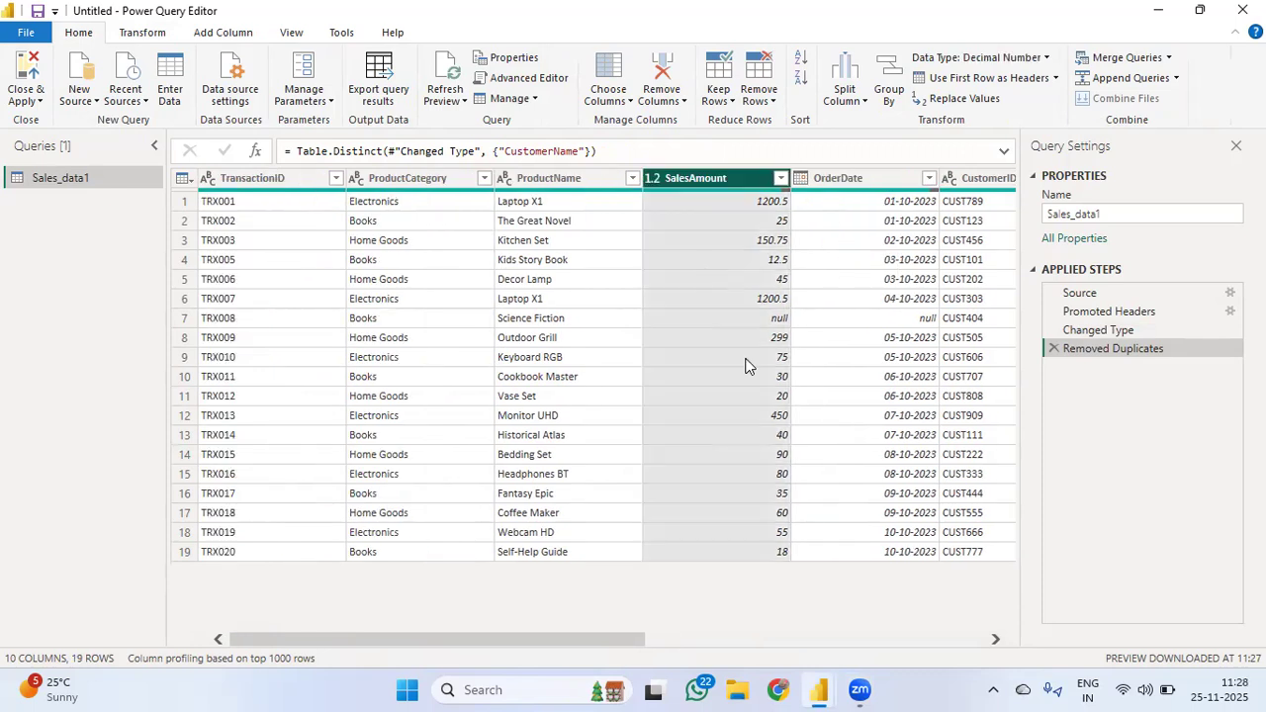
left_click(711, 324)
left_click(589, 325)
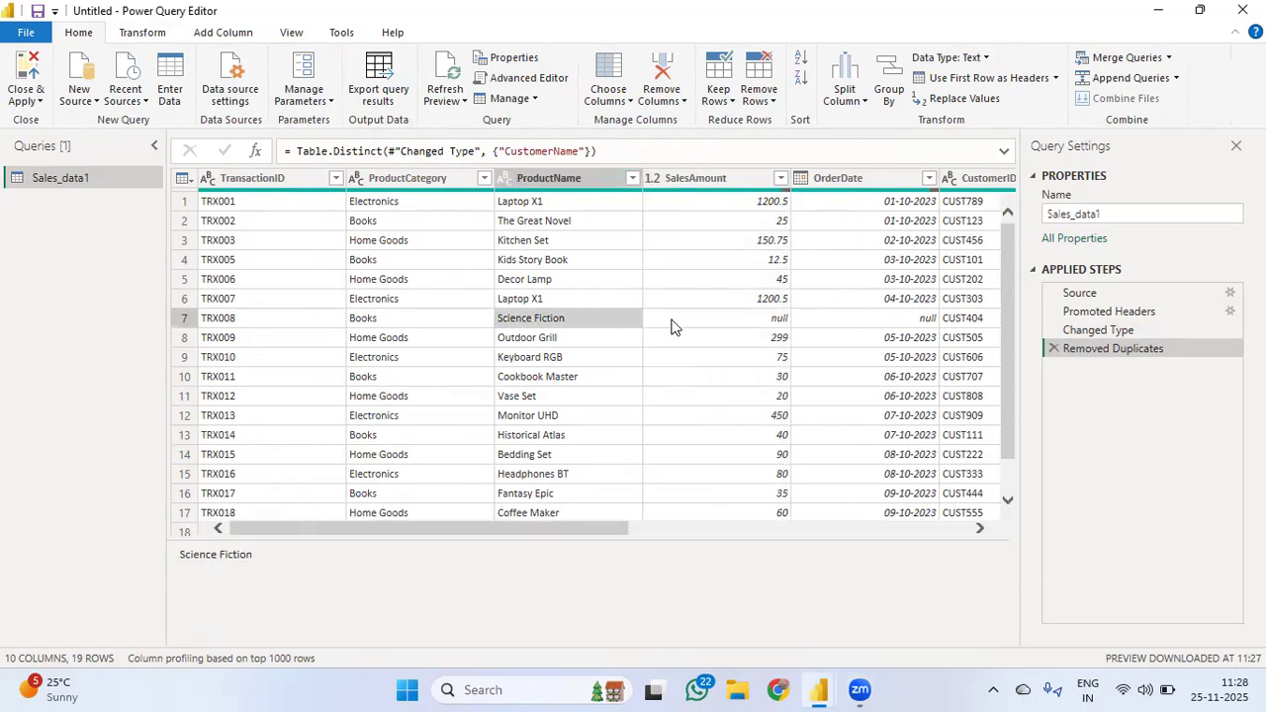
left_click(701, 326)
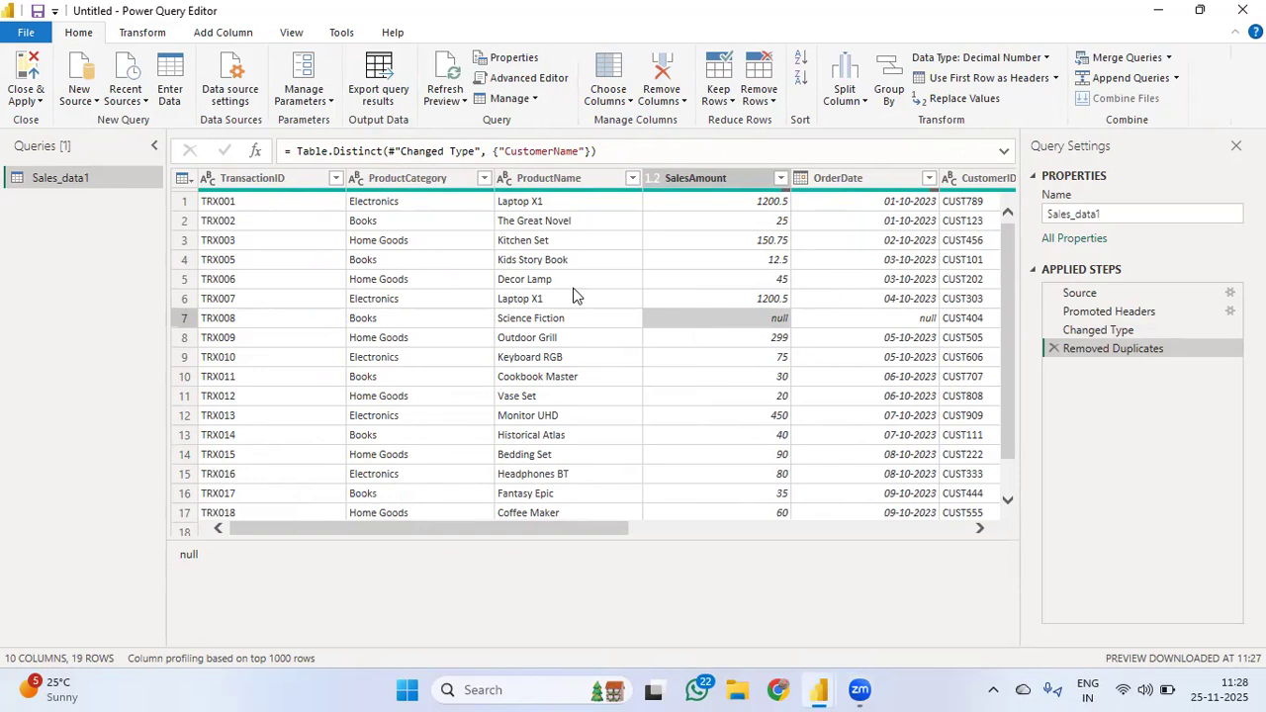
left_click(142, 32)
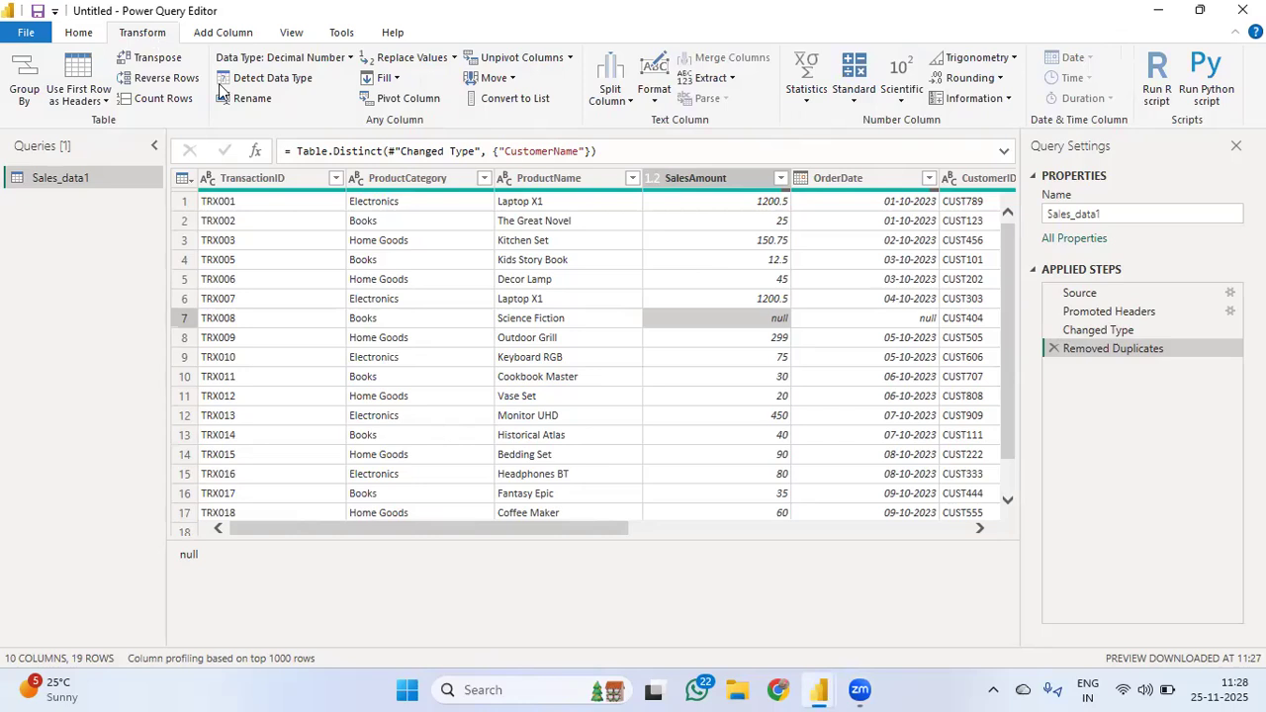
left_click(454, 58)
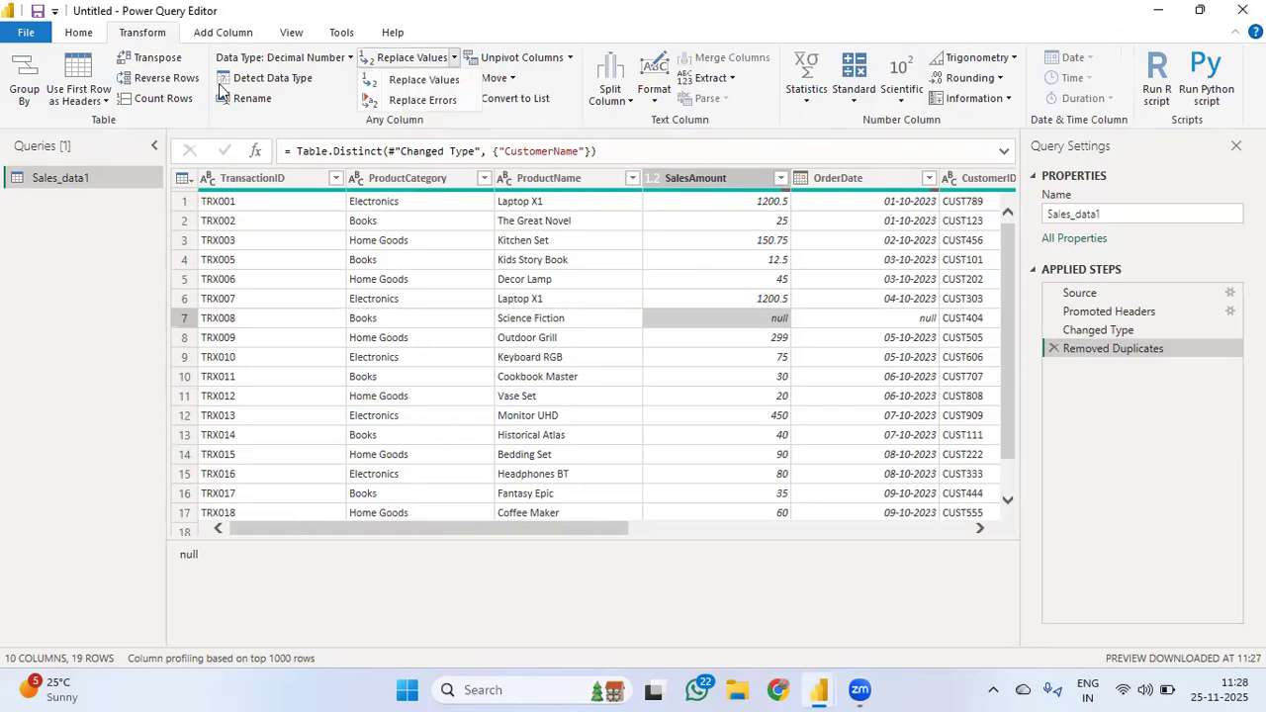
left_click(447, 80)
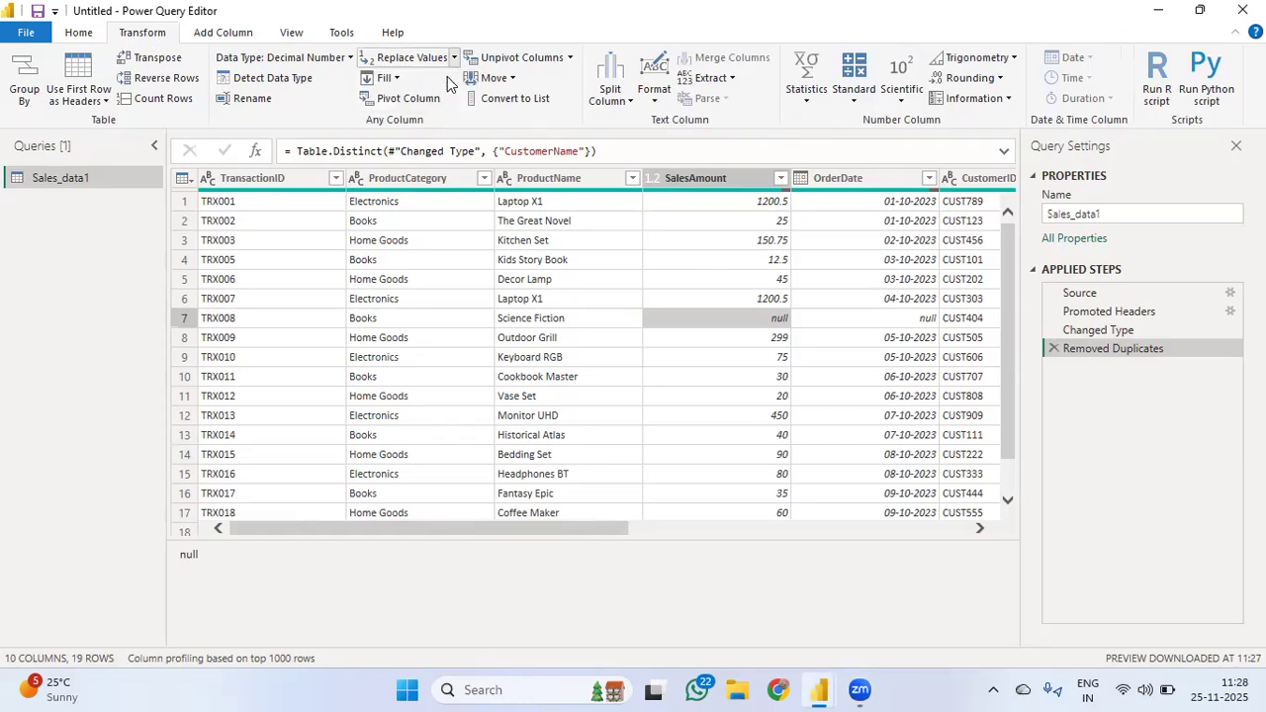
type("0")
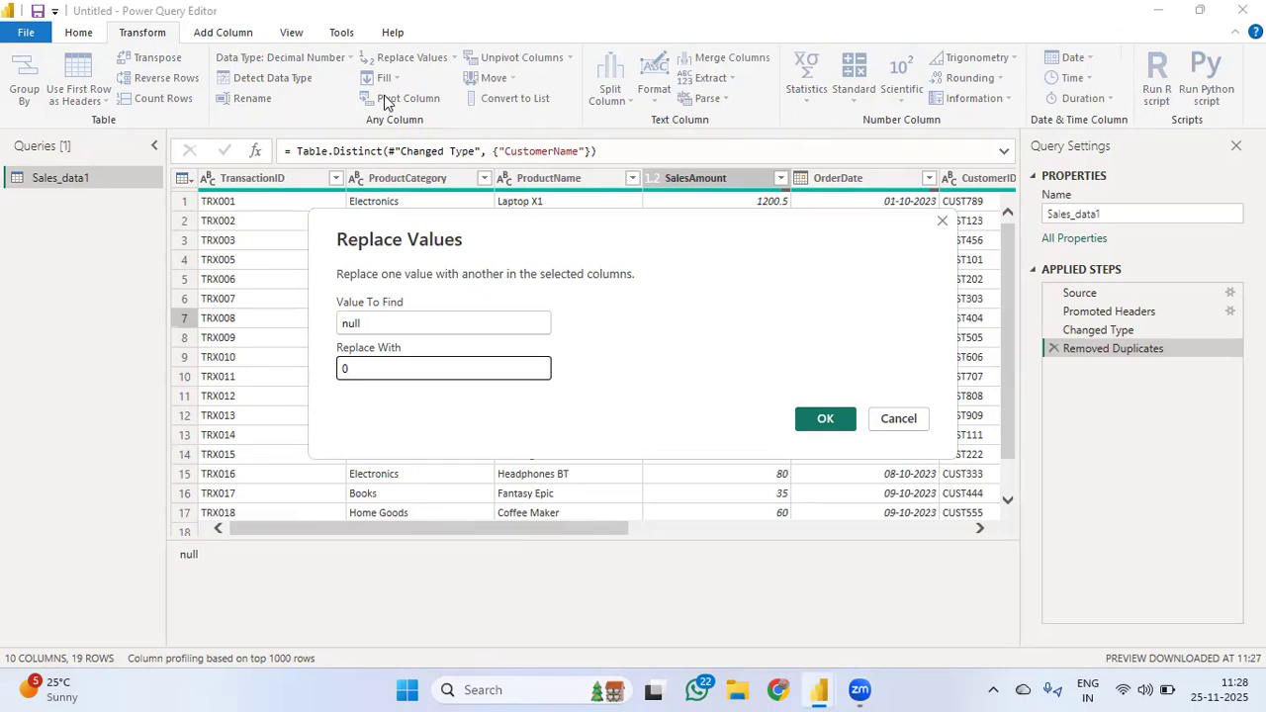
left_click(819, 426)
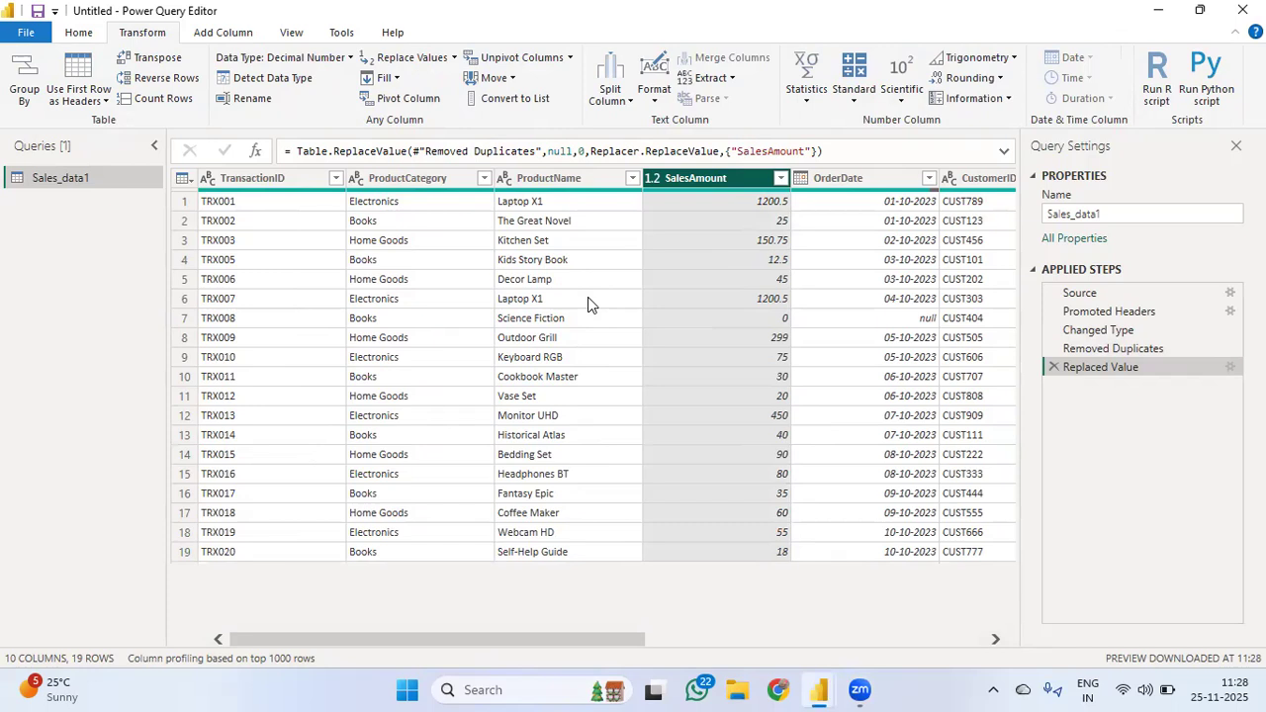
scroll(588, 297, "right", 3)
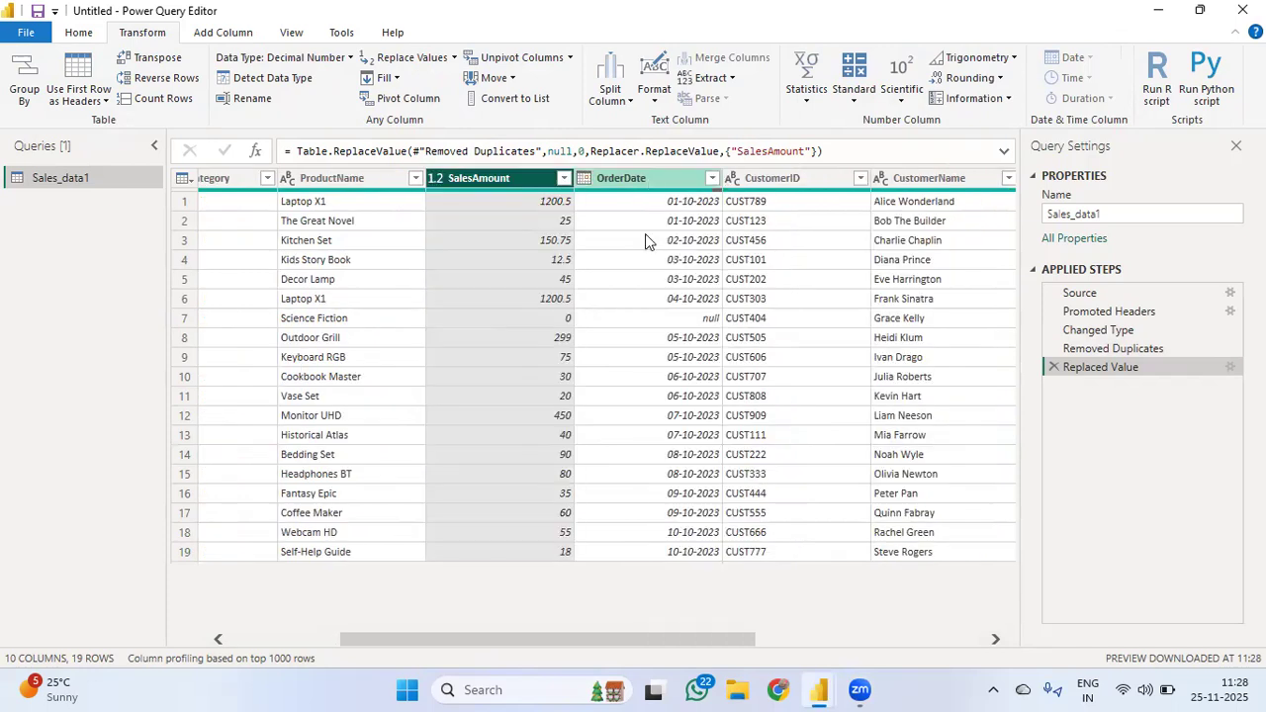
left_click(641, 309)
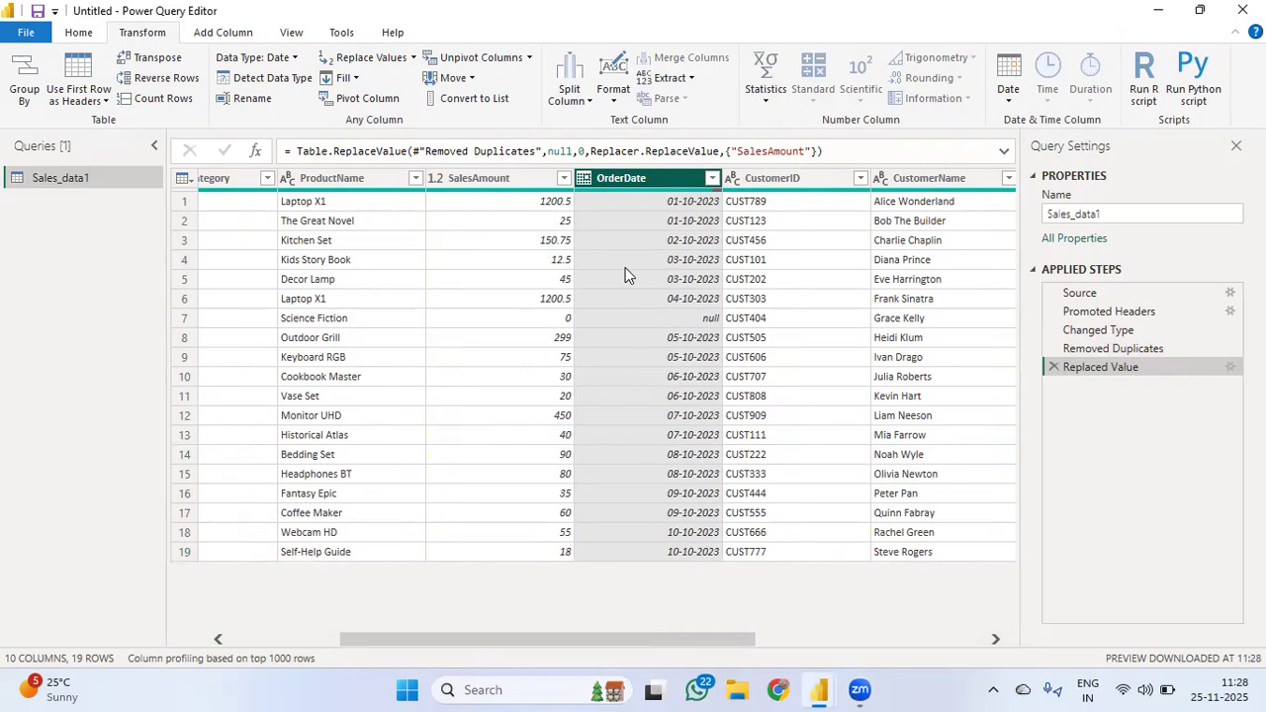
left_click(661, 319)
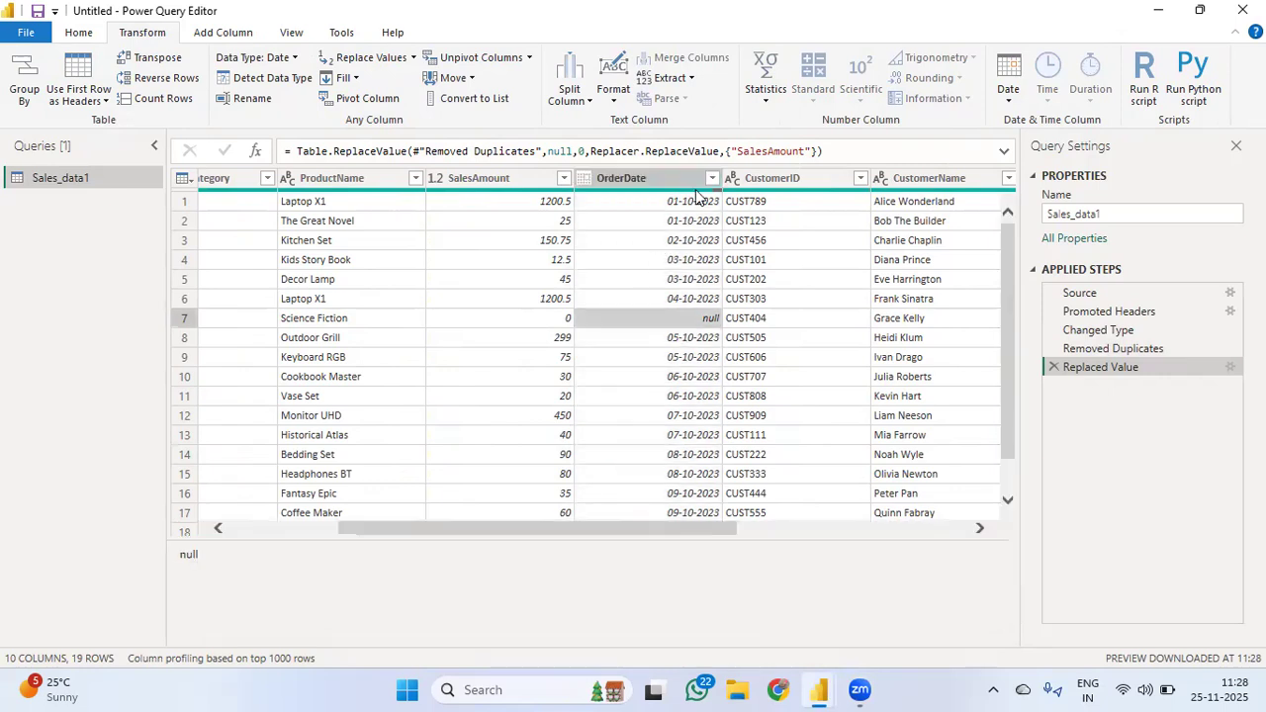
left_click(704, 183)
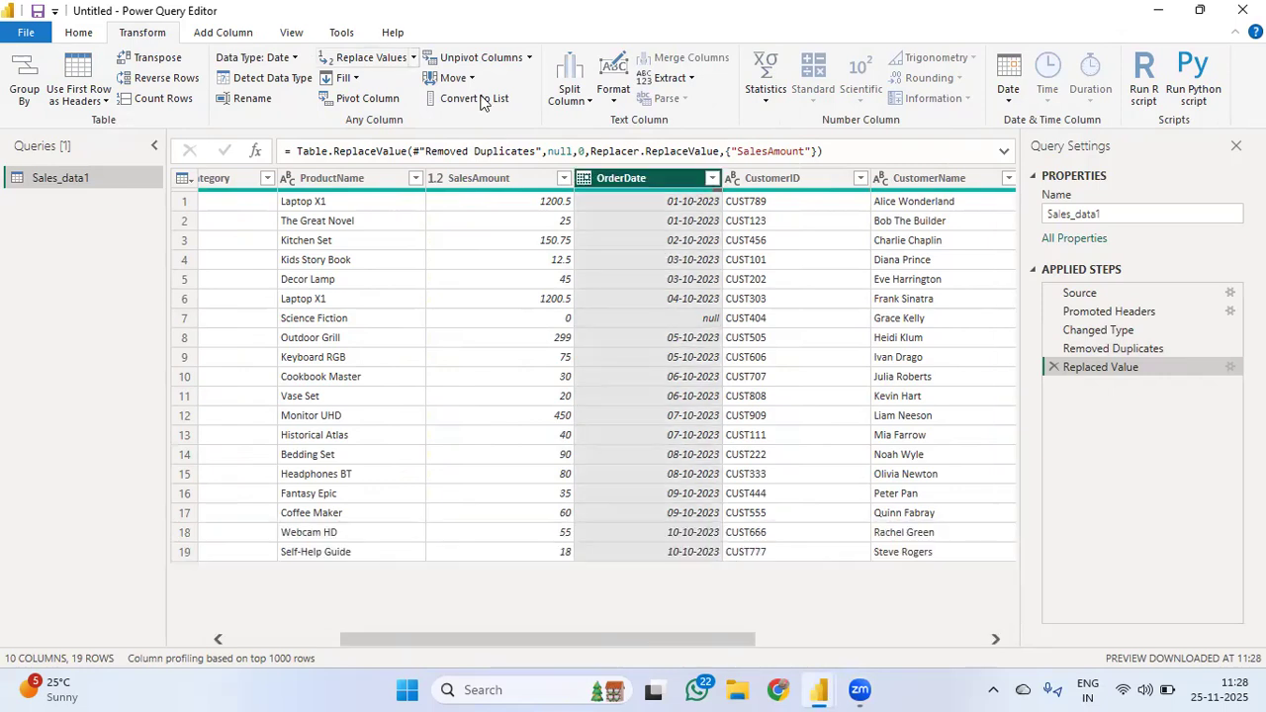
left_click(413, 57)
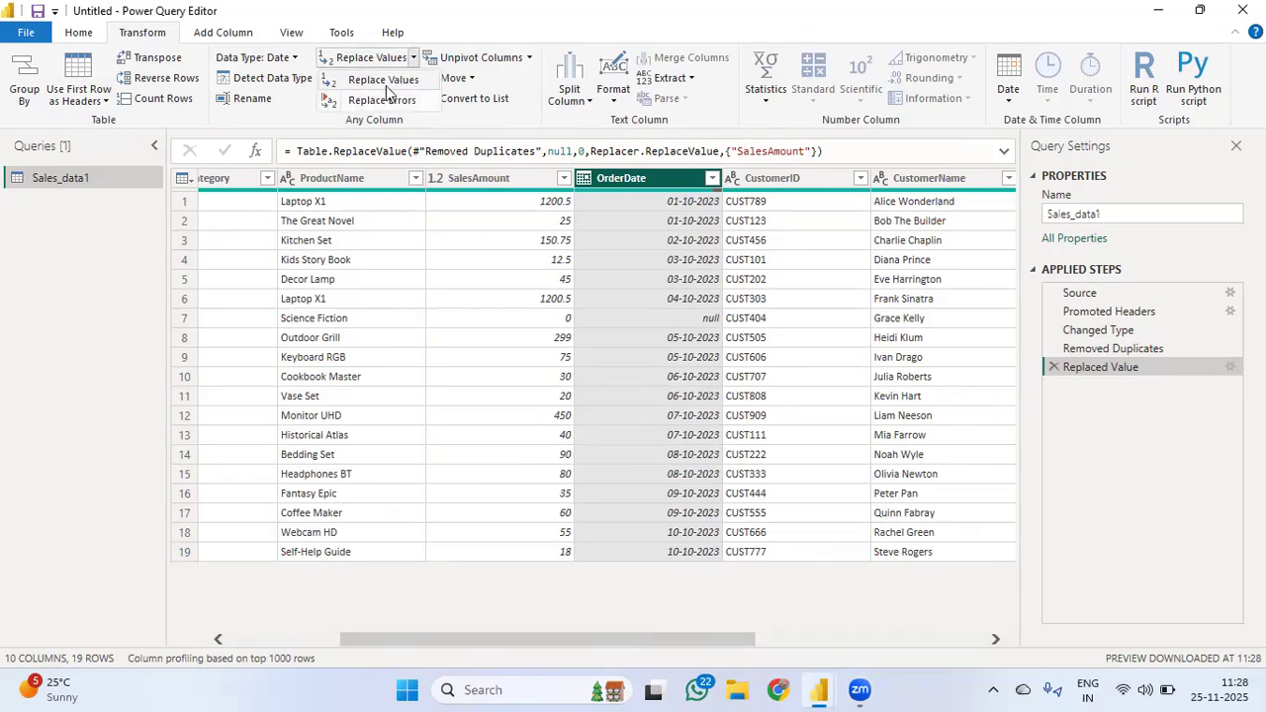
left_click(386, 83)
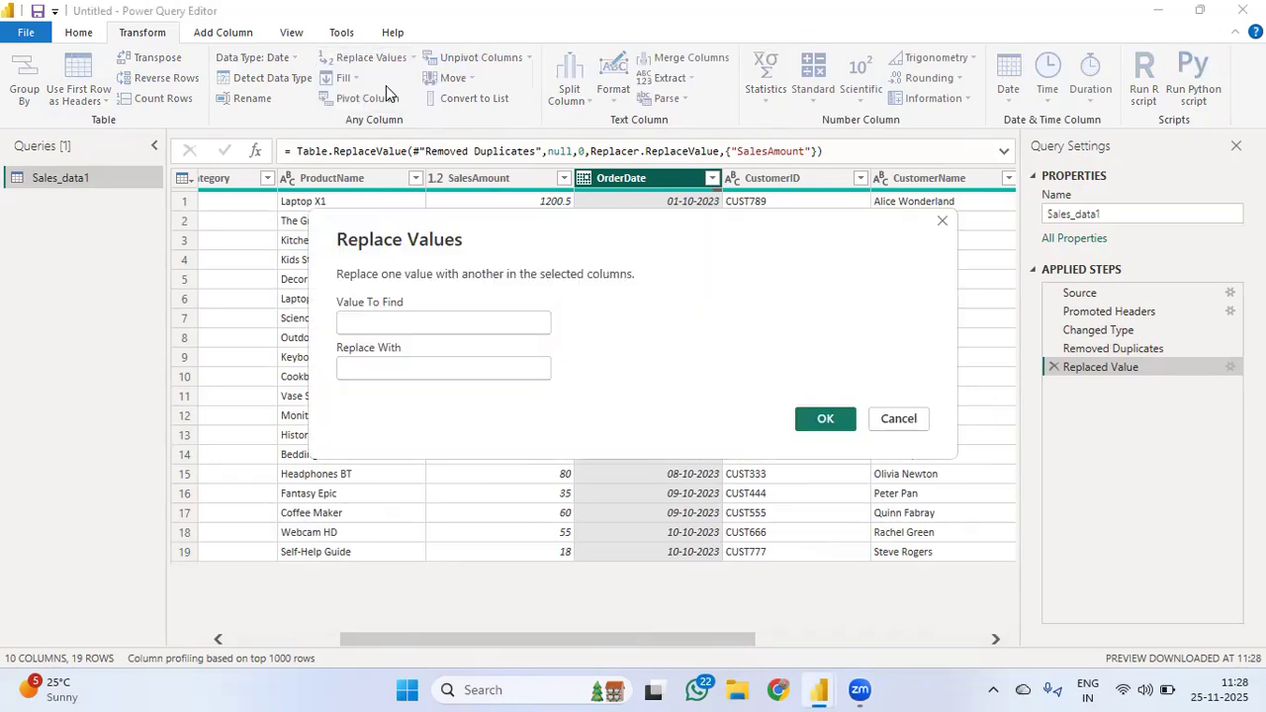
type("Not ")
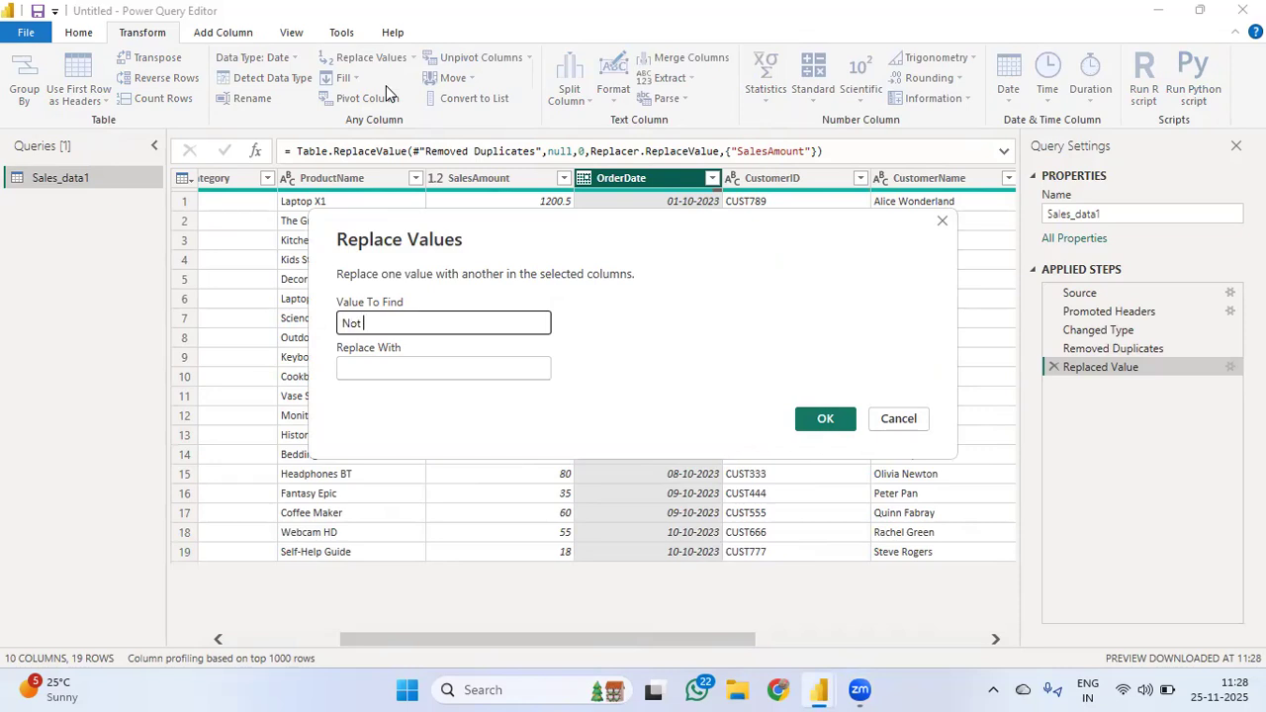
type("Ava")
key("BackSpace")
key("BackSpace")
key("BackSpace")
key("BackSpace")
key("BackSpace")
key("BackSpace")
key("BackSpace")
type("null")
left_click(415, 367)
type("No")
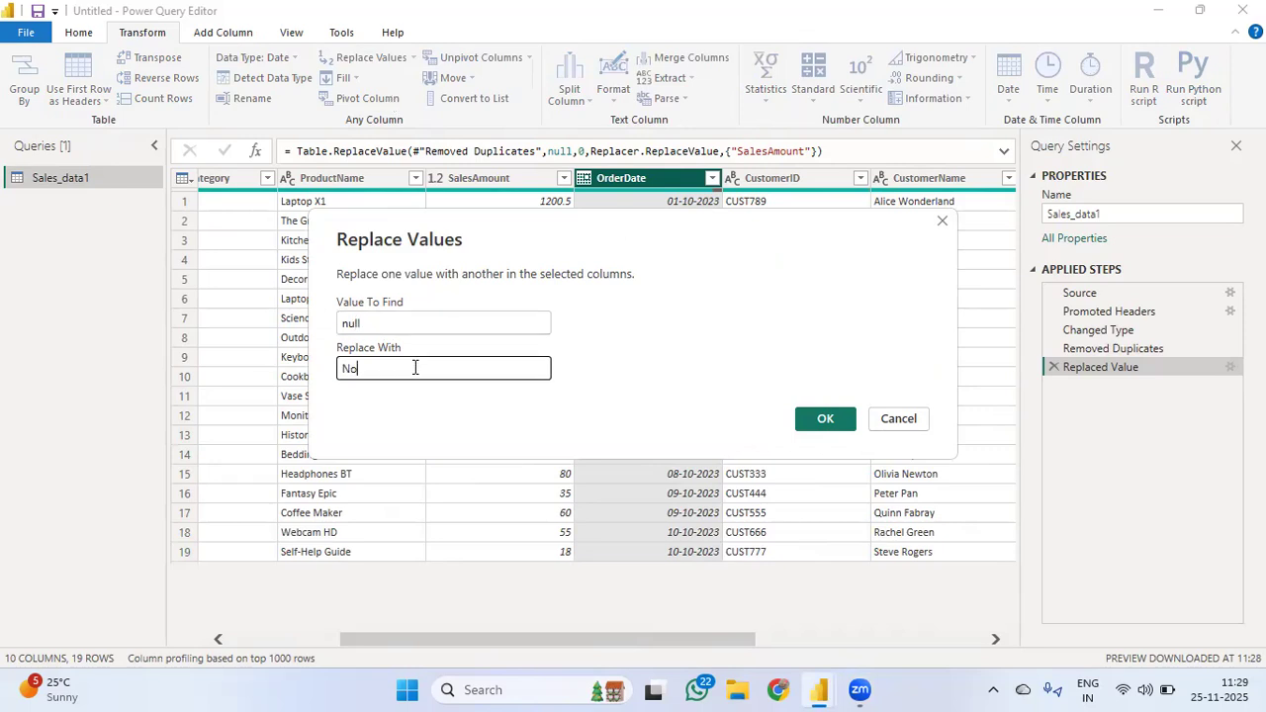
type("t A")
key("BackSpace")
key("BackSpace")
key("BackSpace")
key("BackSpace")
key("BackSpace")
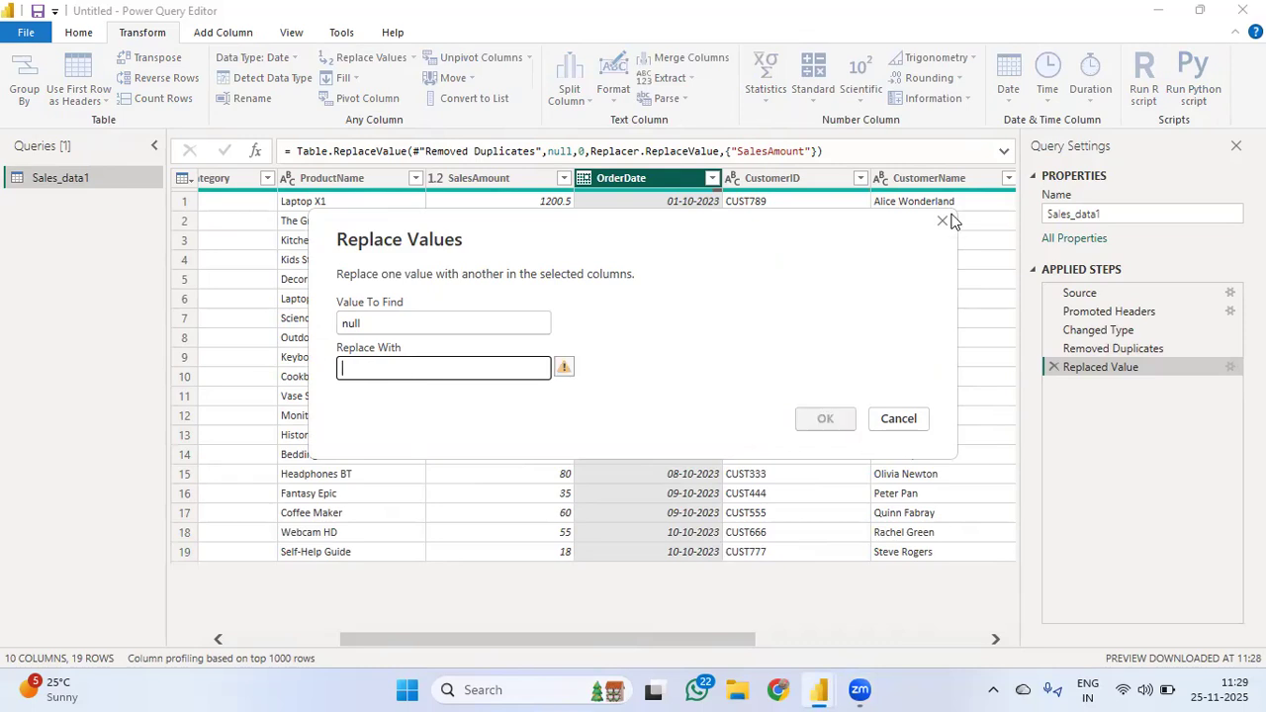
left_click(943, 220)
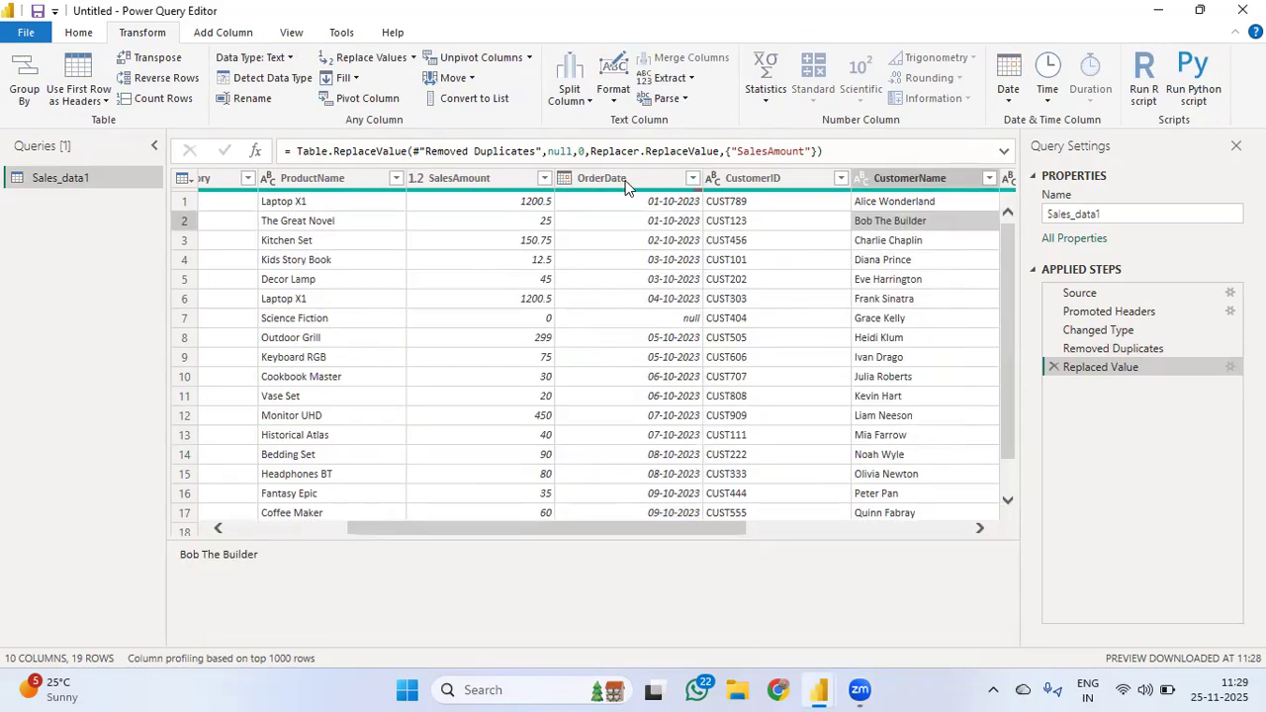
Fill the OrderDate column downward to replace its empty entry, and check the filled date against the row above.
left_click(613, 178)
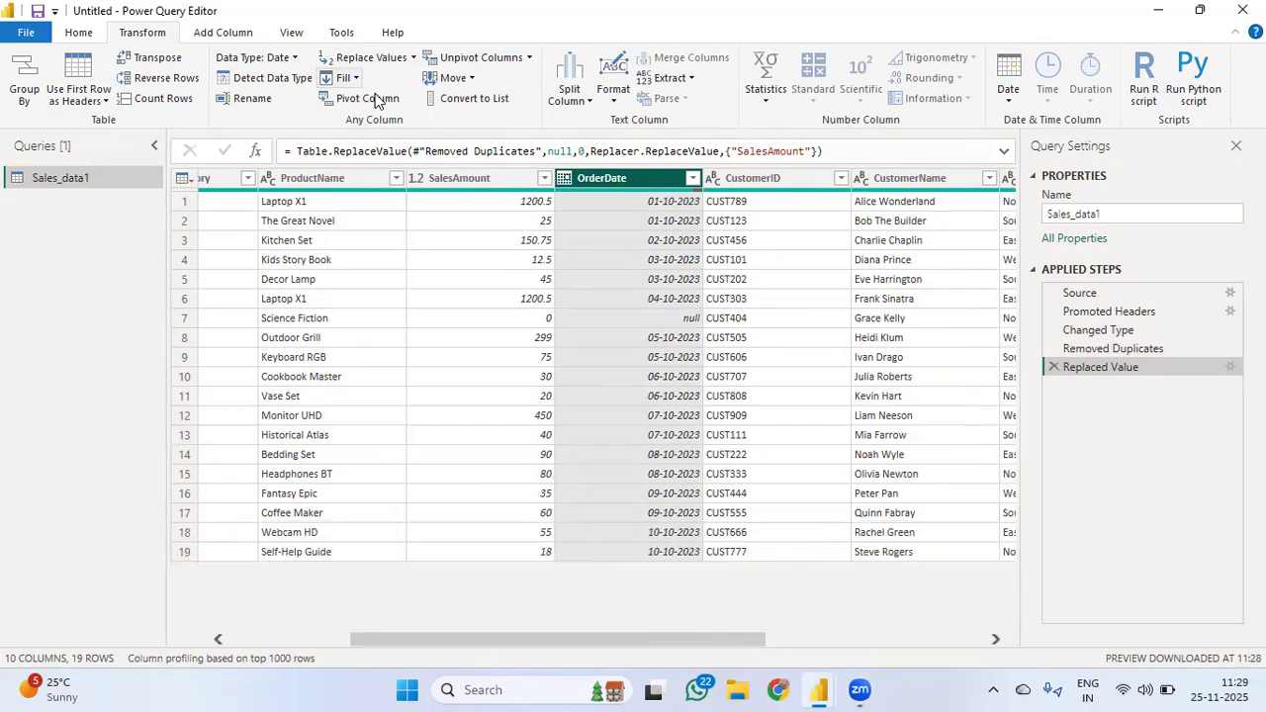
left_click(351, 79)
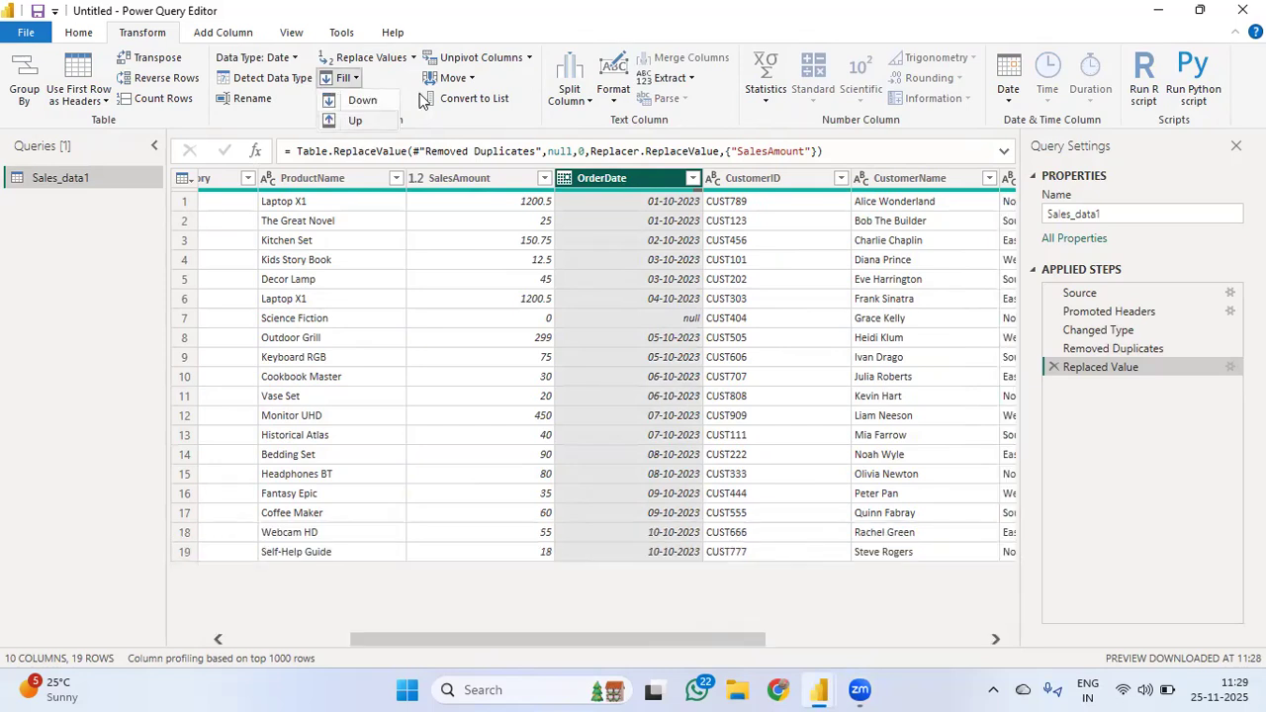
left_click(362, 101)
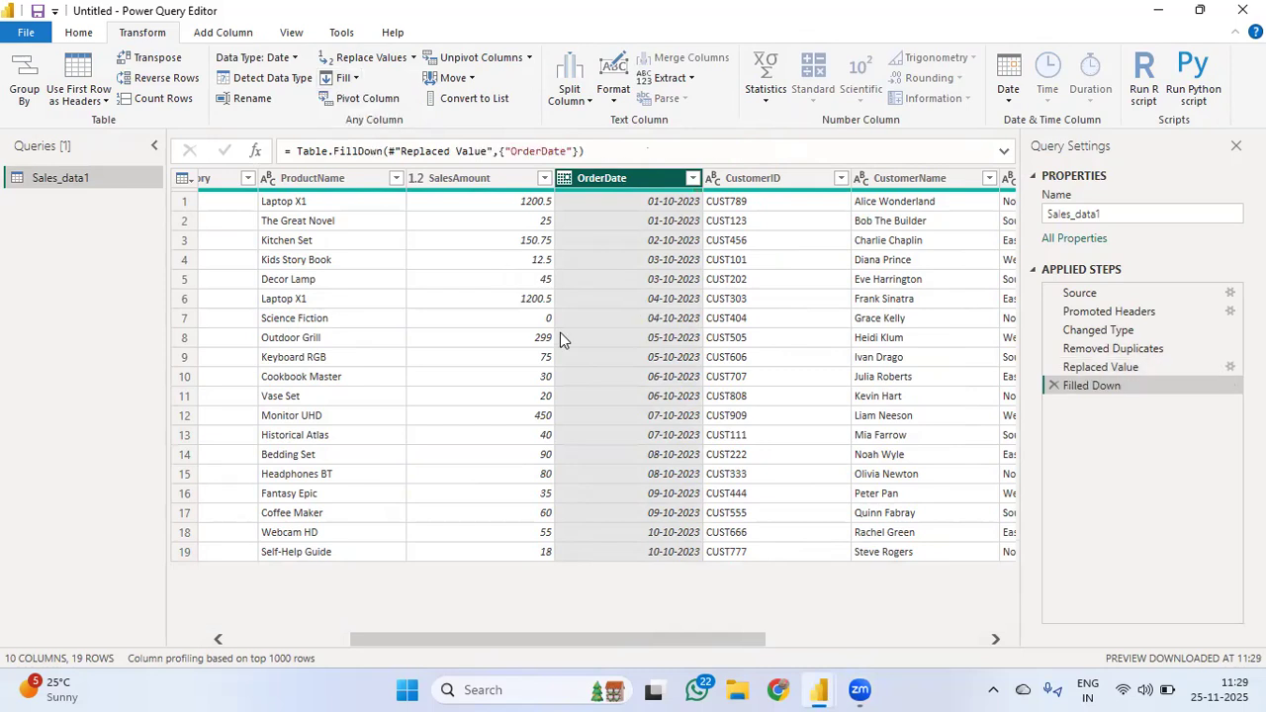
left_click(645, 319)
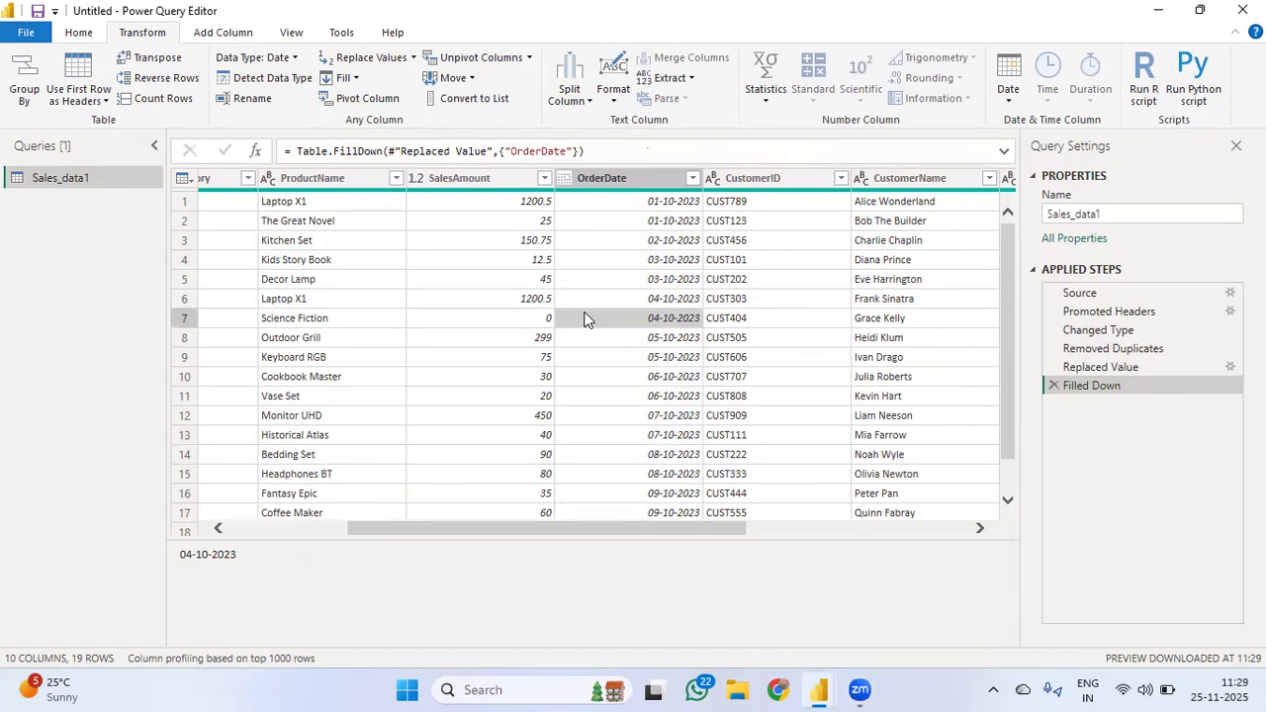
left_click(679, 299)
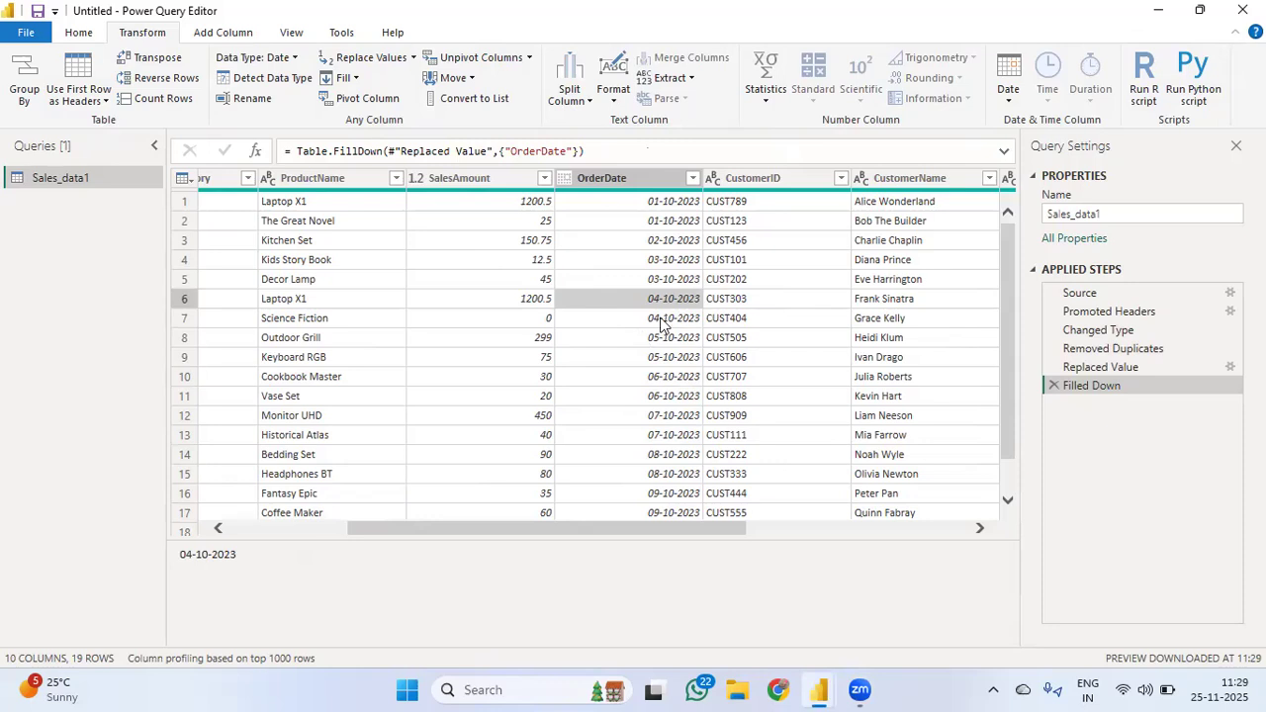
left_click(656, 317)
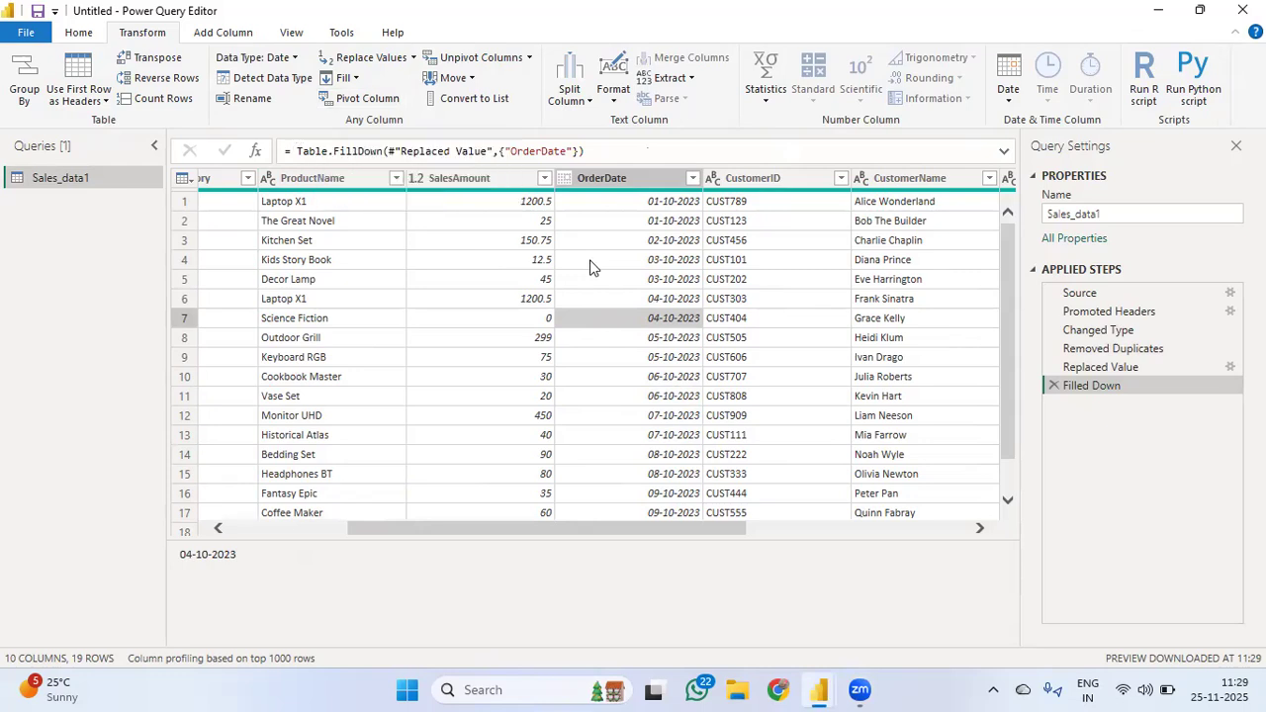
Detect the data type of the OrderDate column automatically.
scroll(591, 267, "right", 2)
scroll(590, 267, "left", 6)
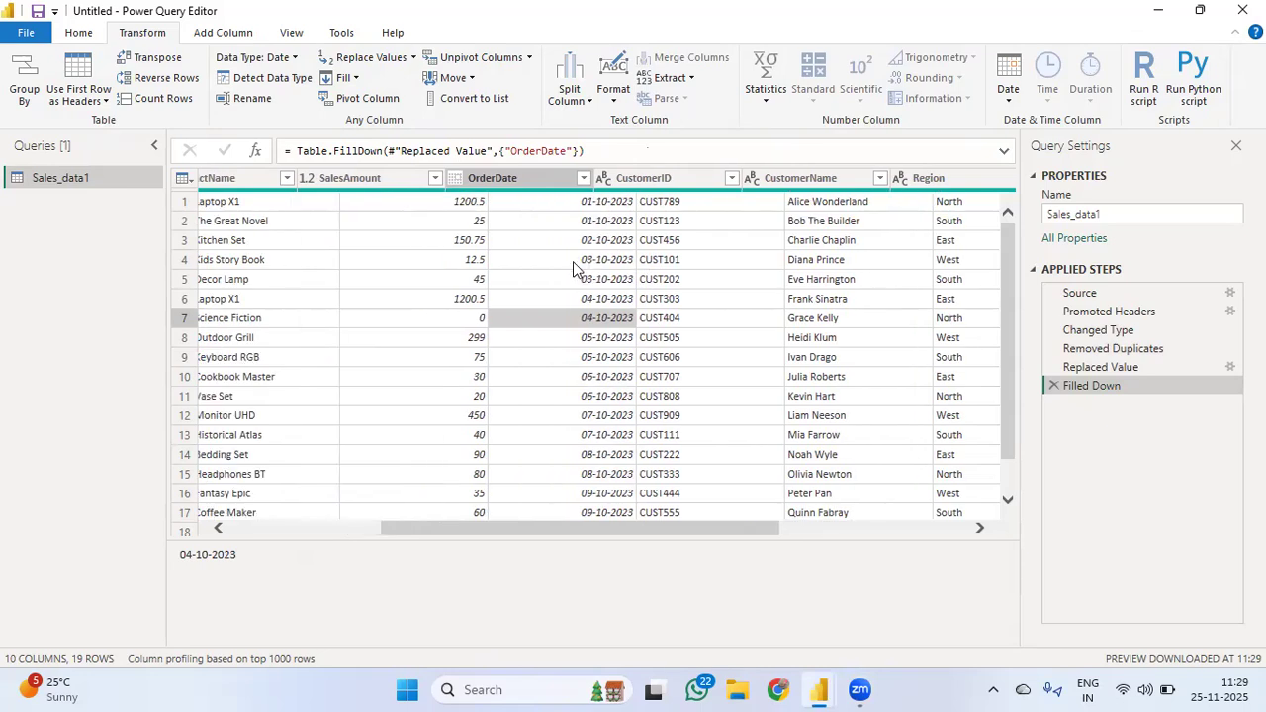
left_click(267, 79)
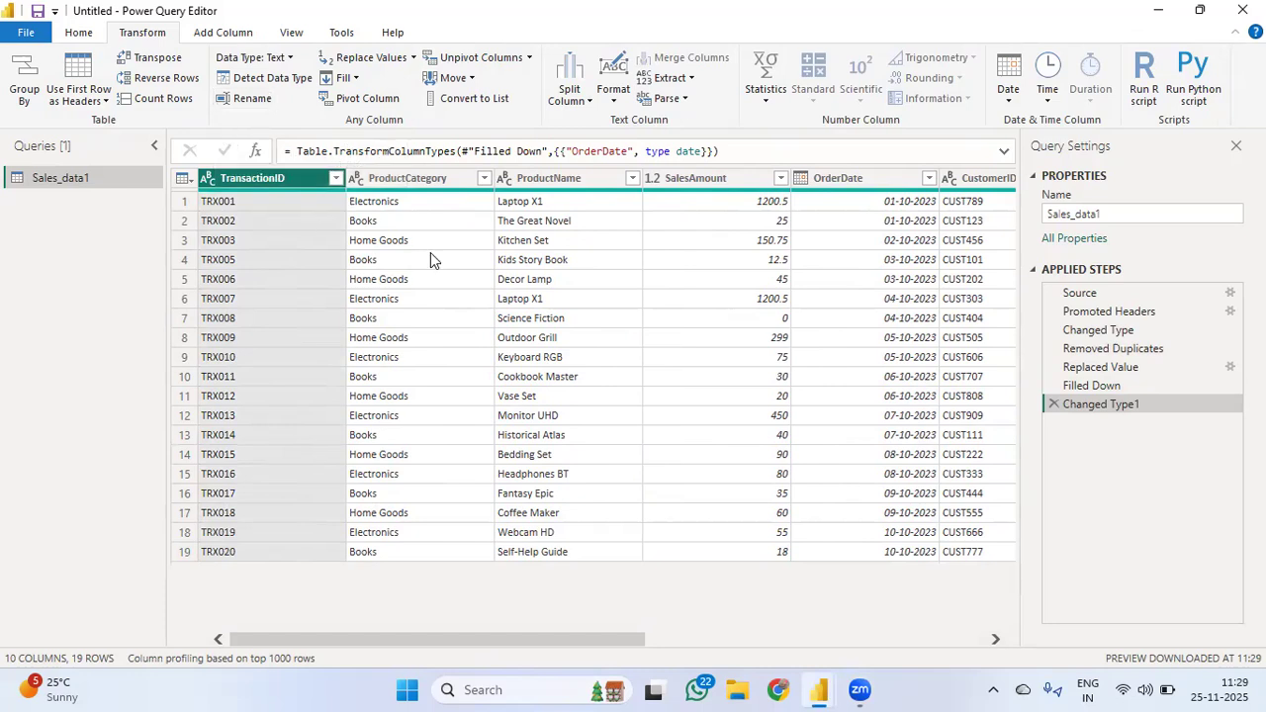
scroll(431, 259, "right", 2)
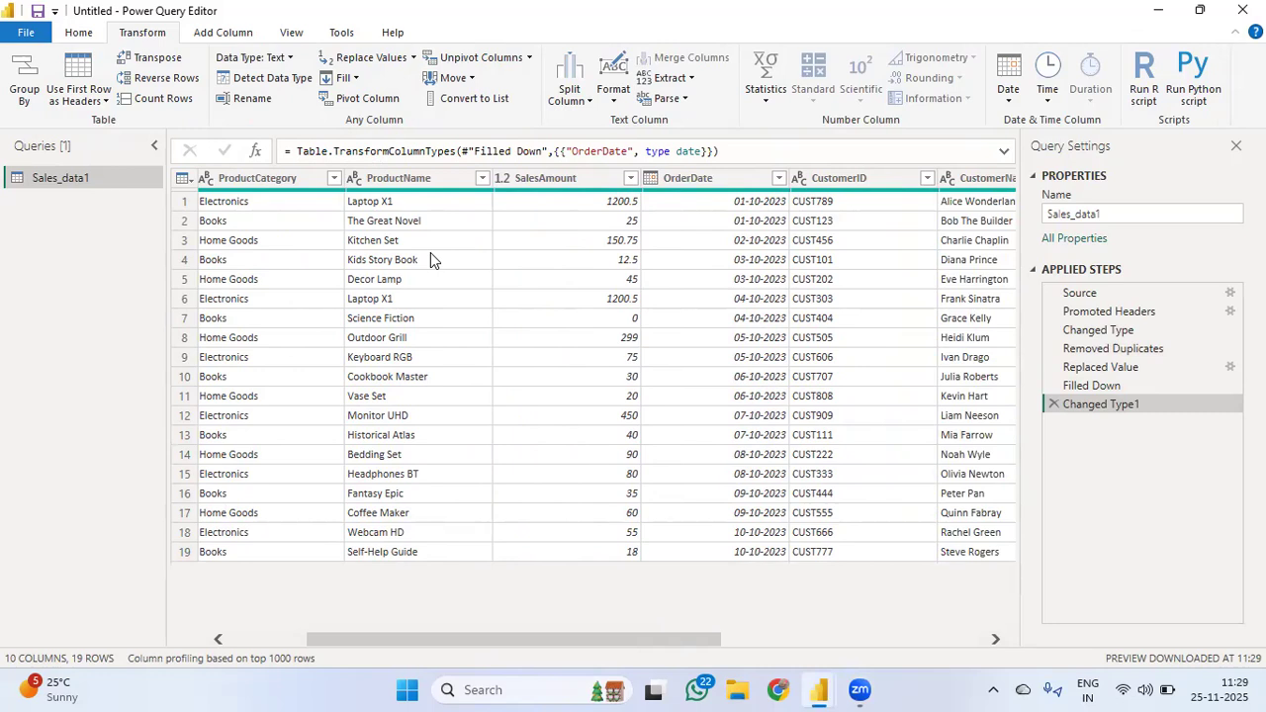
scroll(431, 260, "right", 2)
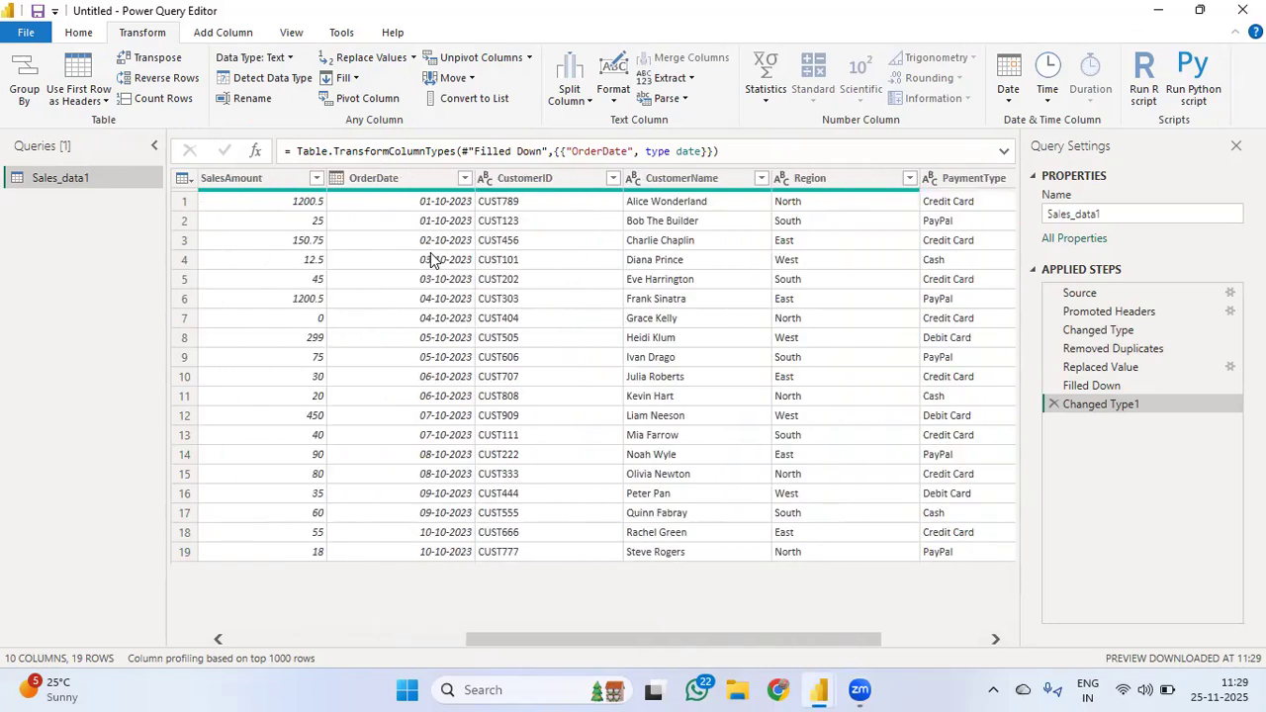
scroll(430, 255, "right", 2)
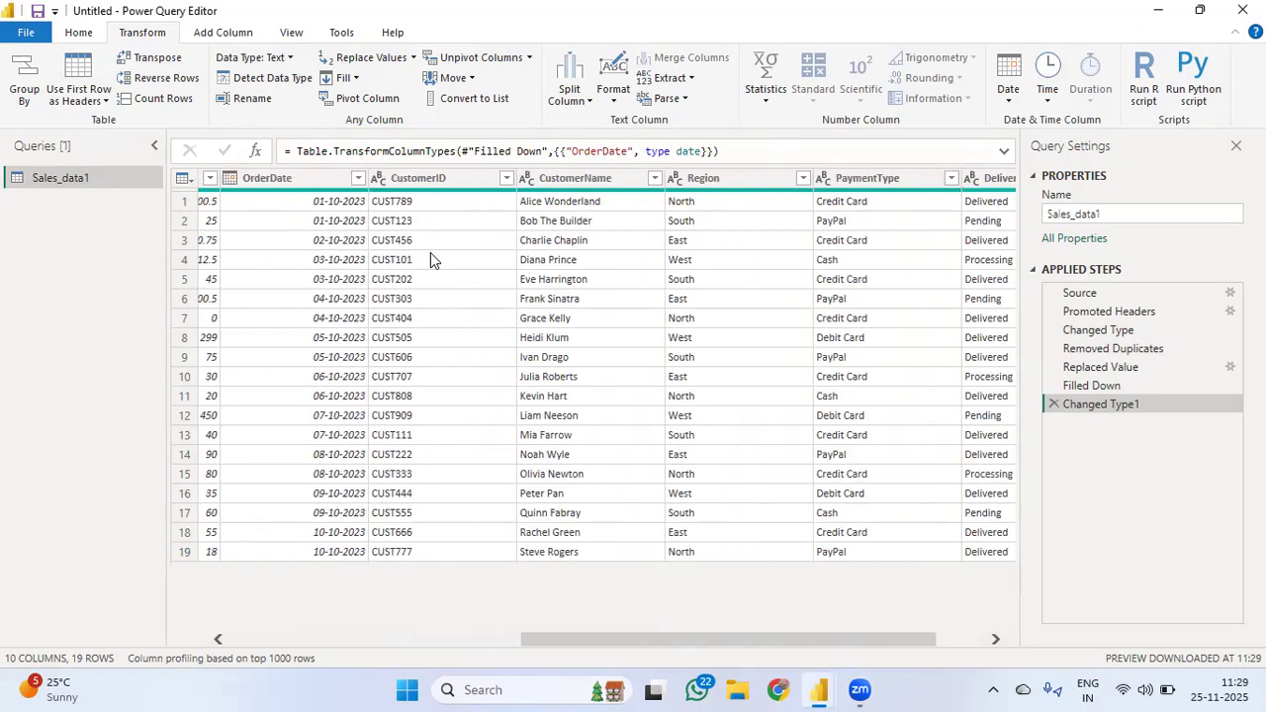
Split the CustomerName column by the space delimiter at its left-most occurrence.
scroll(431, 252, "right", 1)
left_click(505, 184)
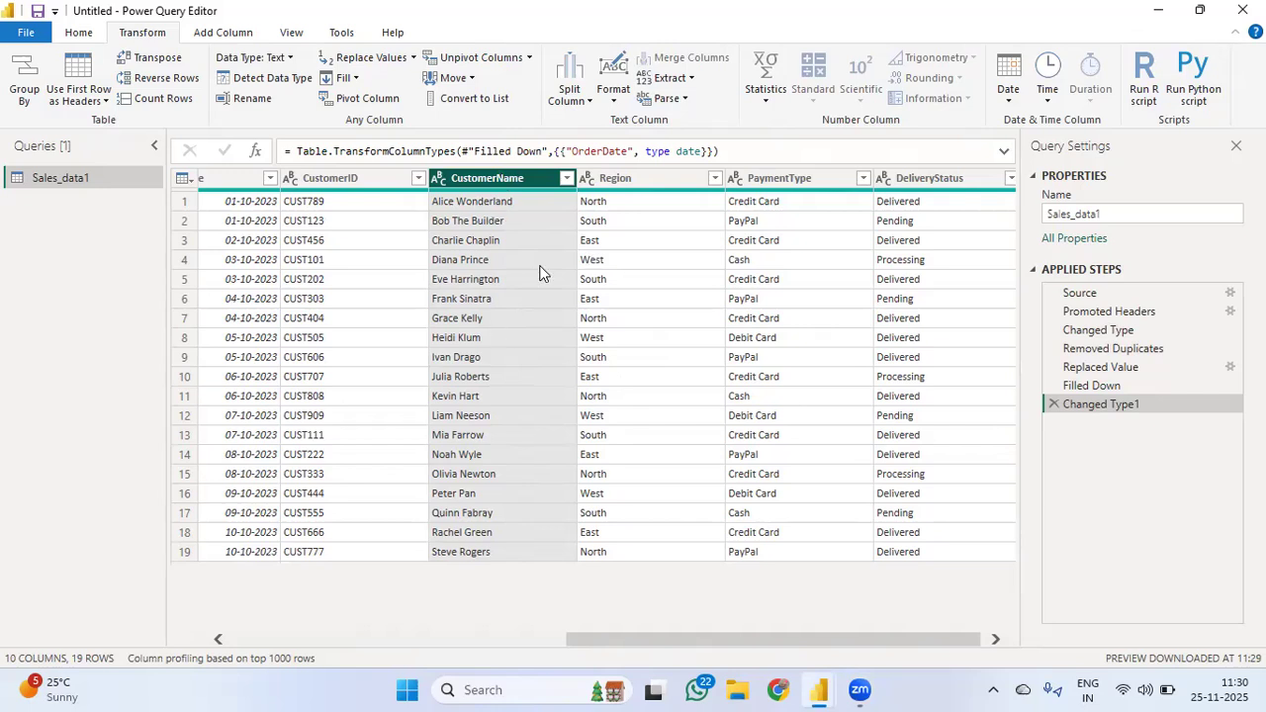
left_click(588, 103)
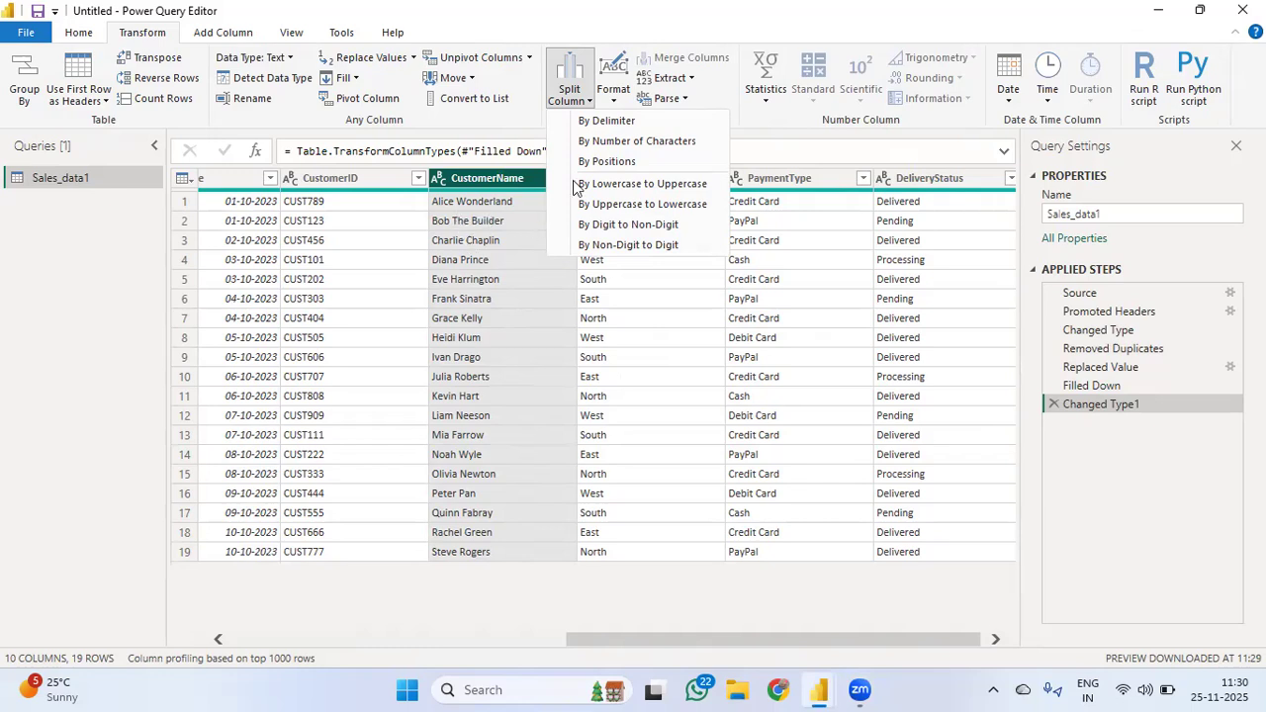
left_click(603, 126)
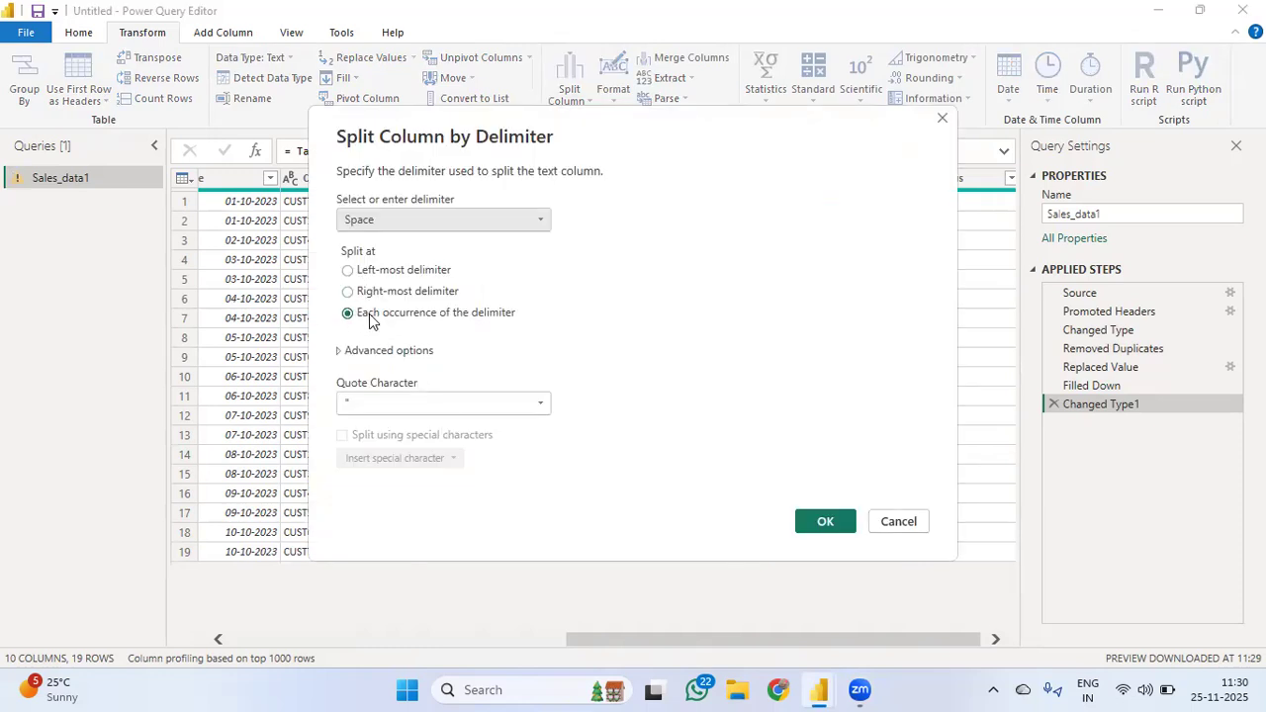
left_click(349, 271)
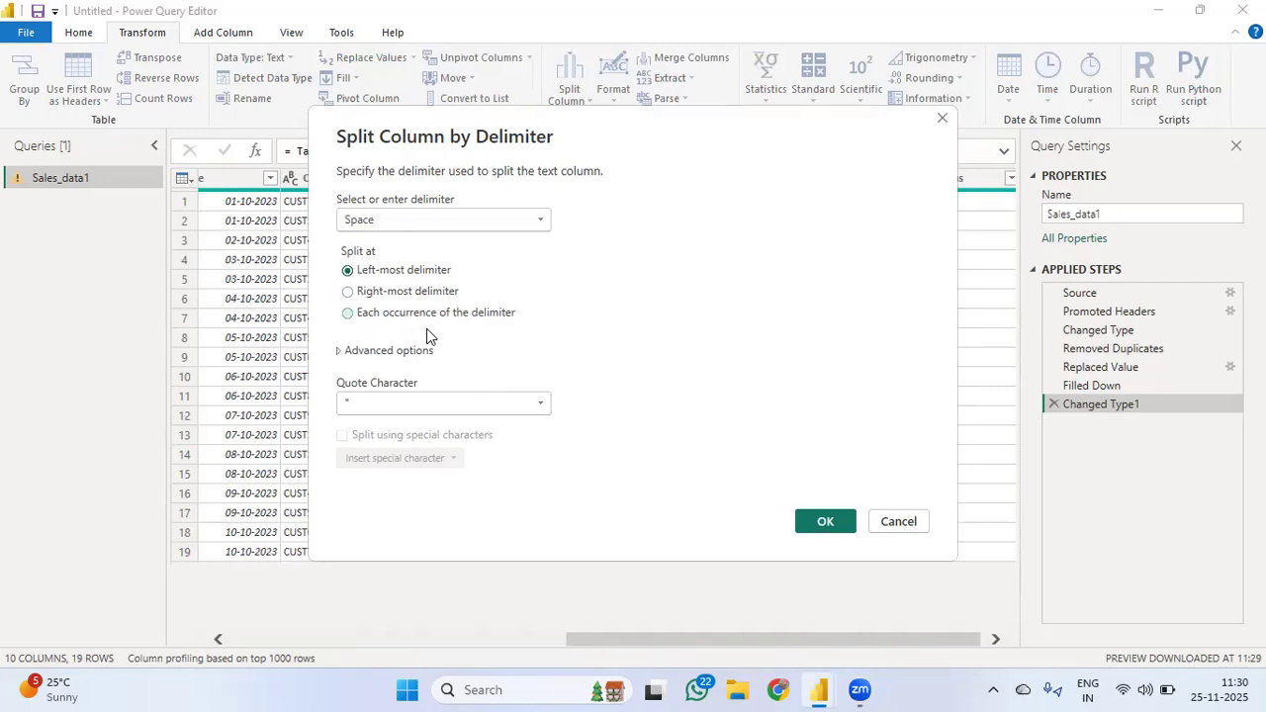
left_click(825, 524)
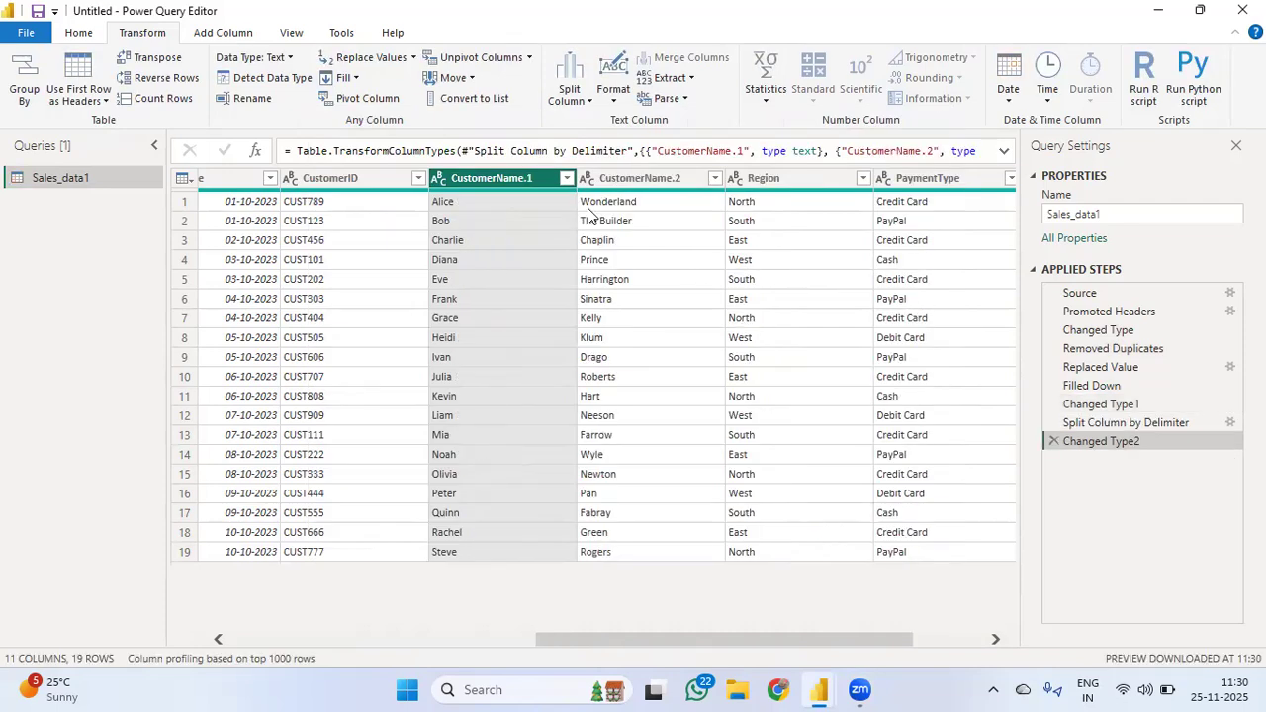
Delete the Changed Type2 and Split Column by Delimiter steps from the Sales_data1 query.
left_click(1054, 442)
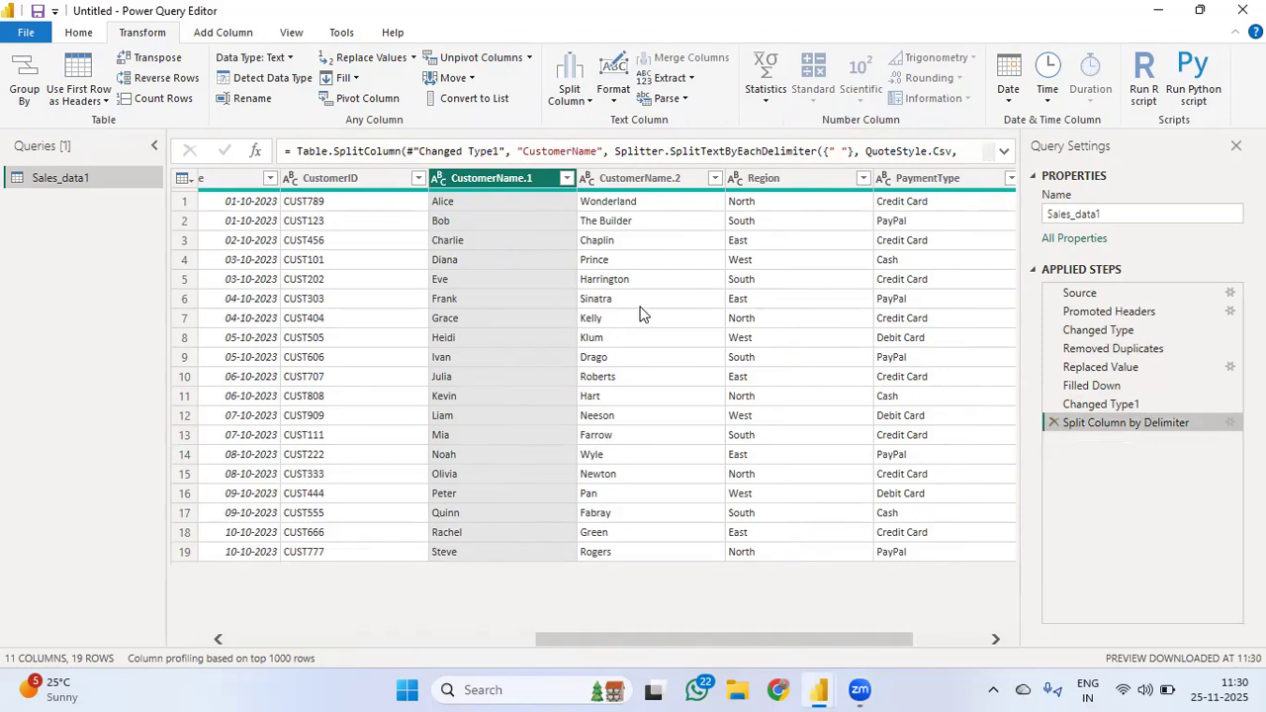
right_click(487, 177)
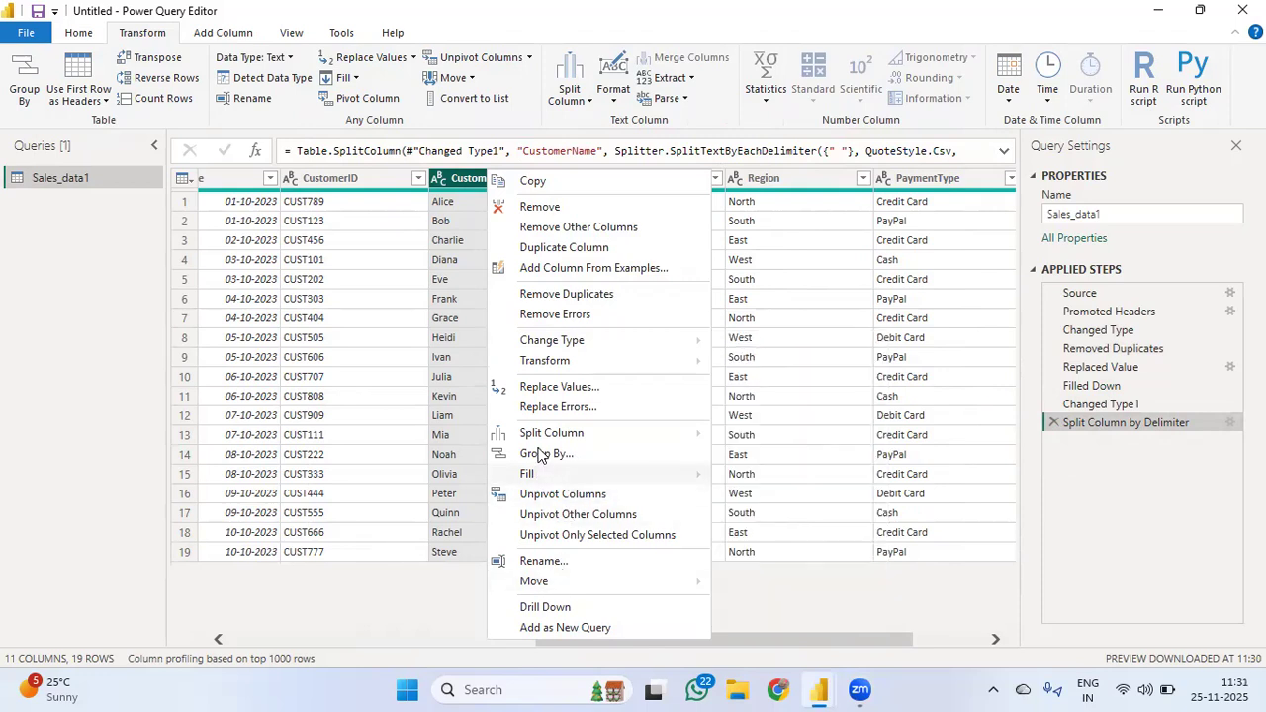
left_click(445, 300)
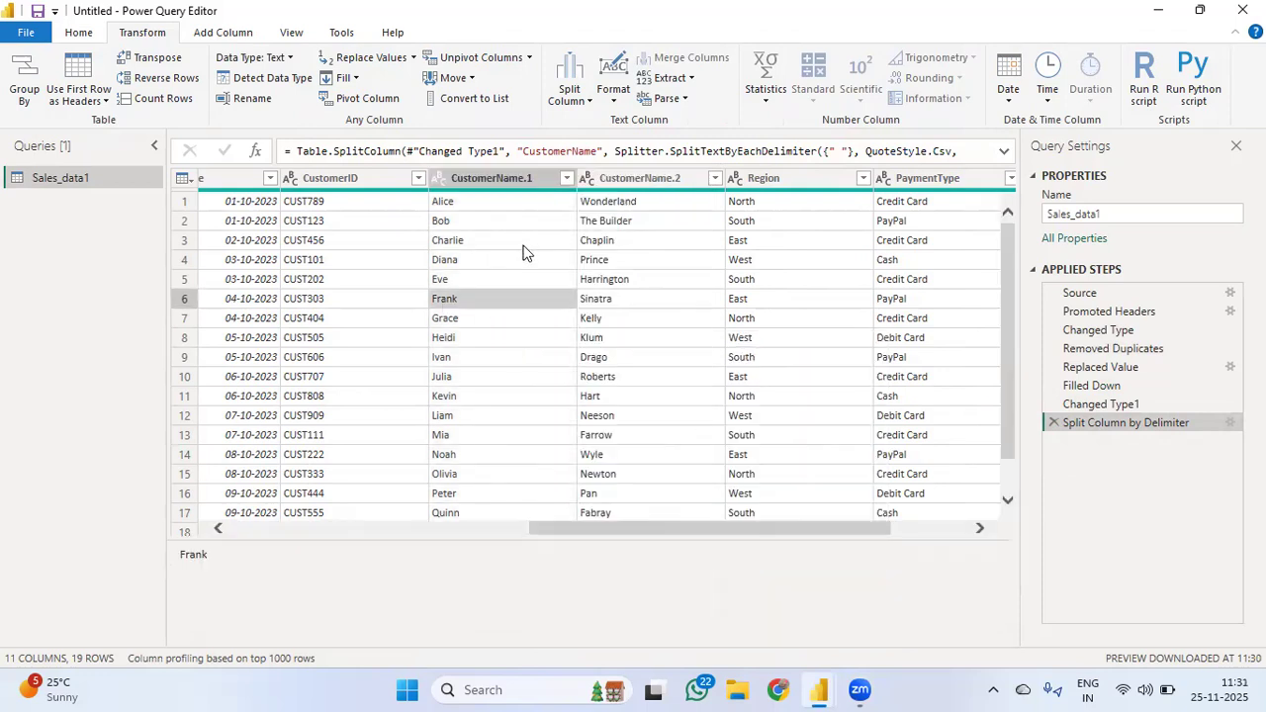
left_click(1053, 424)
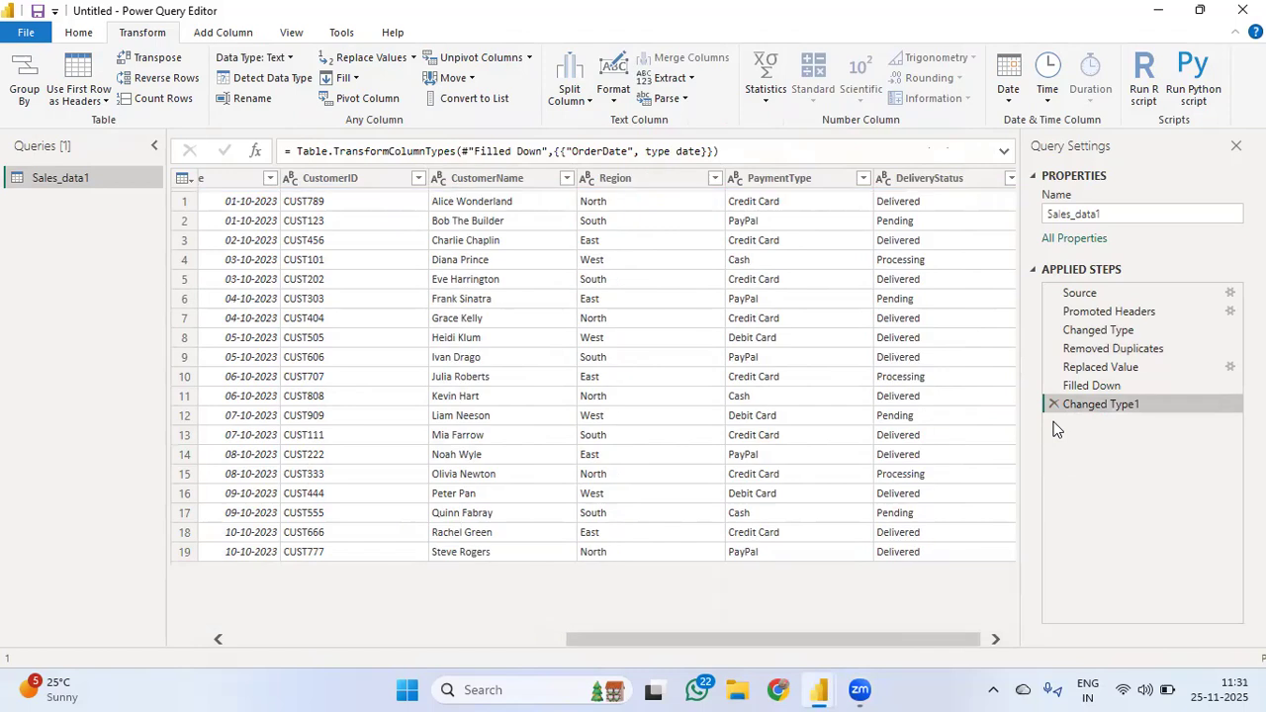
Split the restored CustomerName column at the left-most space delimiter.
left_click(487, 180)
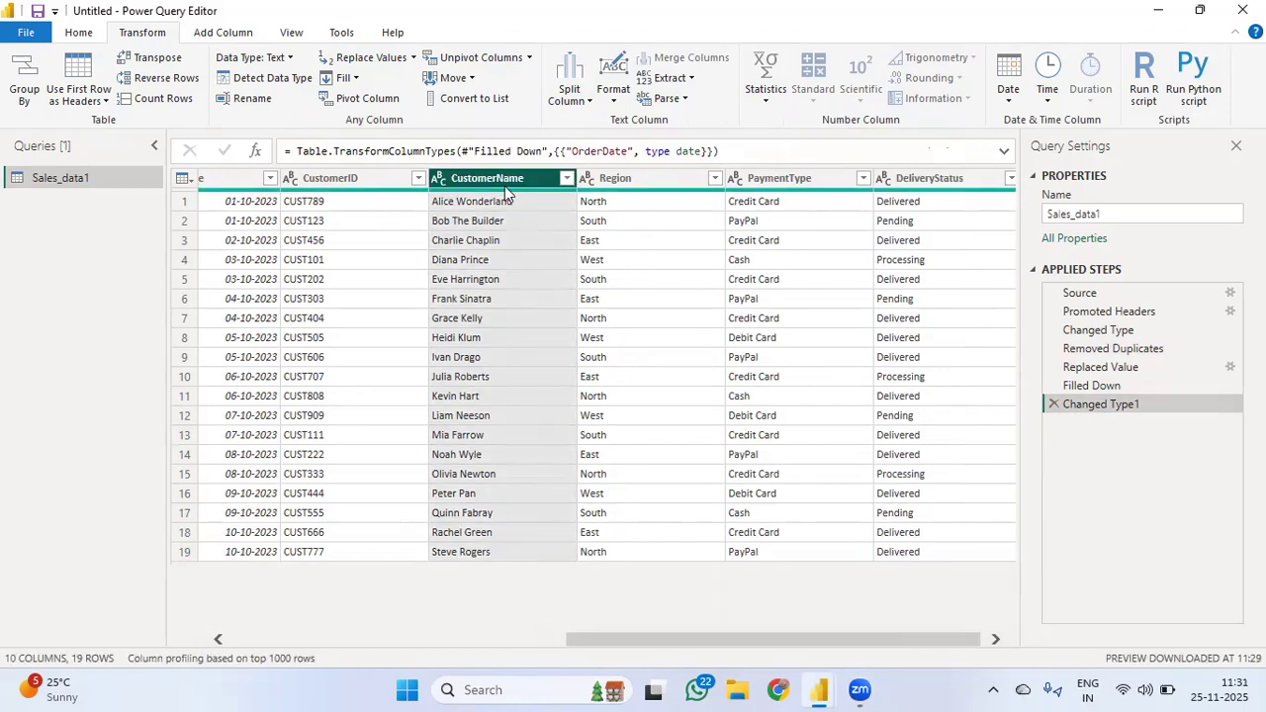
right_click(481, 187)
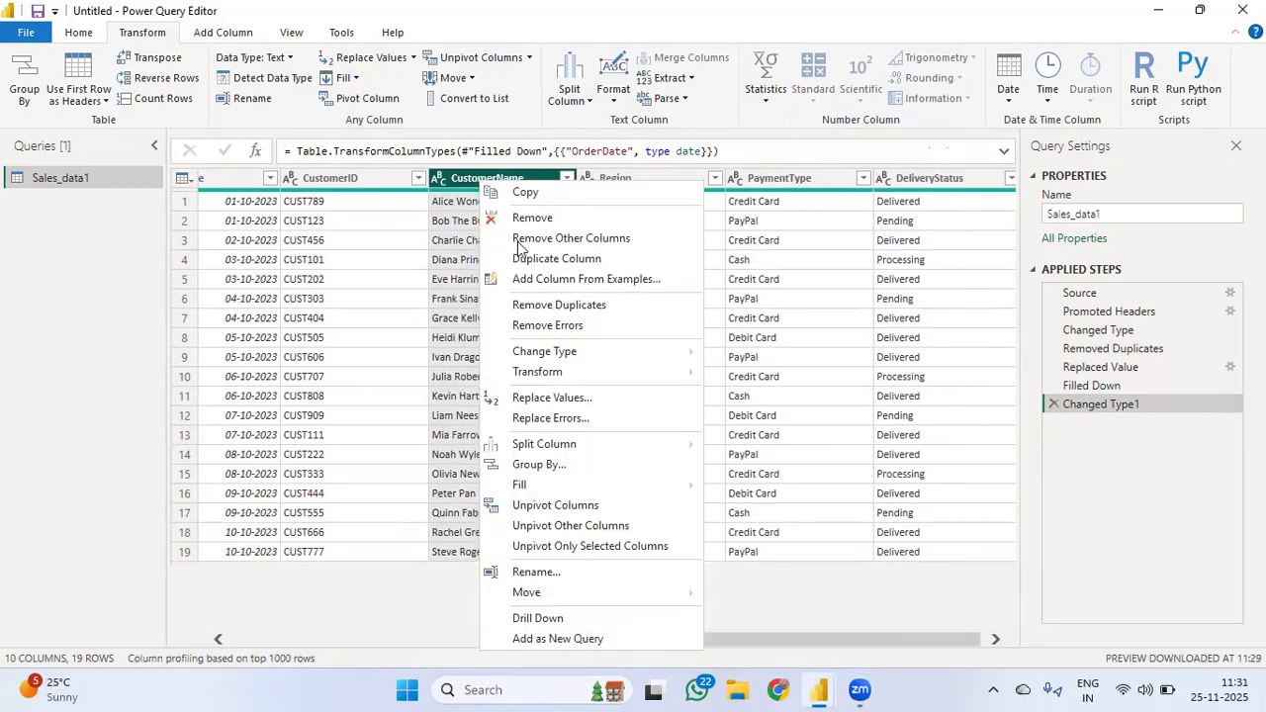
mouse_move(567, 450)
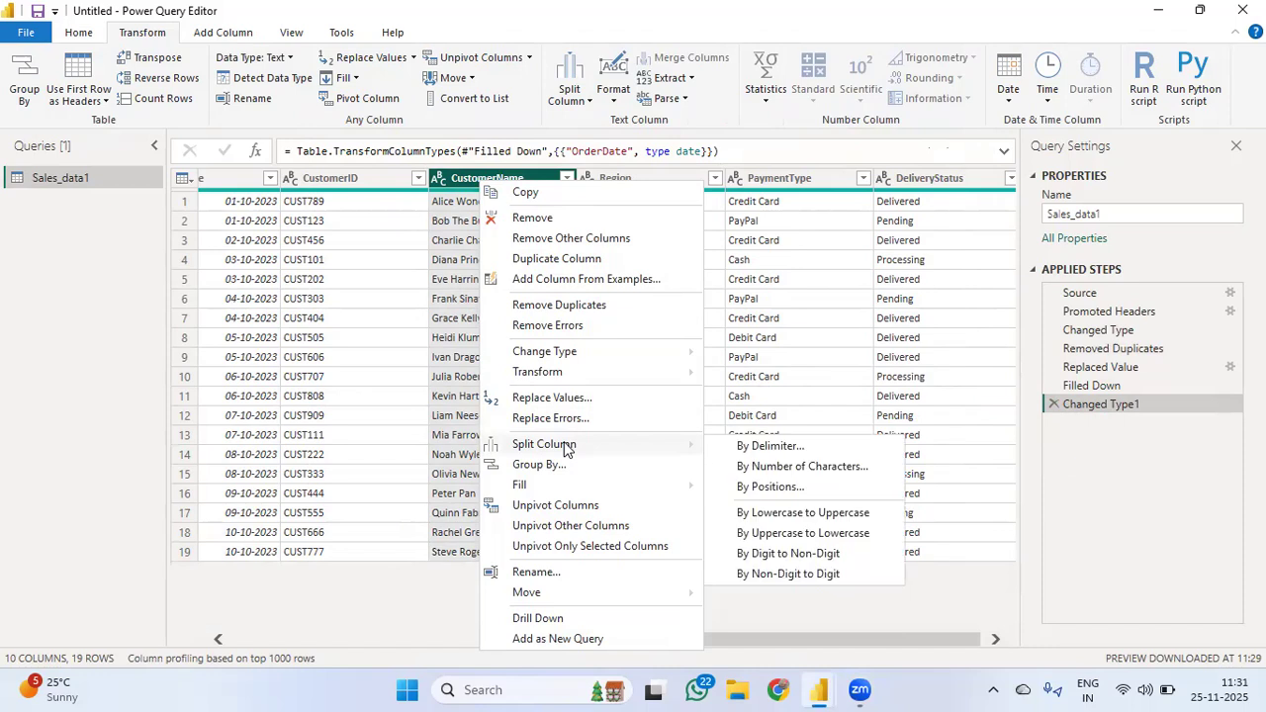
left_click(764, 445)
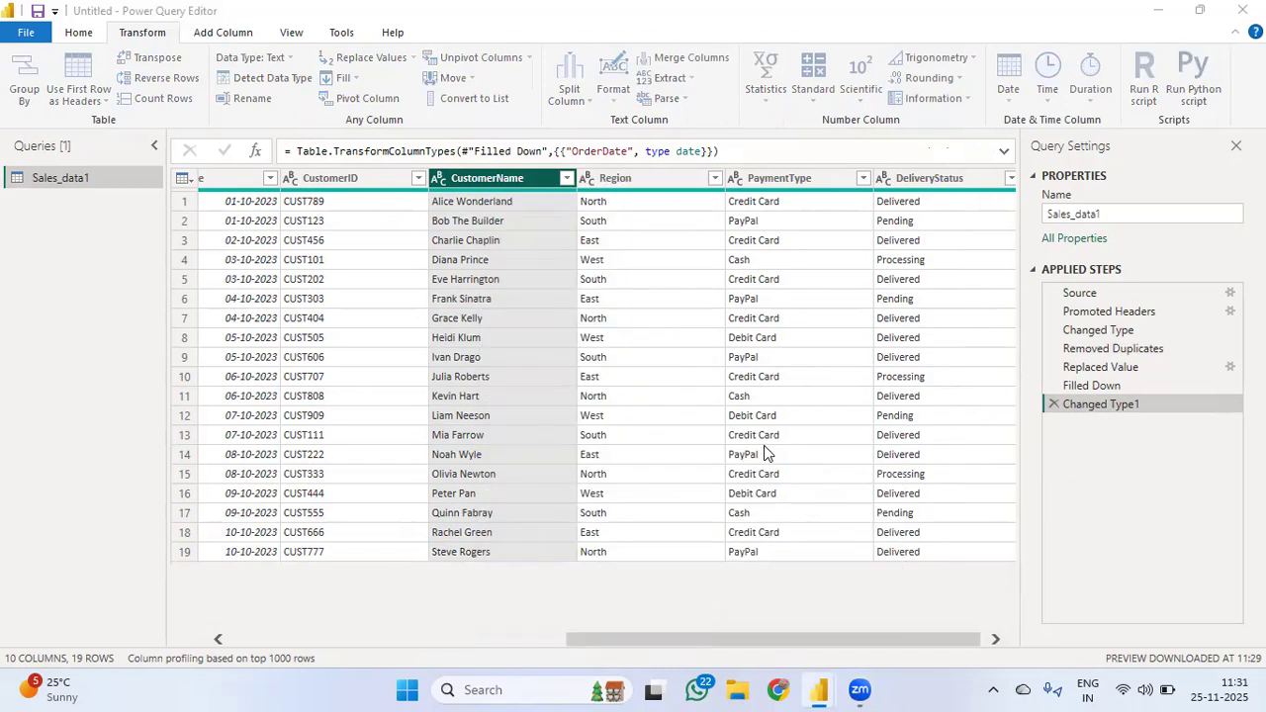
left_click(349, 269)
left_click(826, 521)
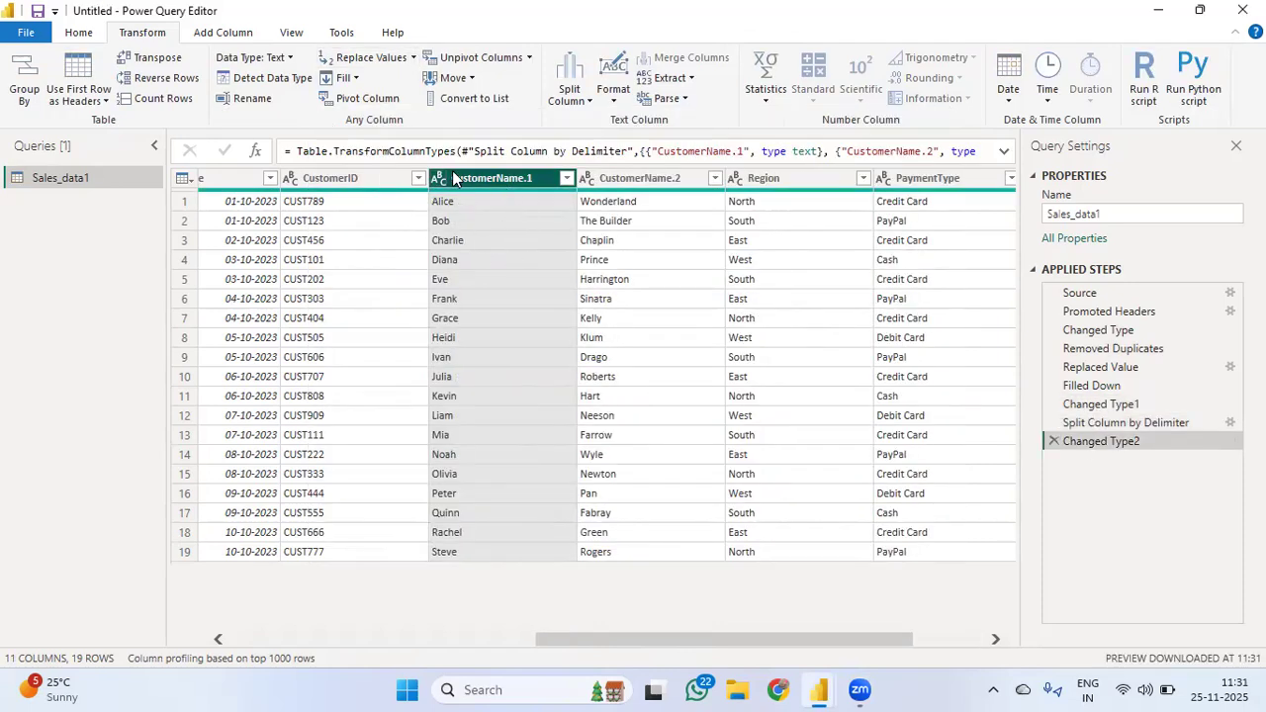
Rename the CustomerName.1 column as FirstName.
right_click(456, 177)
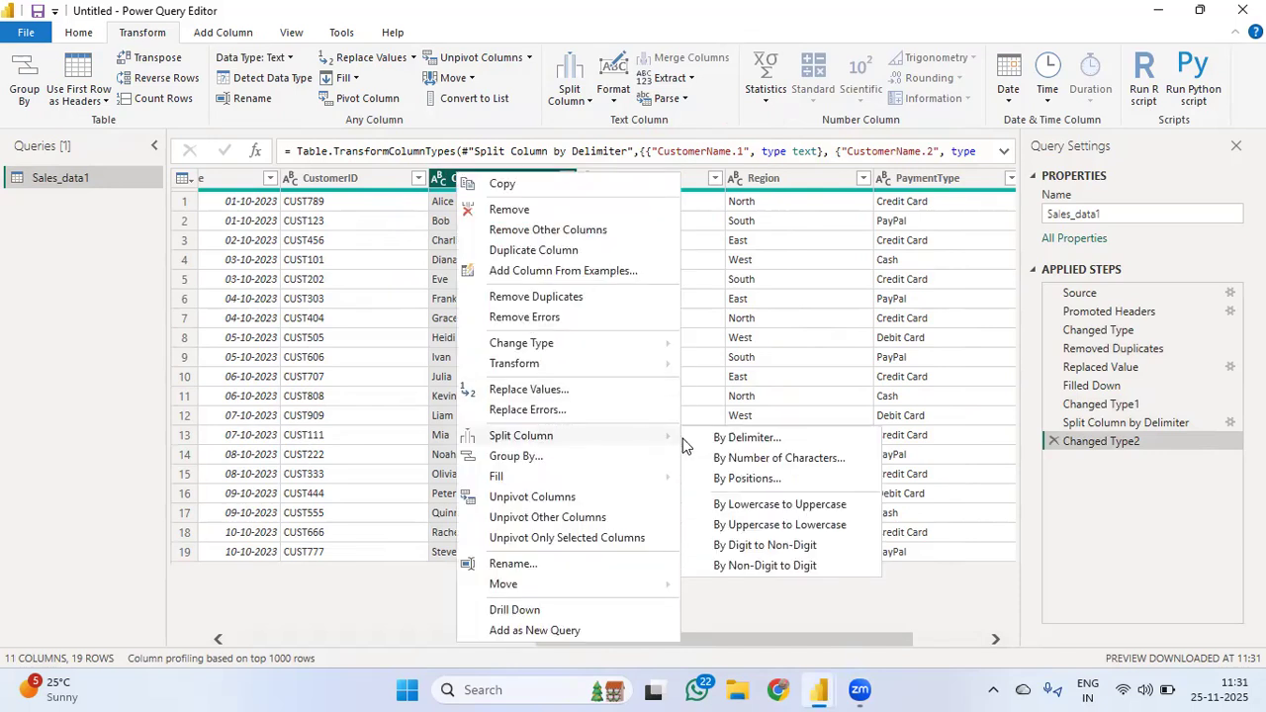
left_click(402, 255)
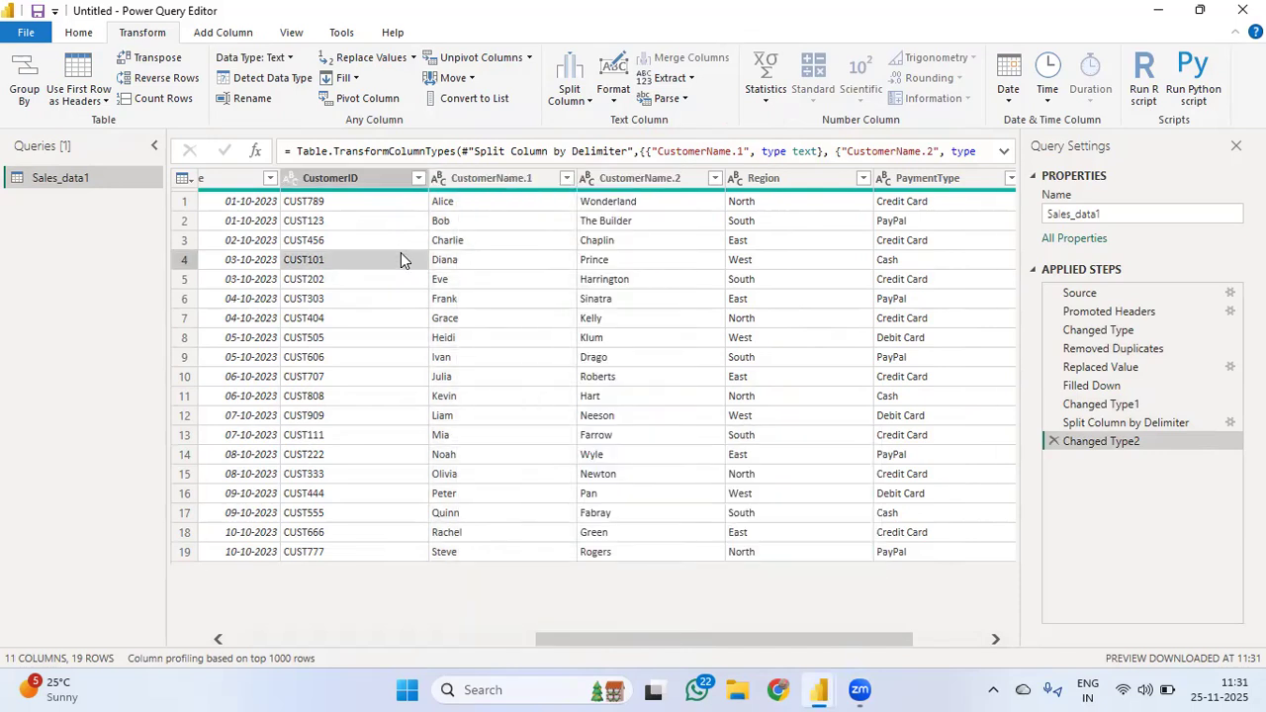
left_click(501, 176)
left_click(621, 178)
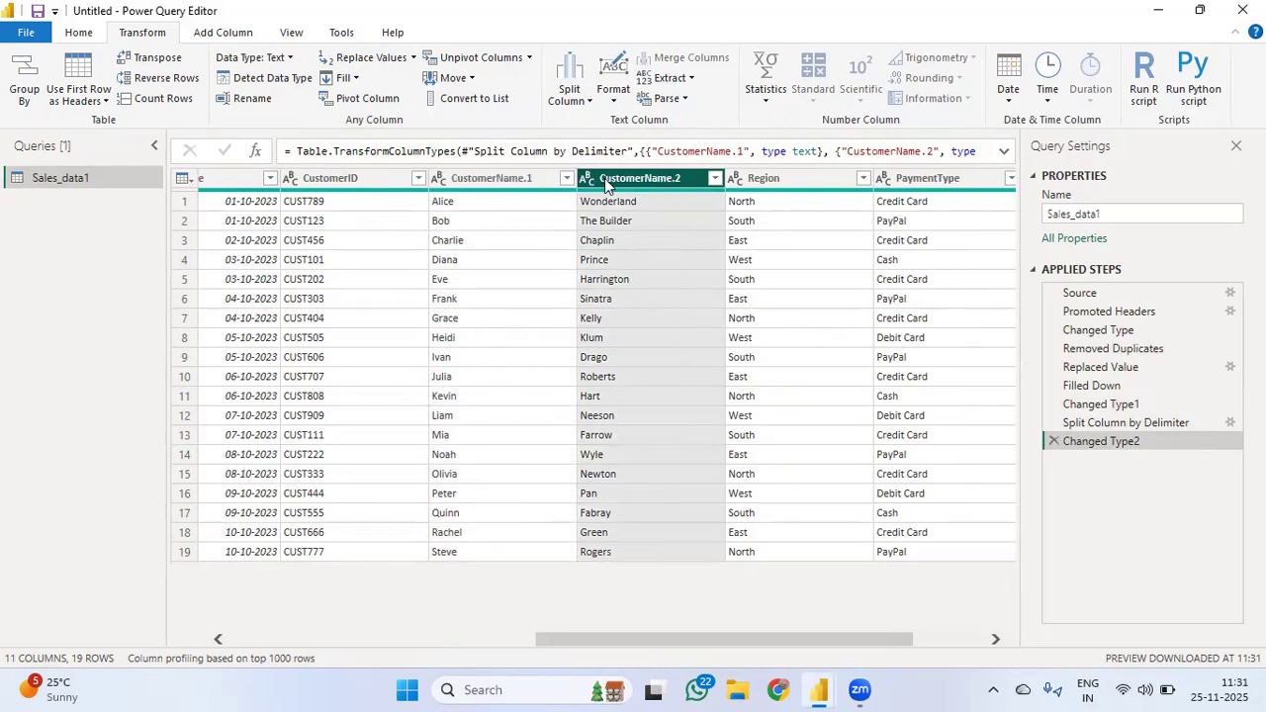
left_click(524, 180)
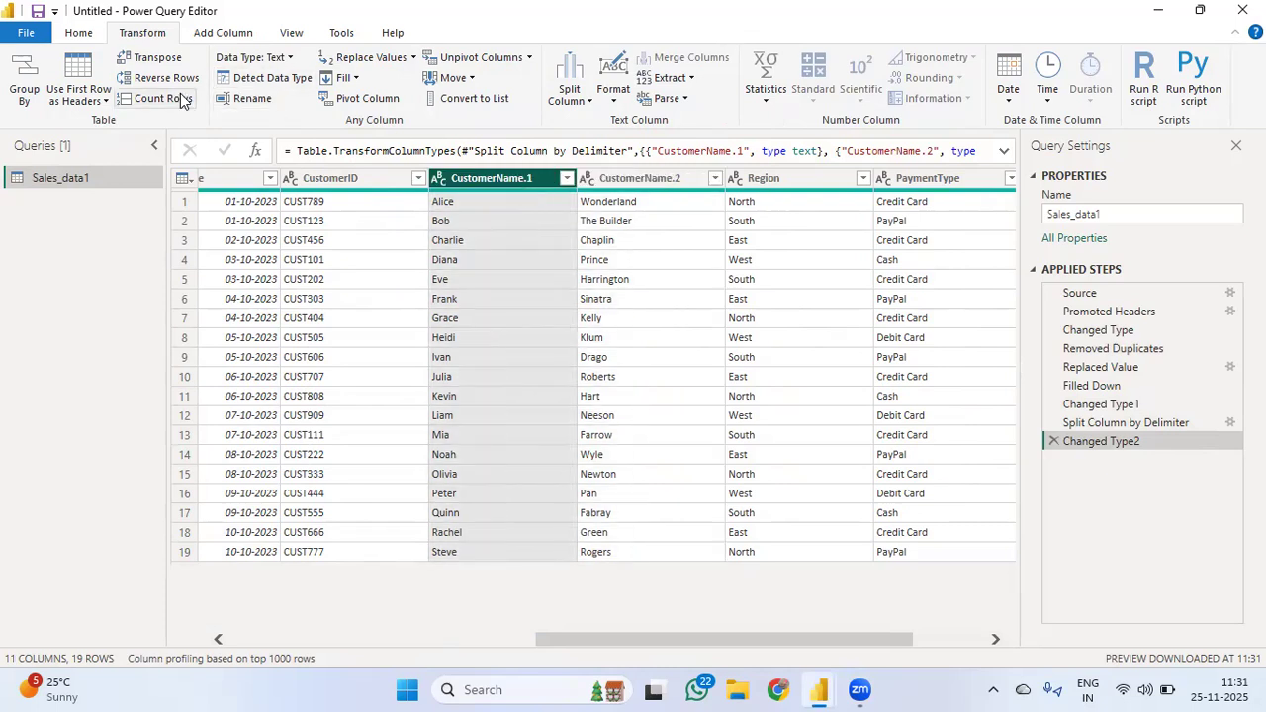
left_click(253, 100)
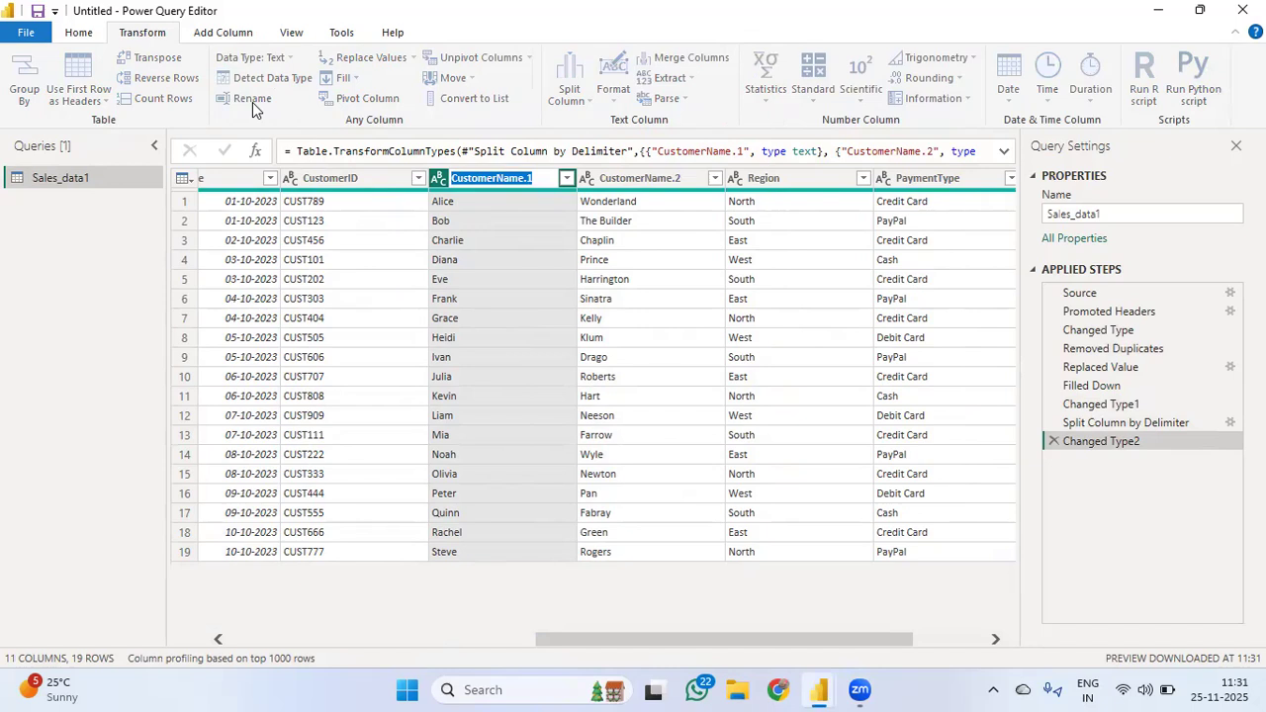
key("BackSpace")
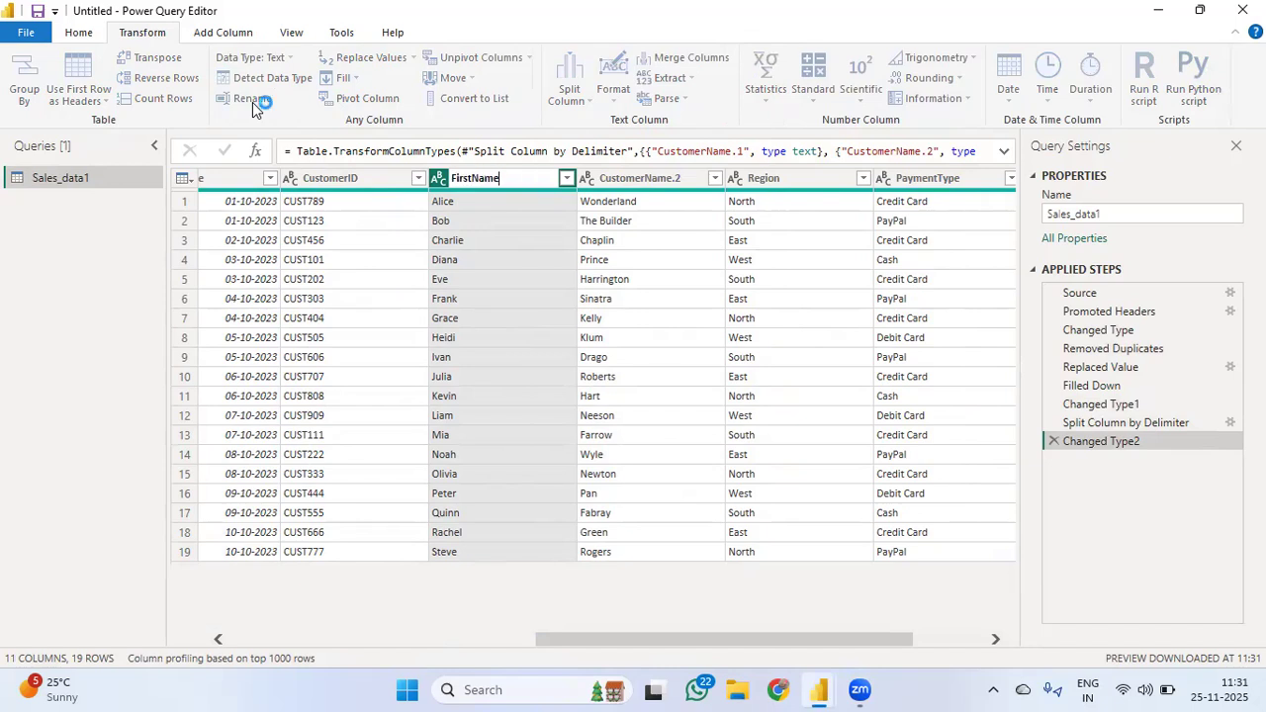
key("Return")
Rename the CustomerName.2 column as LastName.
left_click(602, 182)
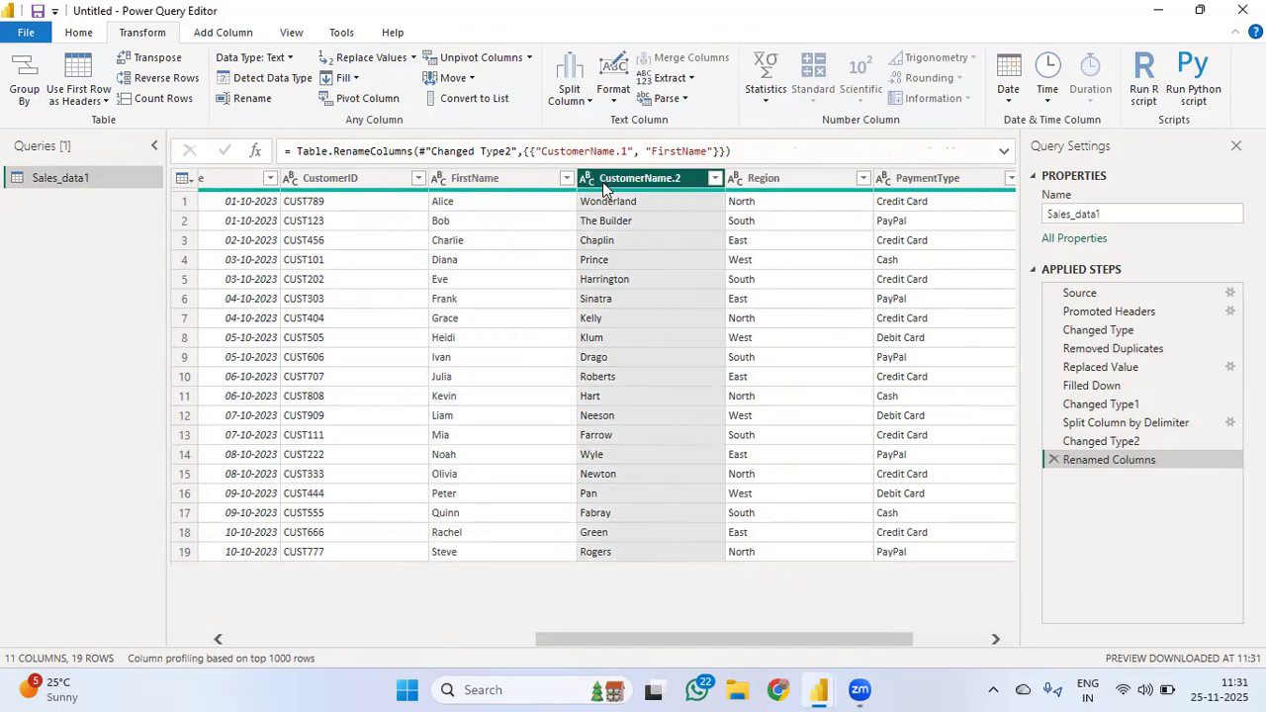
left_click(255, 98)
key("BackSpace")
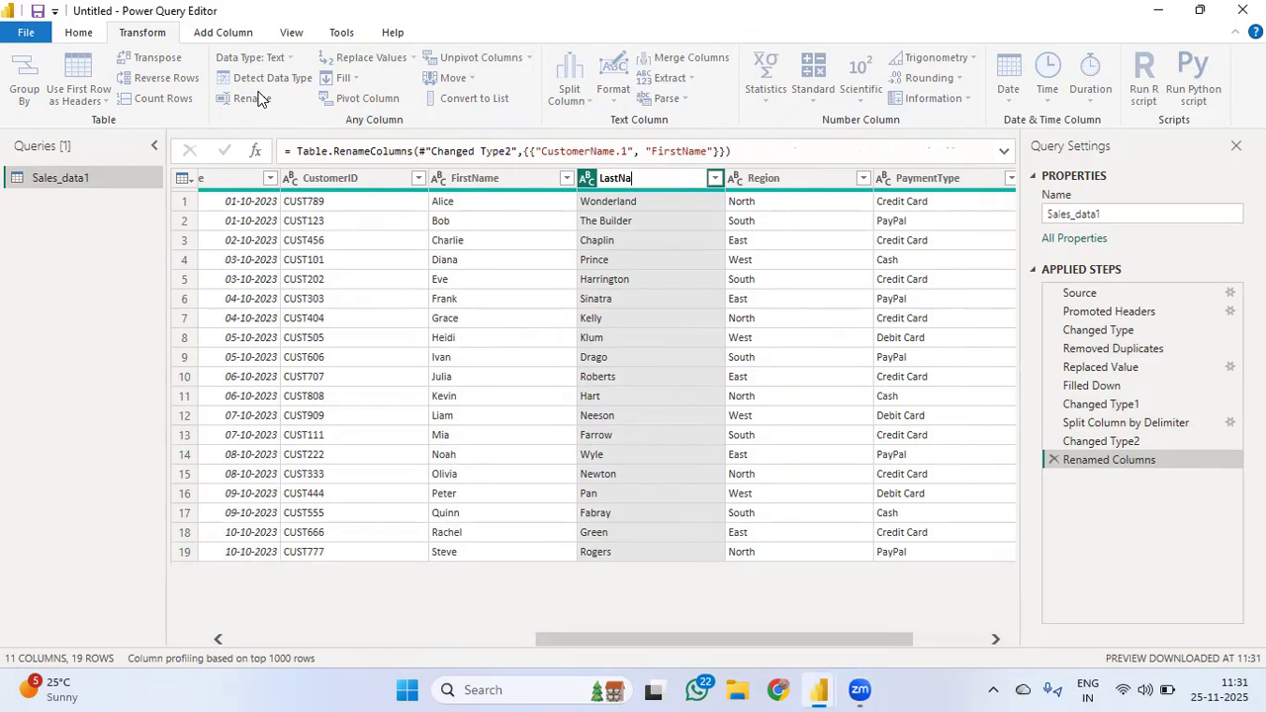
type("LastName")
key("Return")
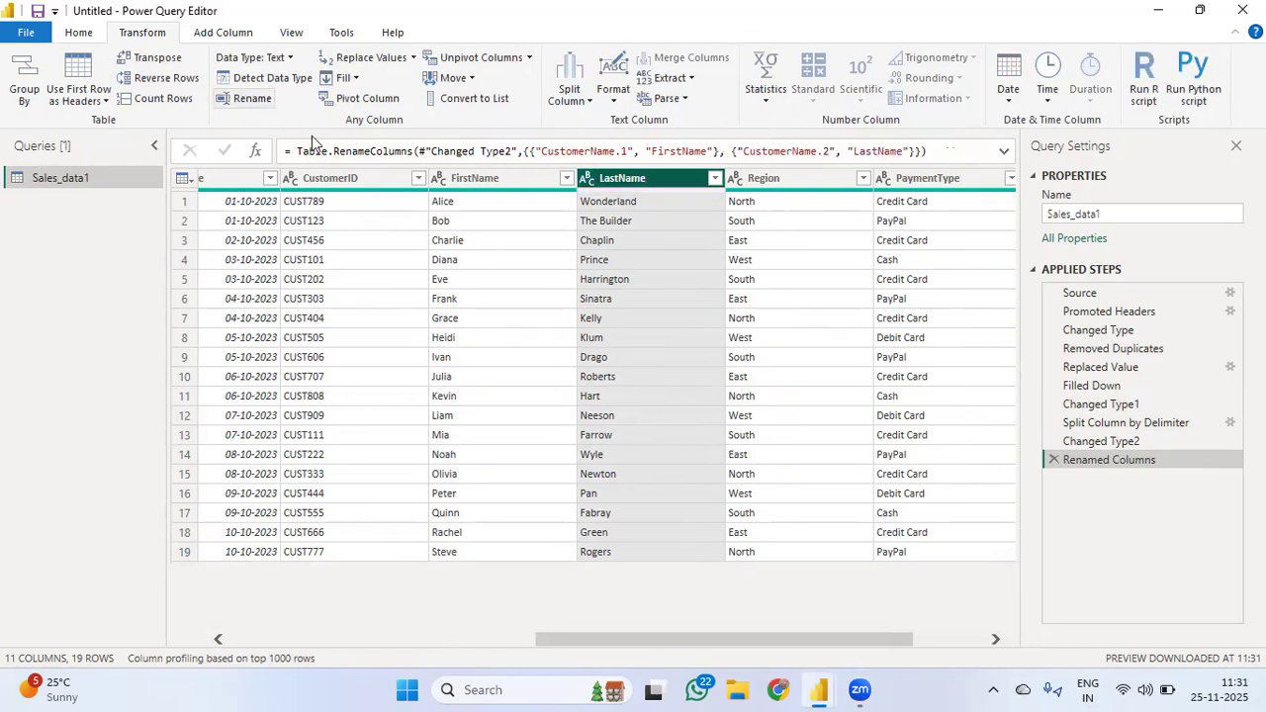
Format the text of the FirstName column as uppercase, followed by lowercase.
scroll(574, 294, "right", 1)
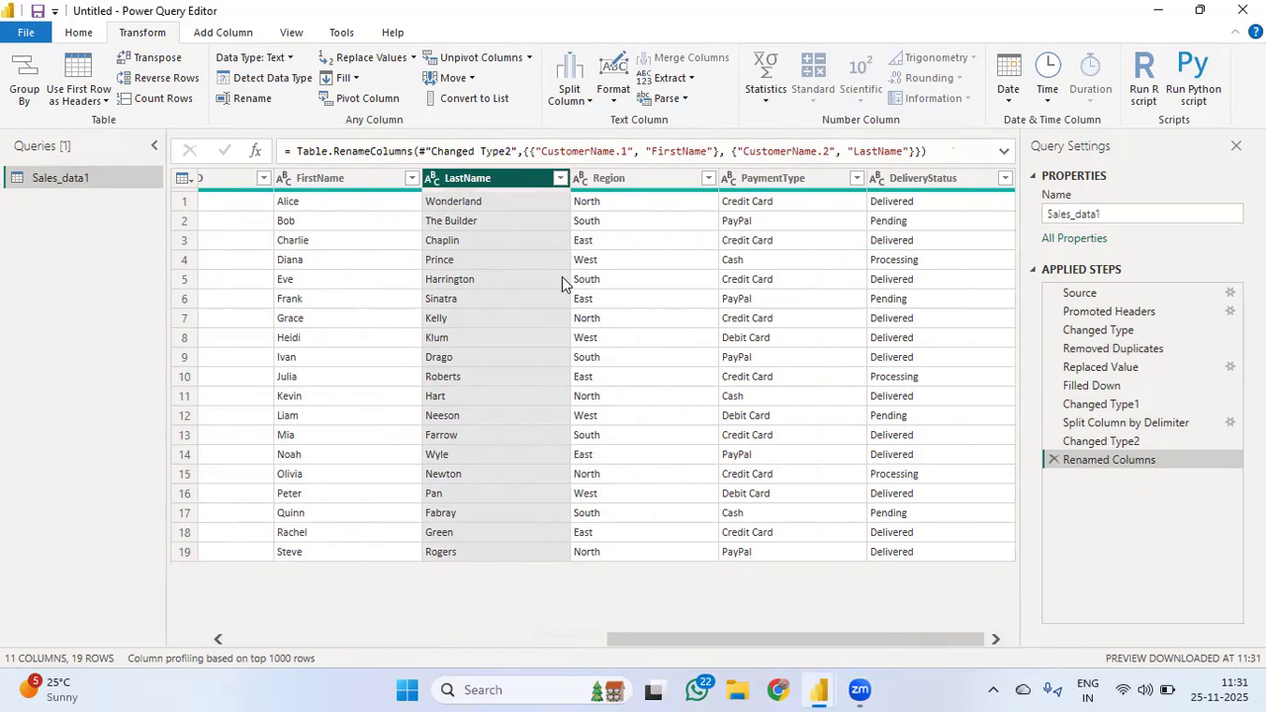
scroll(562, 283, "left", 8)
scroll(562, 283, "right", 2)
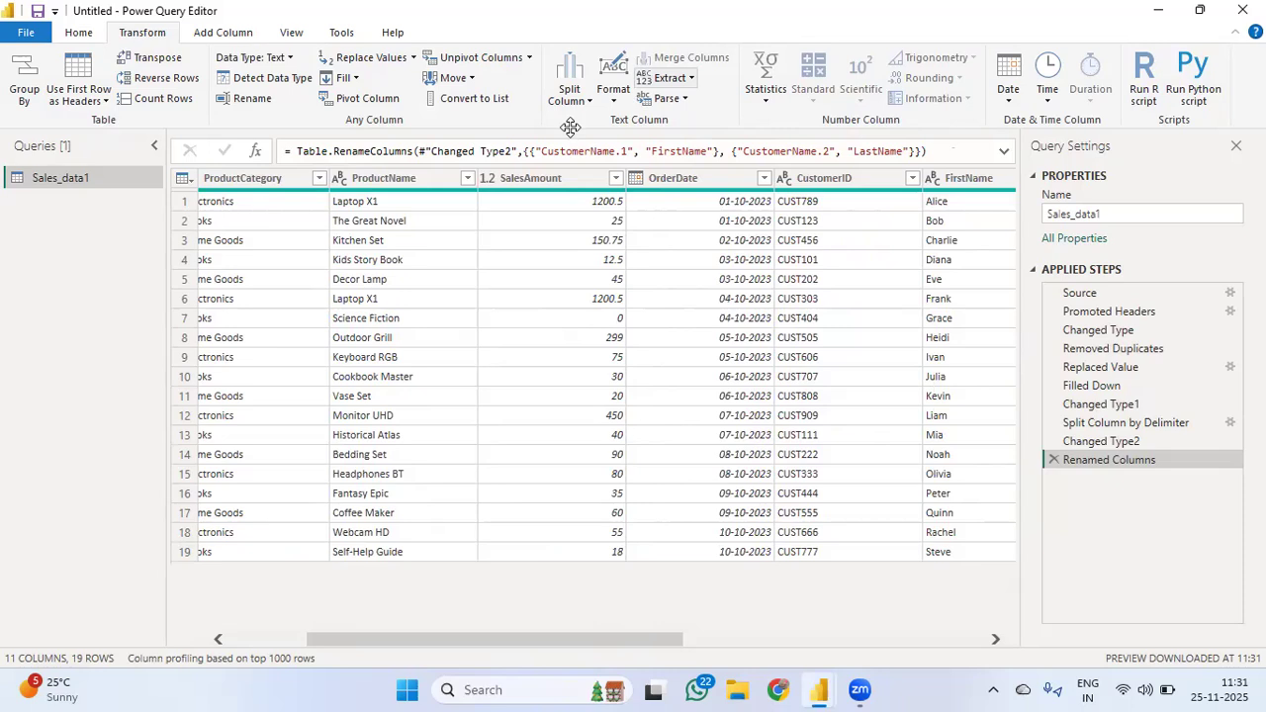
left_click(613, 97)
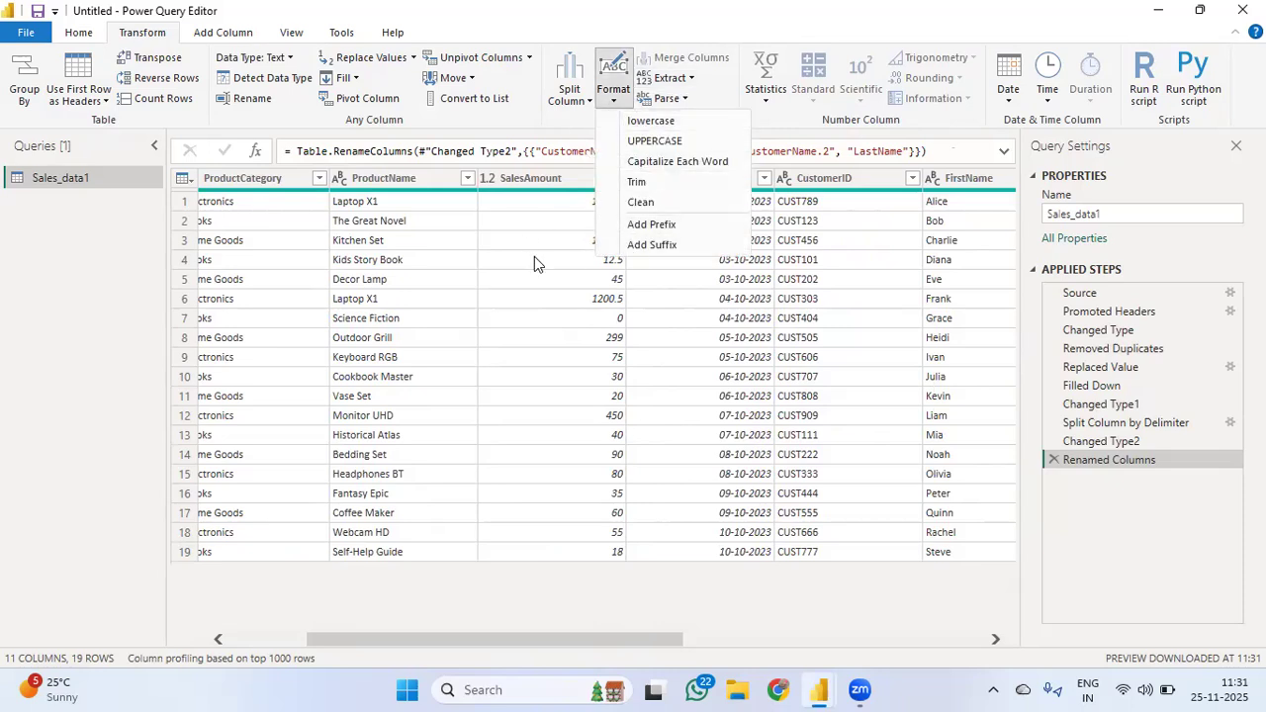
scroll(460, 329, "right", 6)
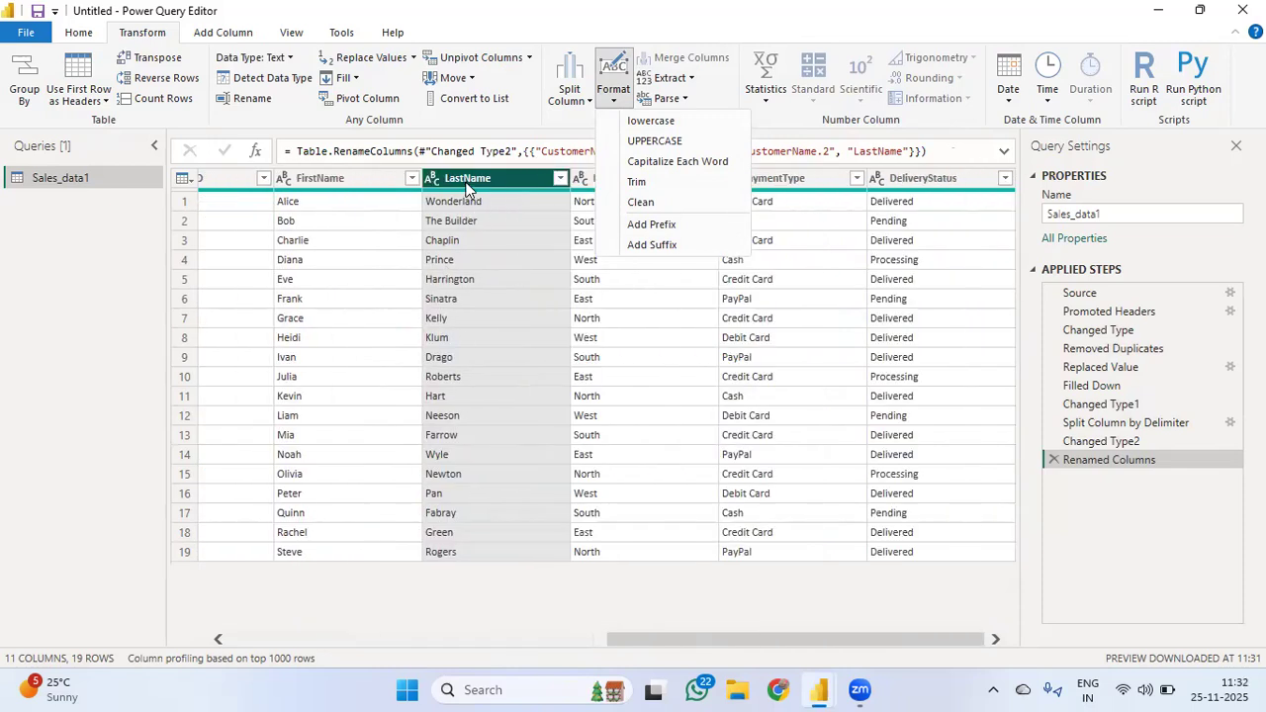
left_click(338, 187)
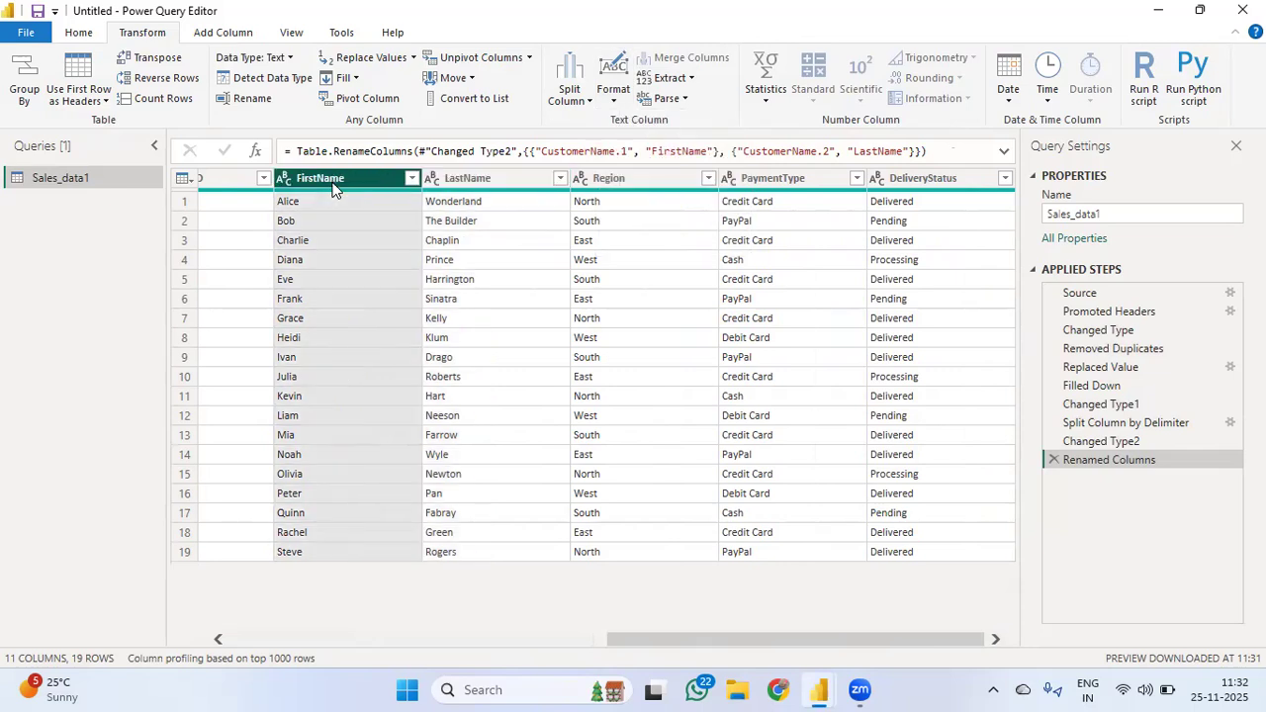
left_click(615, 102)
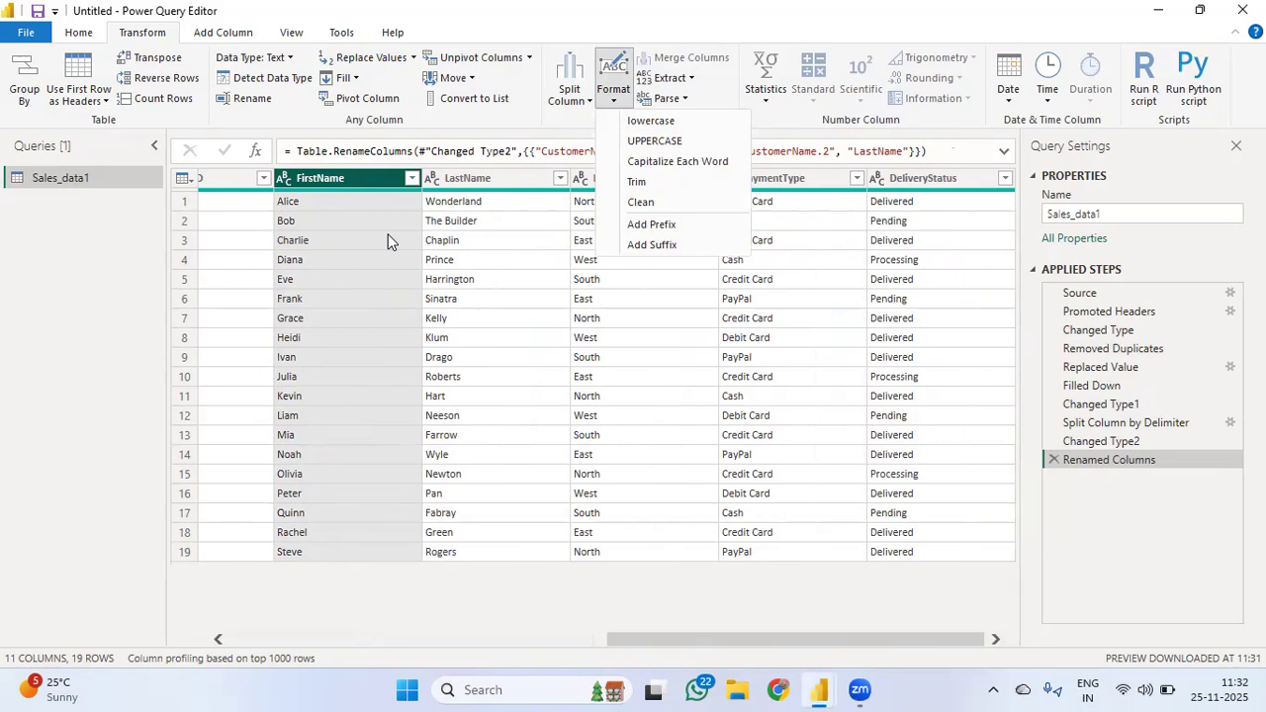
left_click(669, 147)
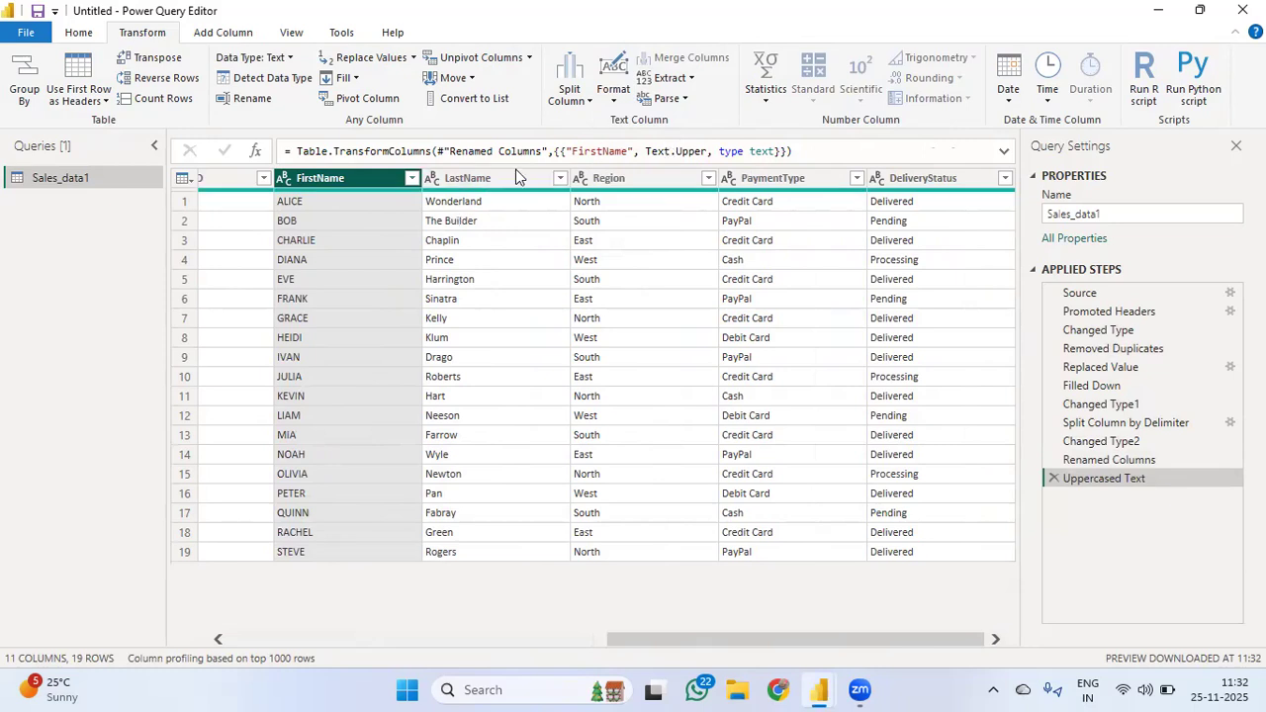
left_click(613, 91)
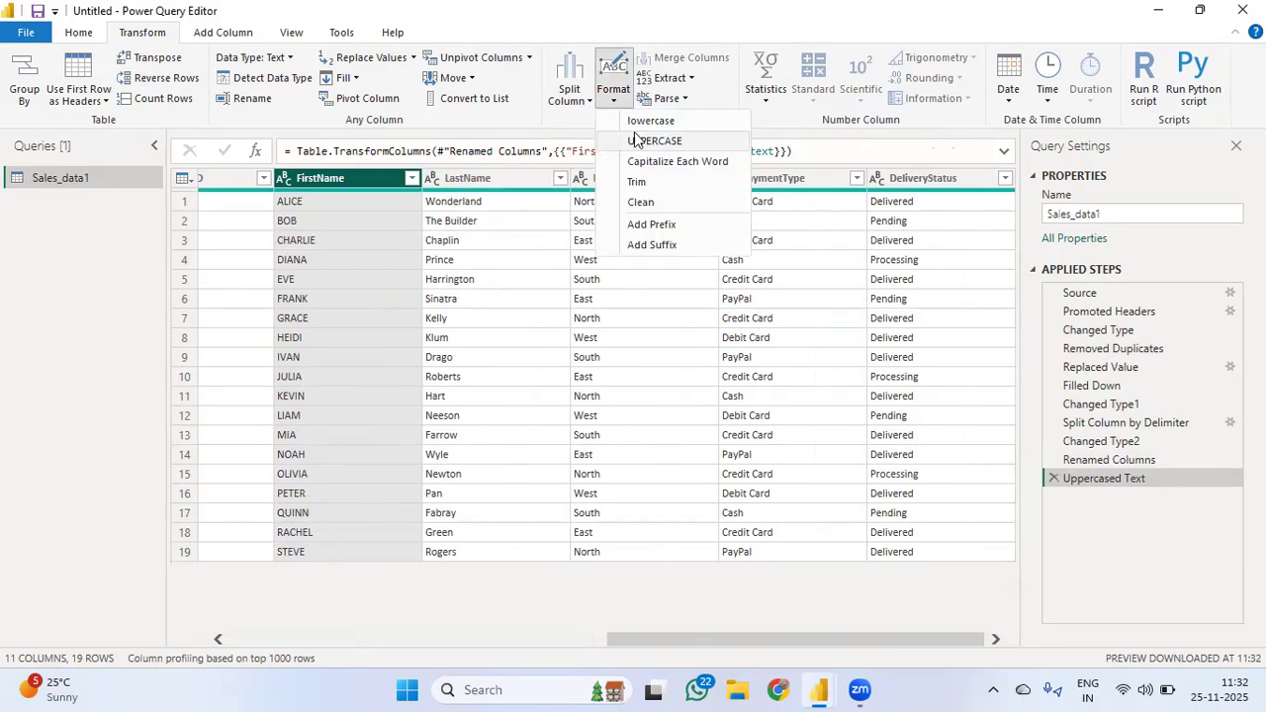
left_click(633, 123)
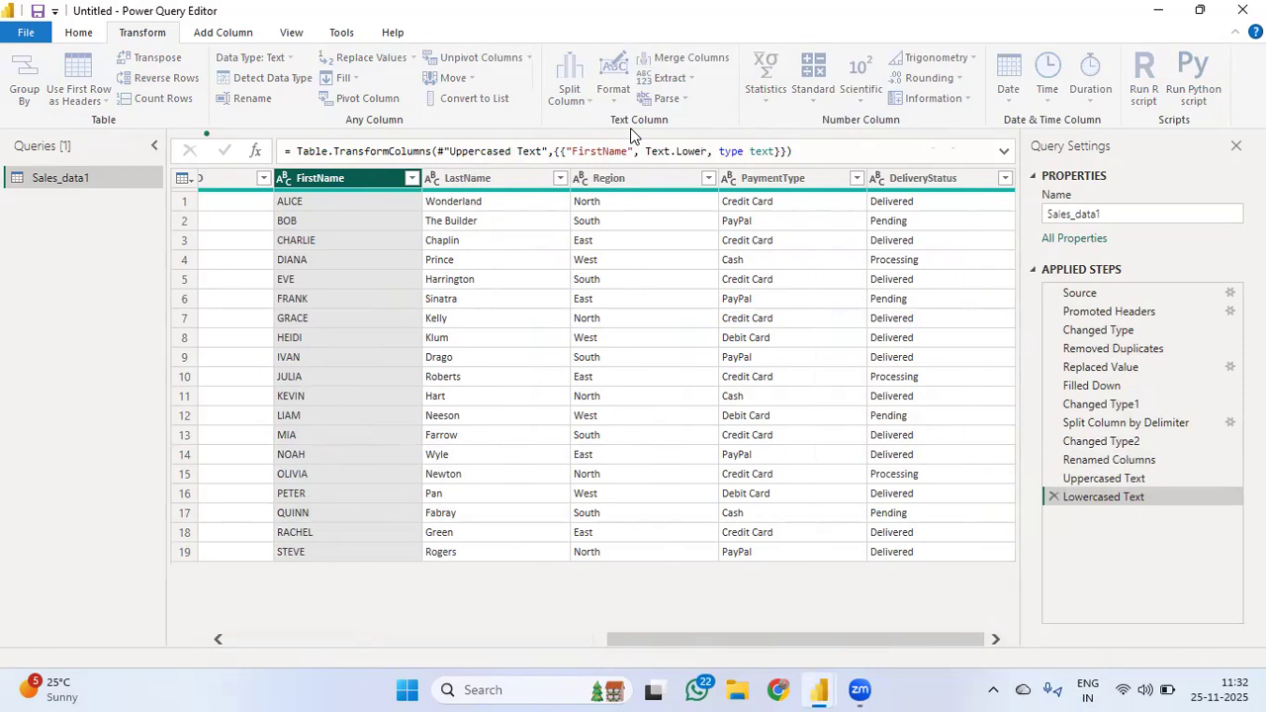
left_click(580, 99)
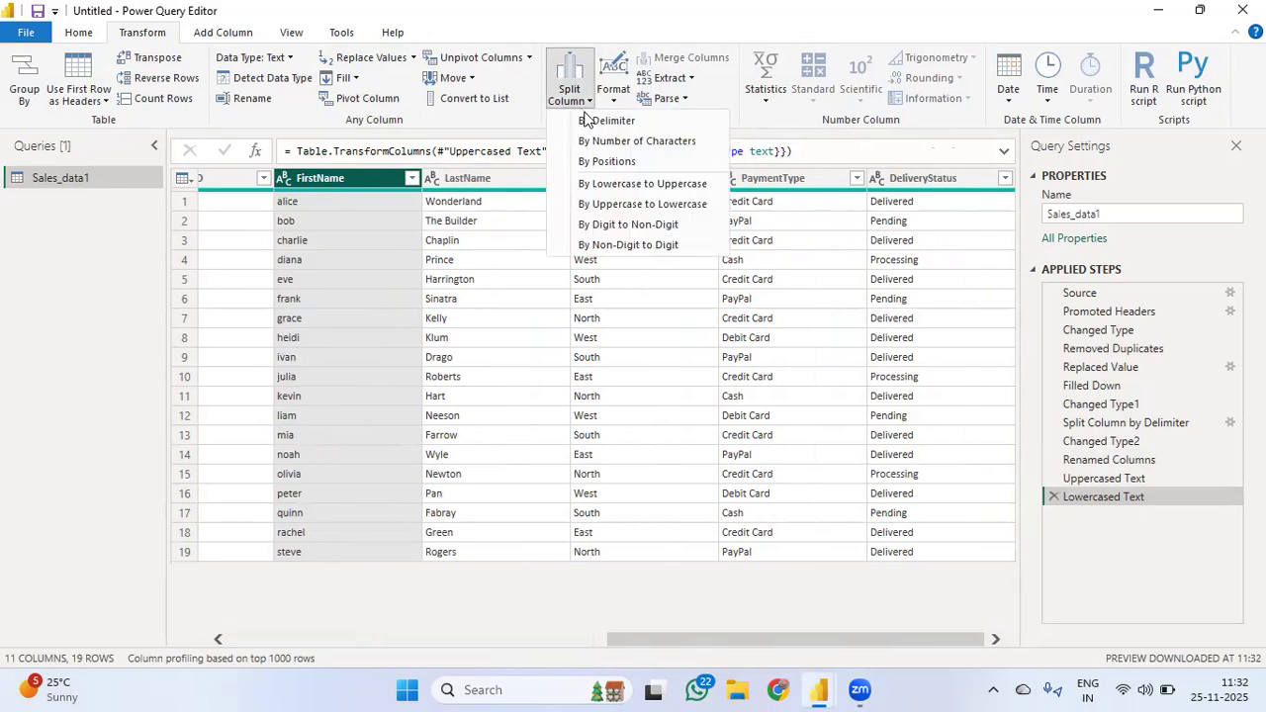
left_click(607, 120)
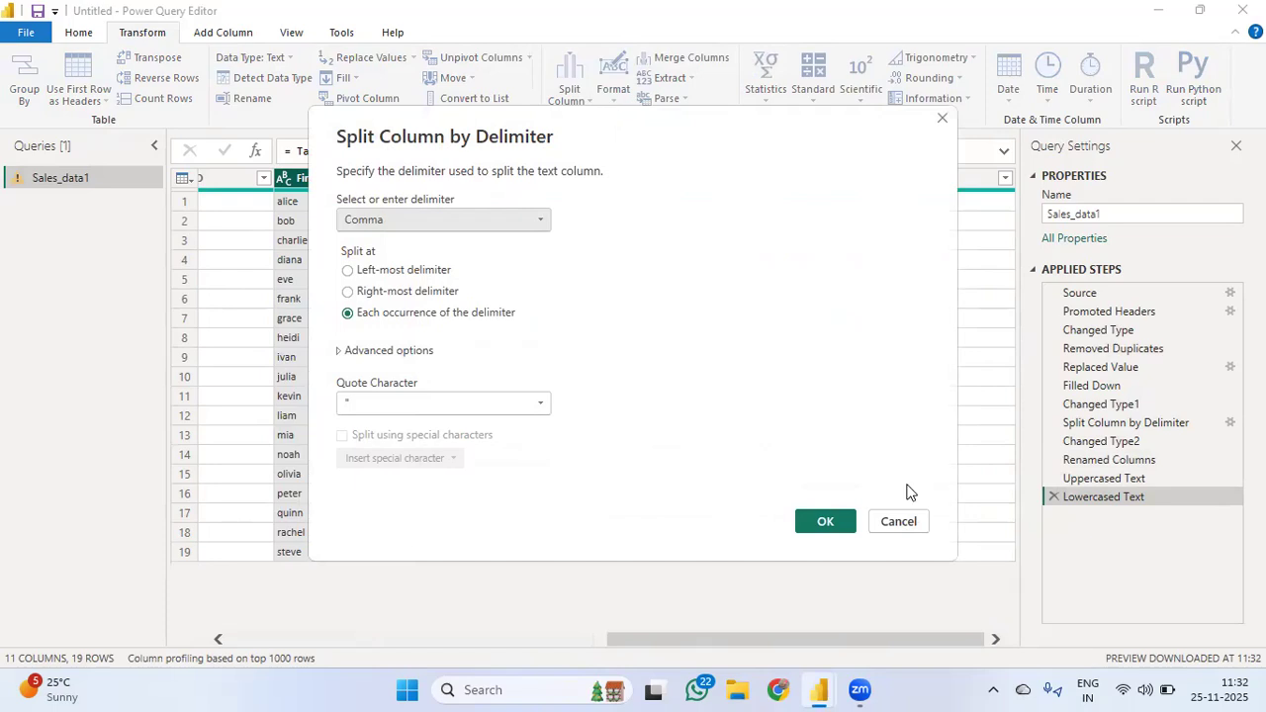
left_click(899, 522)
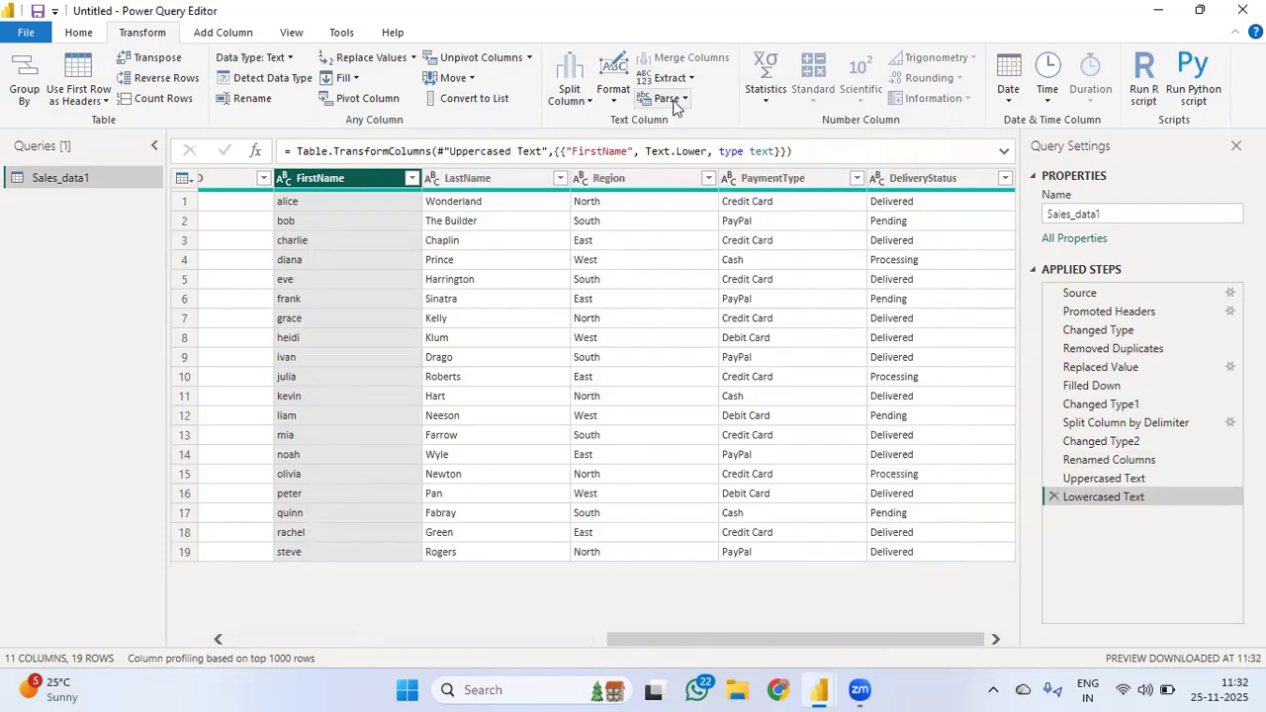
Format the text of the FirstName column with each word capitalized.
left_click(614, 94)
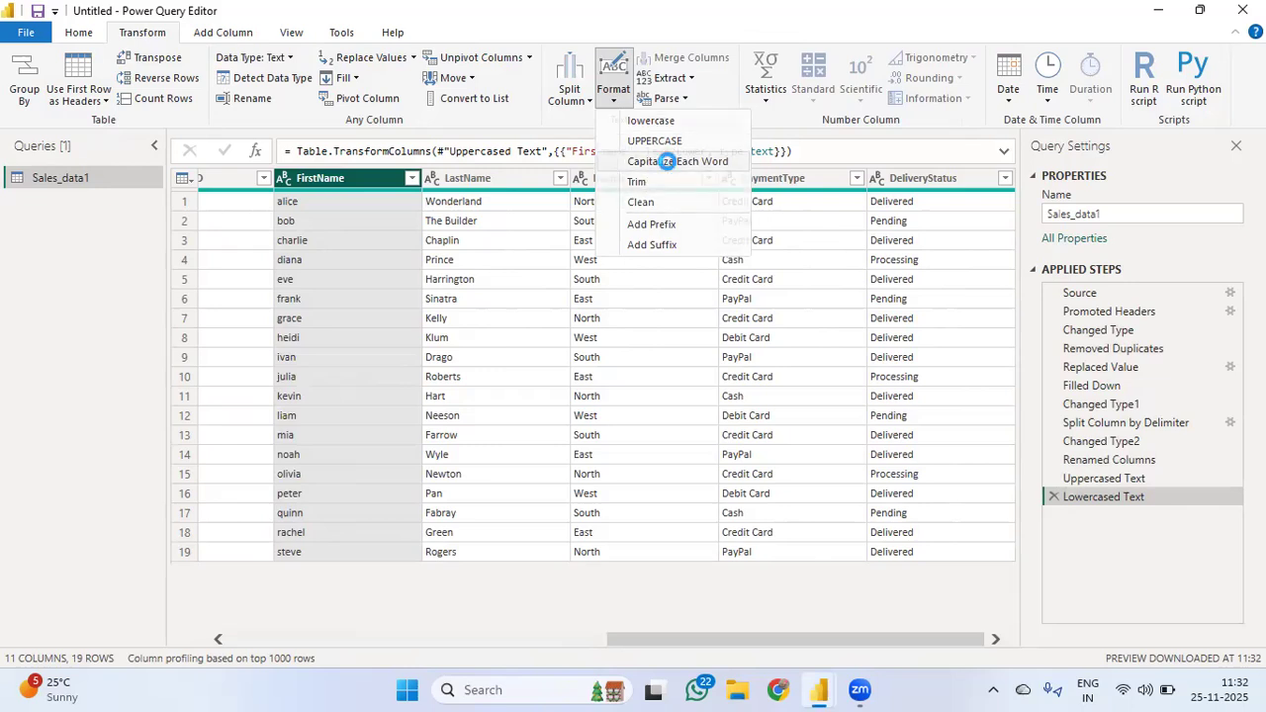
left_click(668, 163)
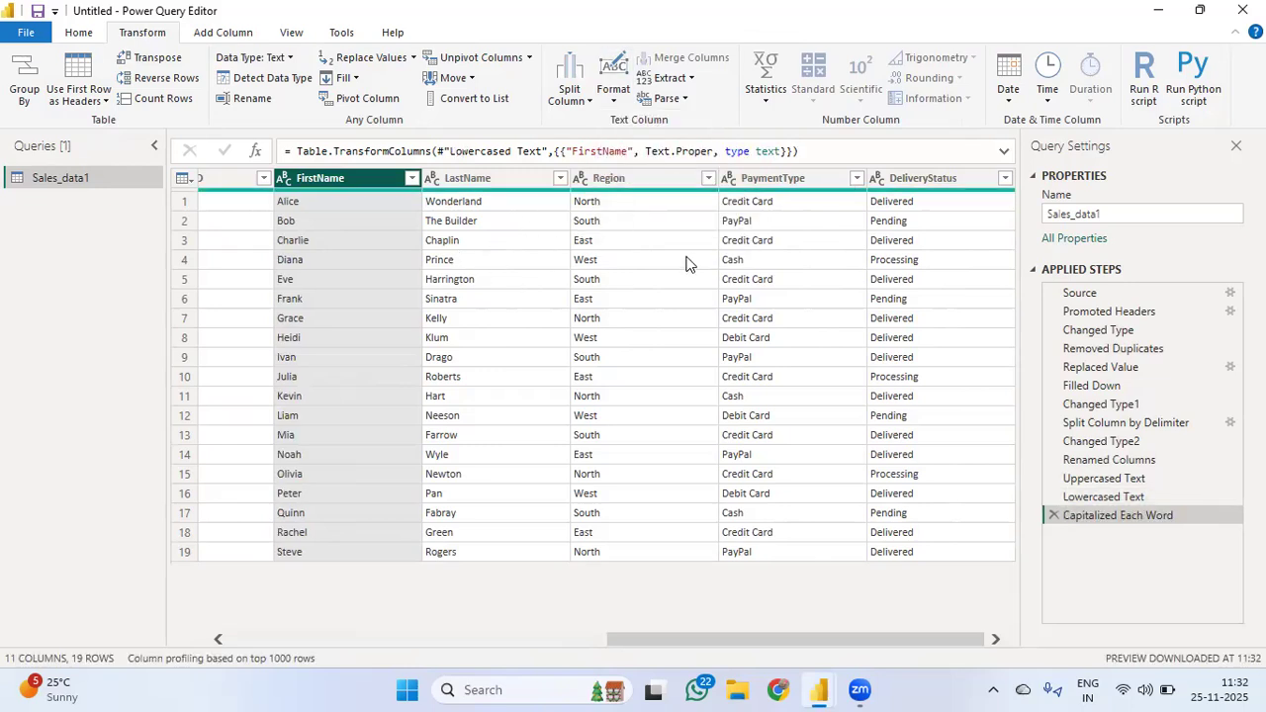
Calculate the Count Values statistic for the FirstName column and delete that applied step.
left_click(767, 97)
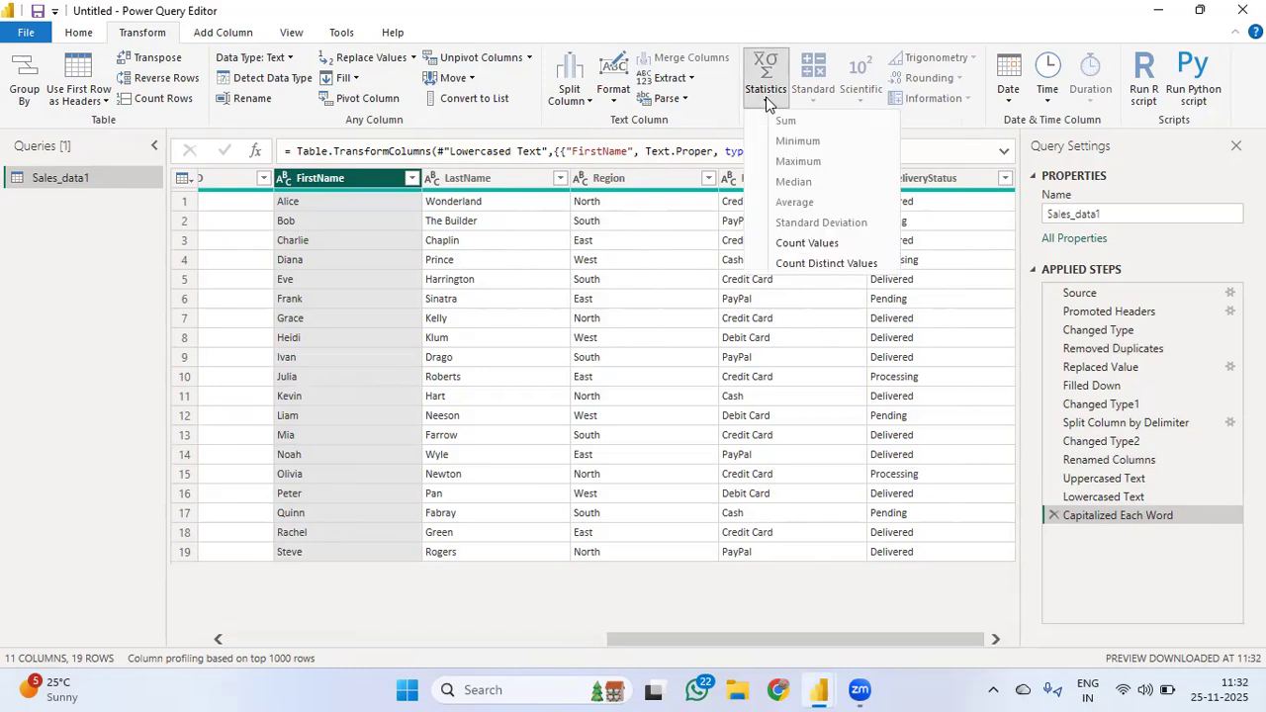
left_click(794, 243)
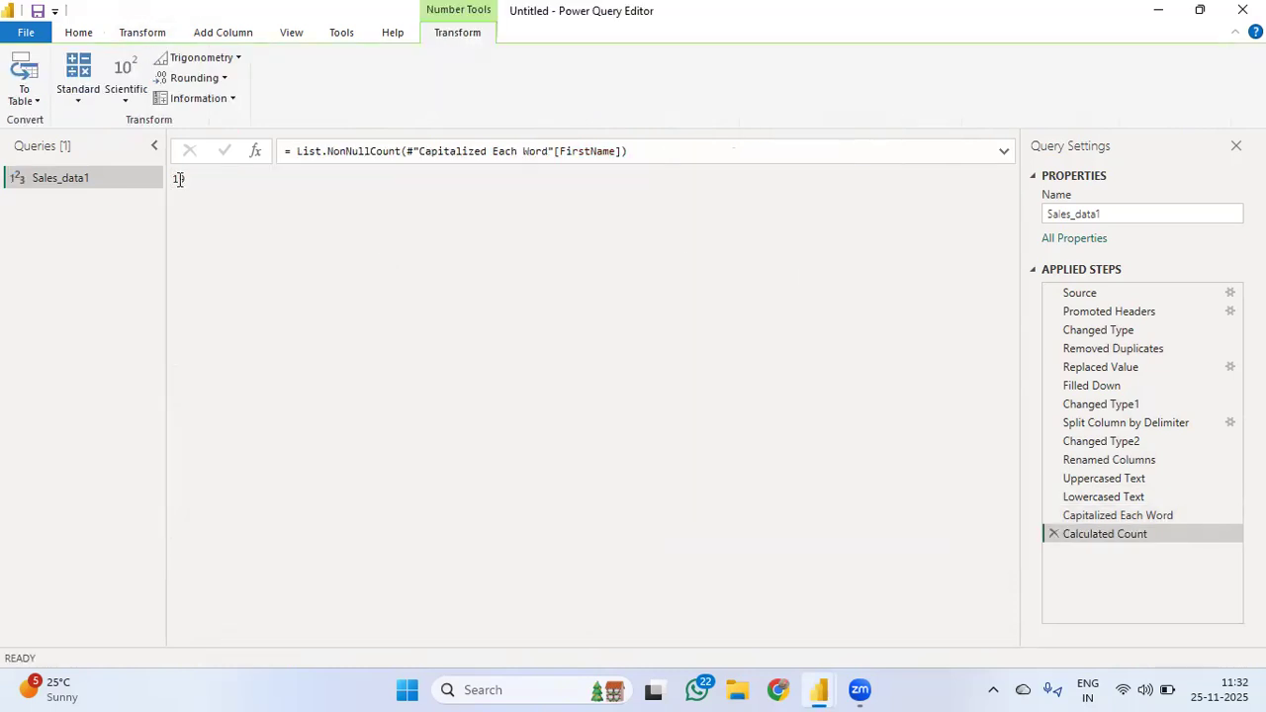
left_click(1058, 533)
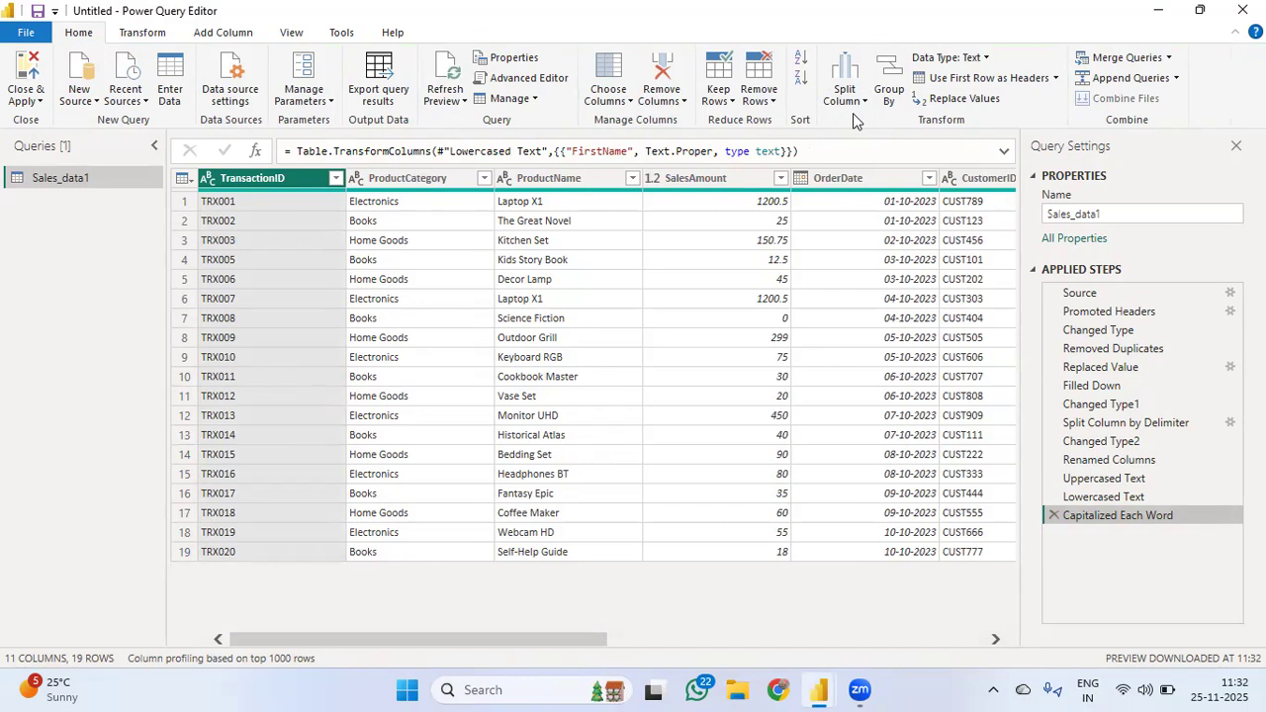
left_click(158, 33)
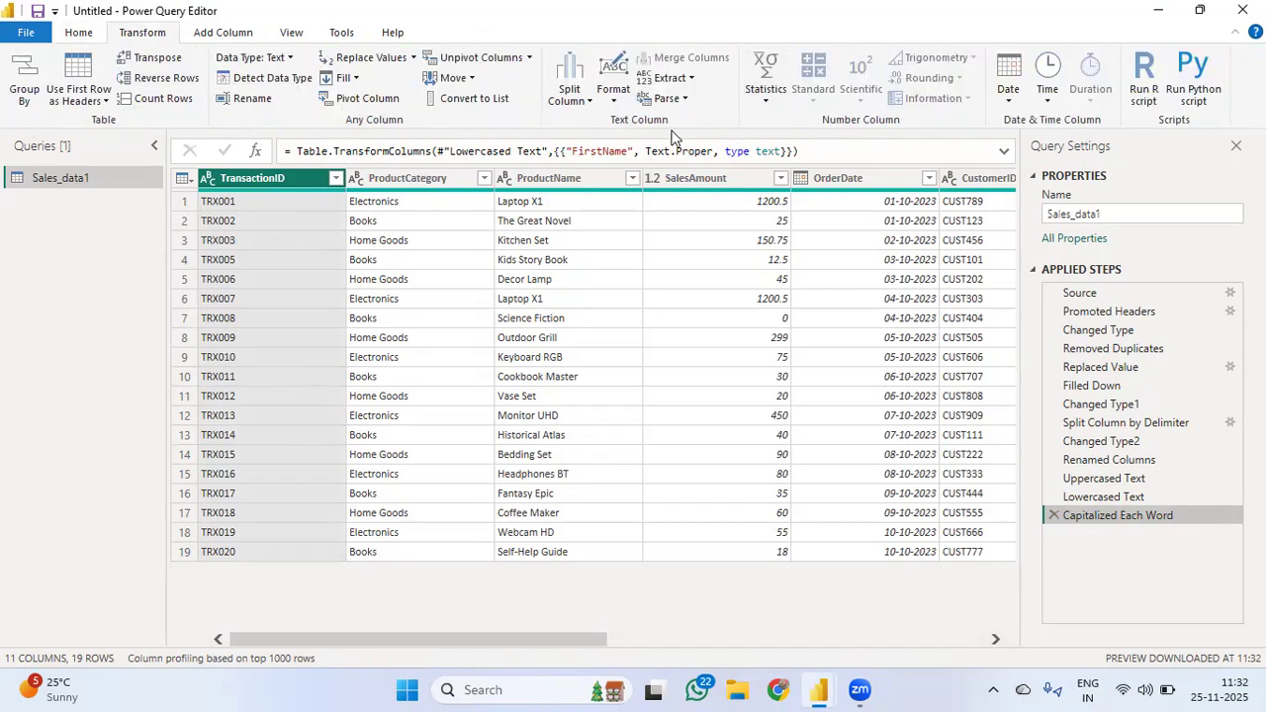
left_click(765, 94)
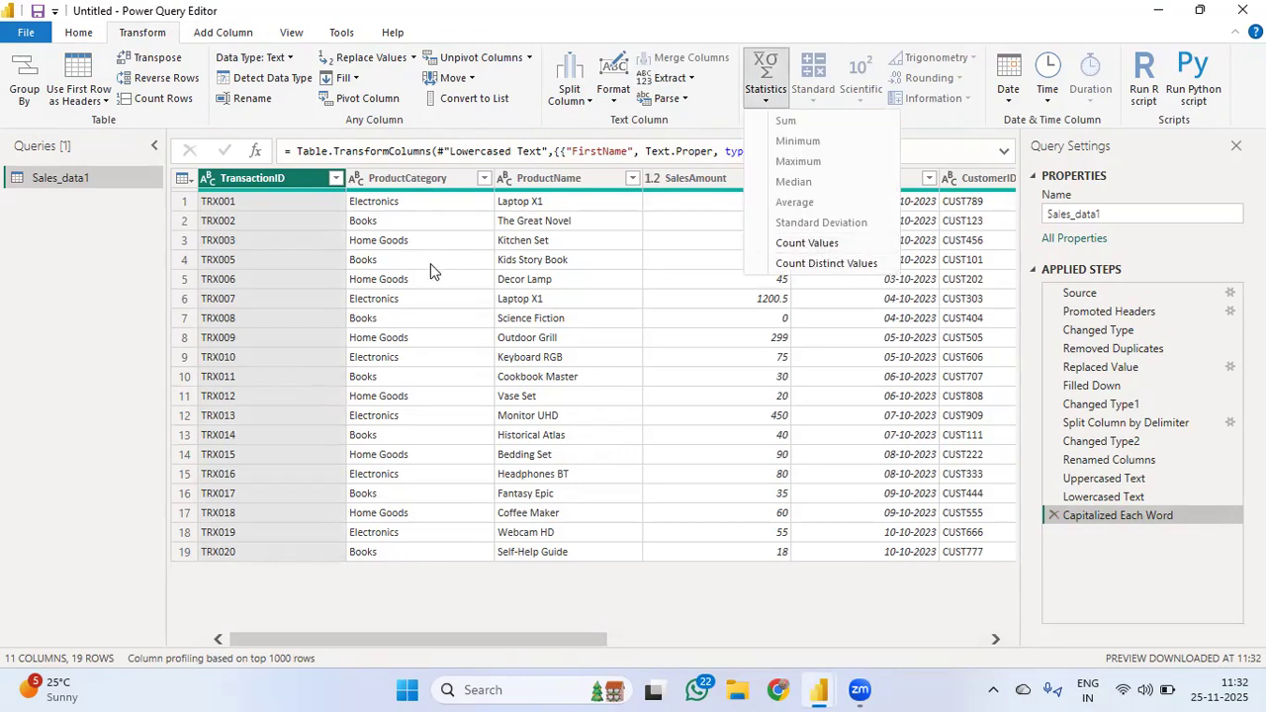
left_click(577, 273)
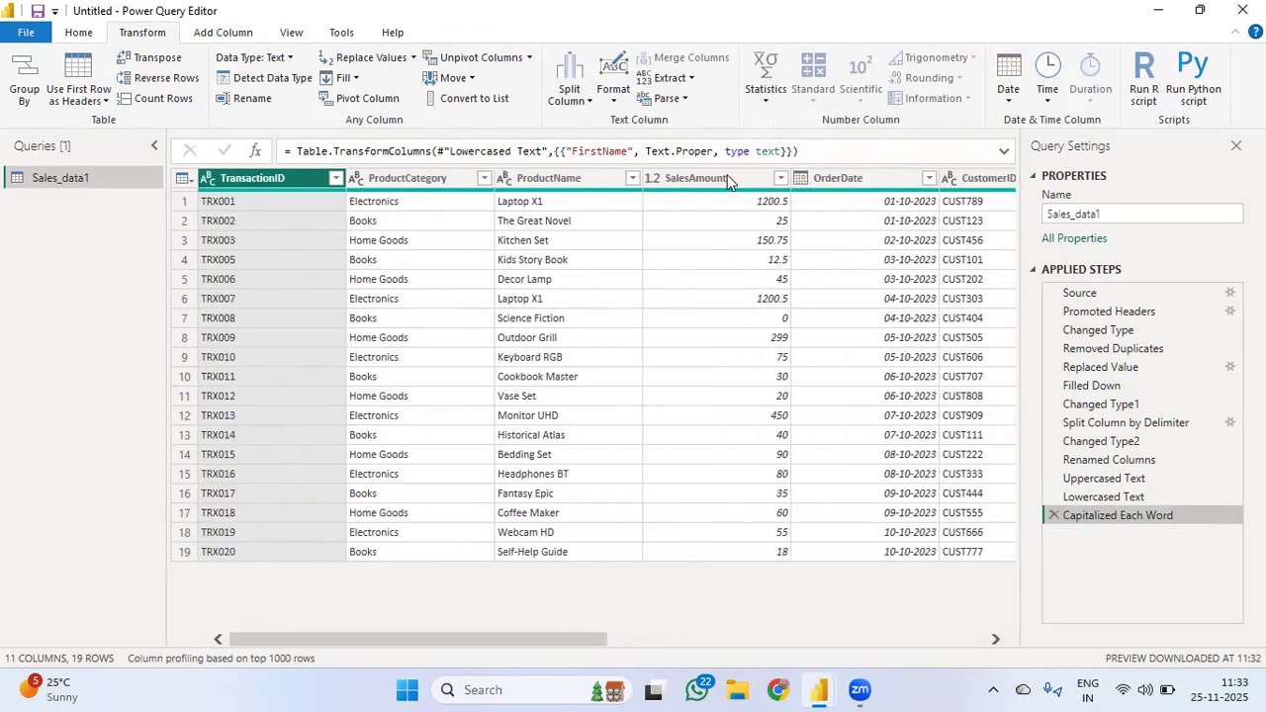
Transform the OrderDate column to show only the year and delete that applied step.
left_click(1008, 98)
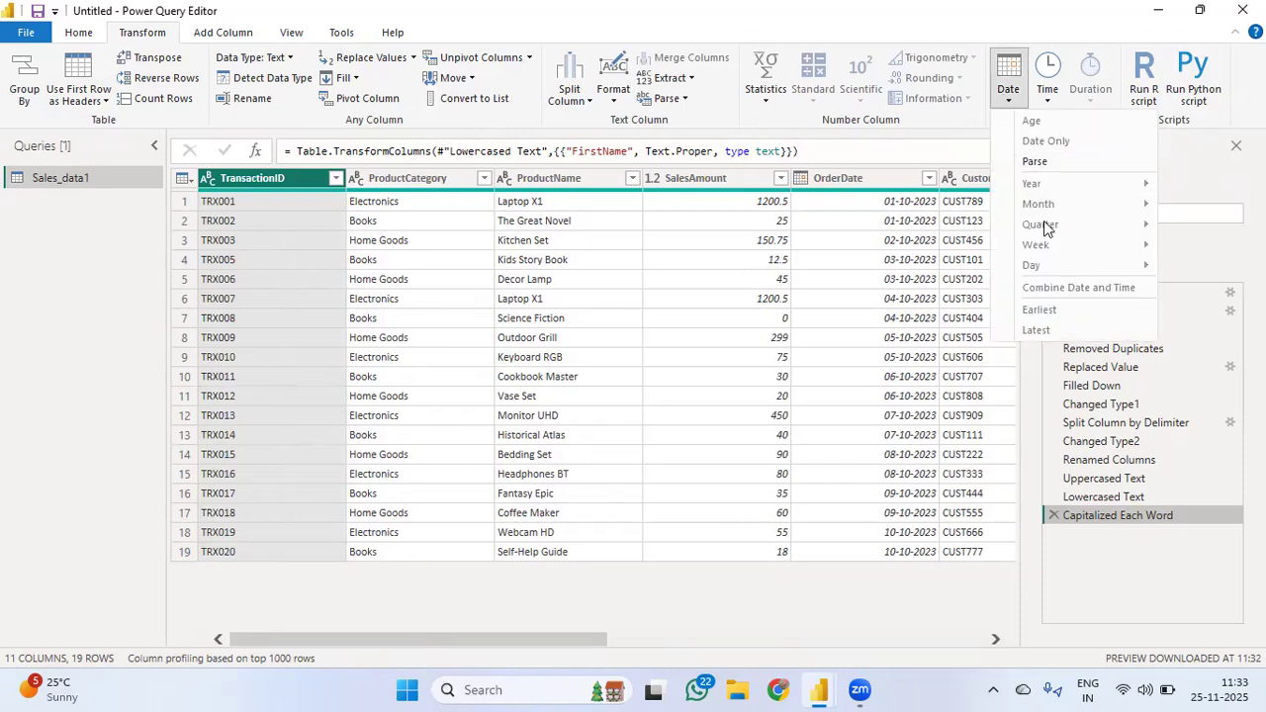
left_click(852, 184)
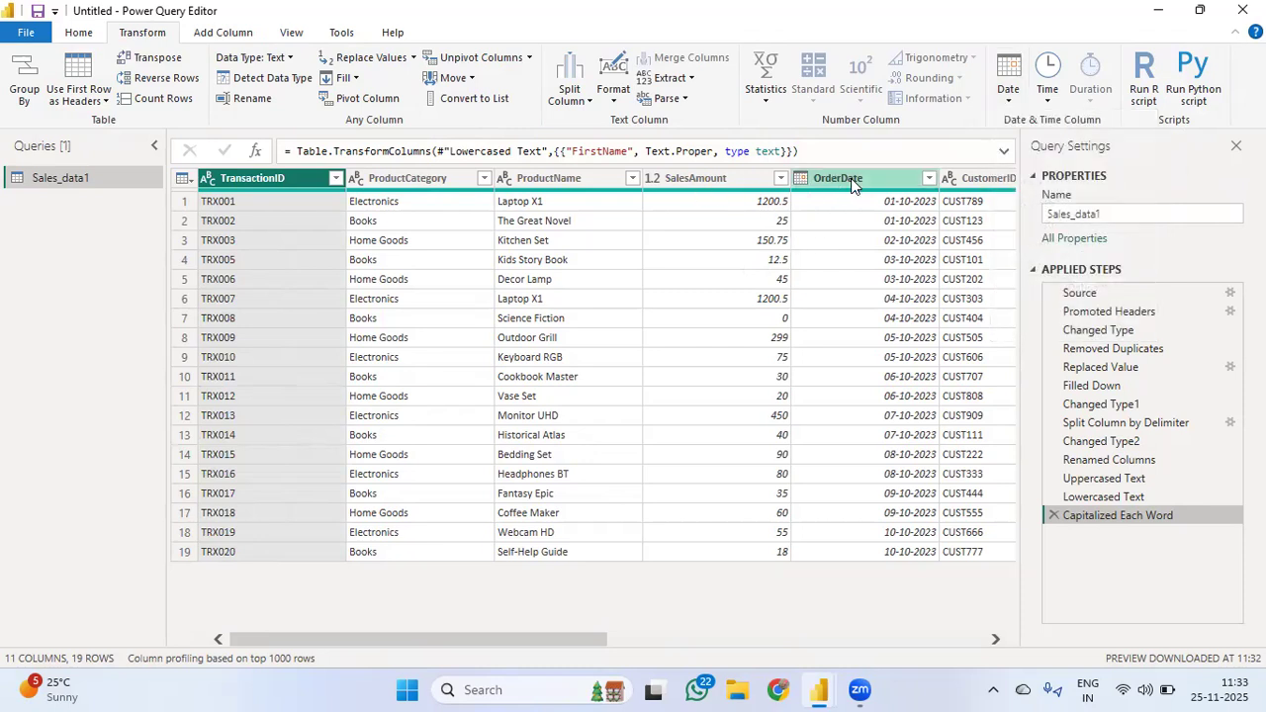
left_click(853, 184)
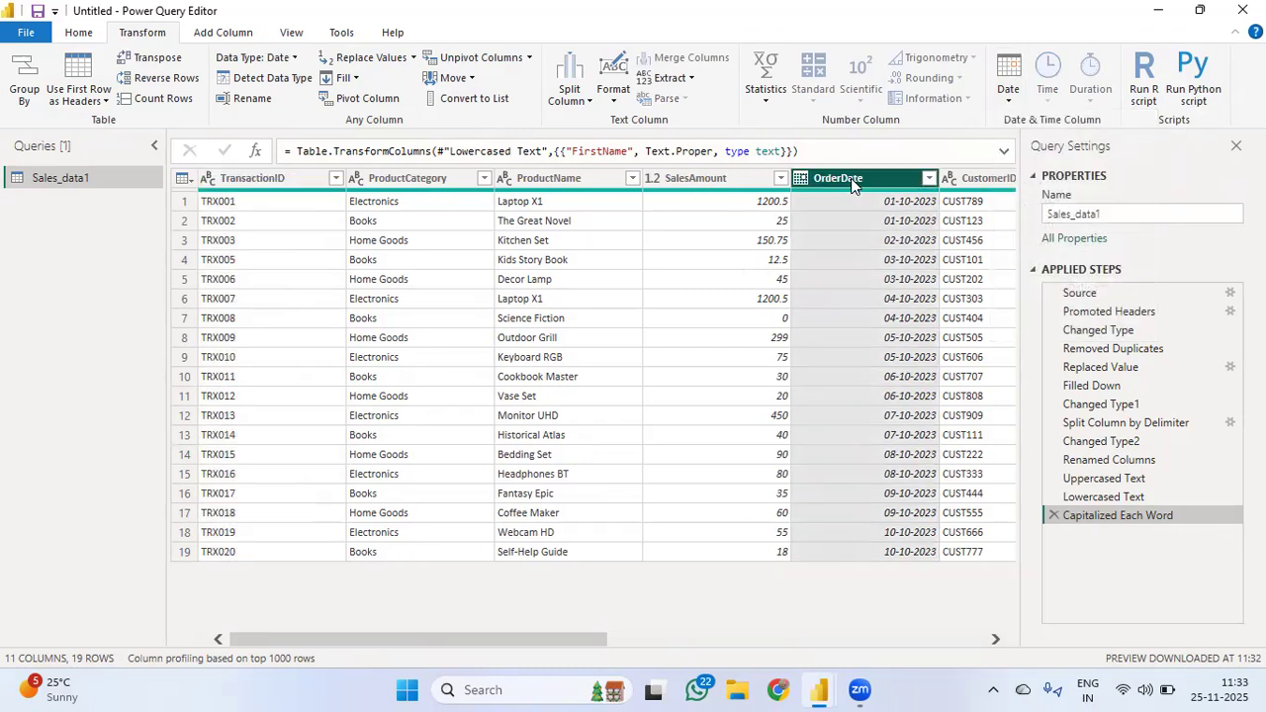
left_click(1009, 99)
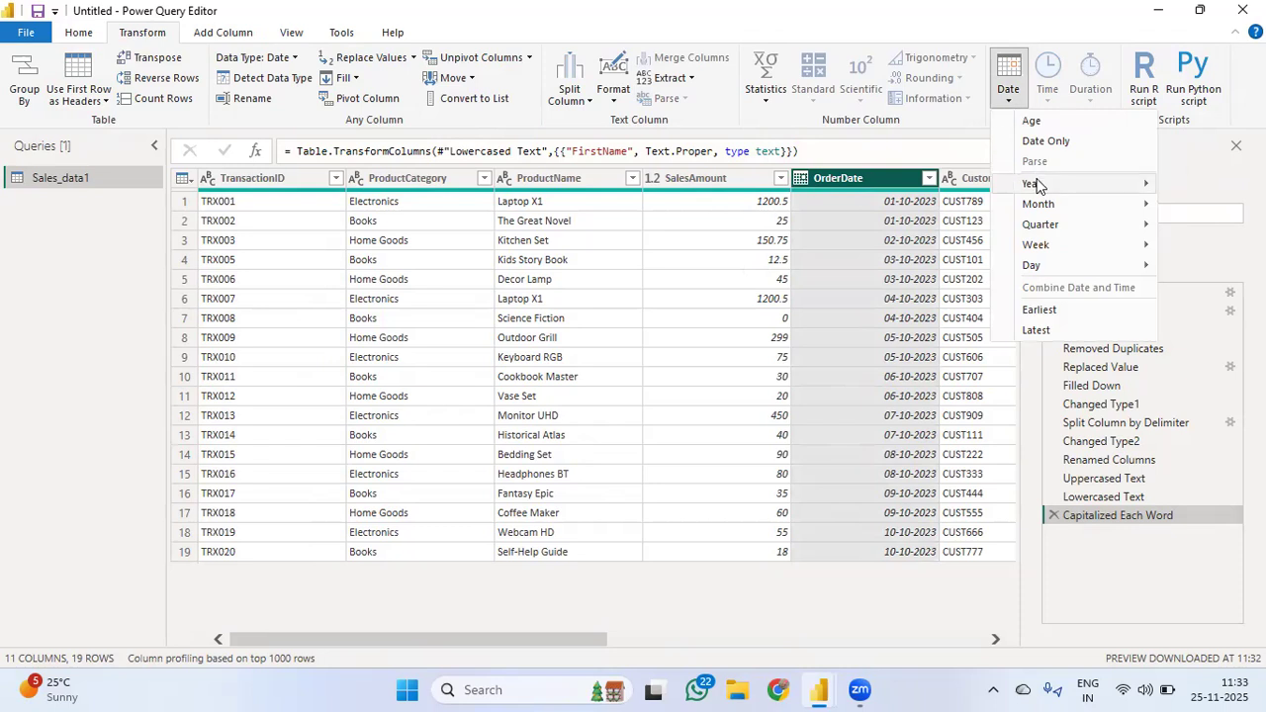
mouse_move(1039, 189)
left_click(955, 186)
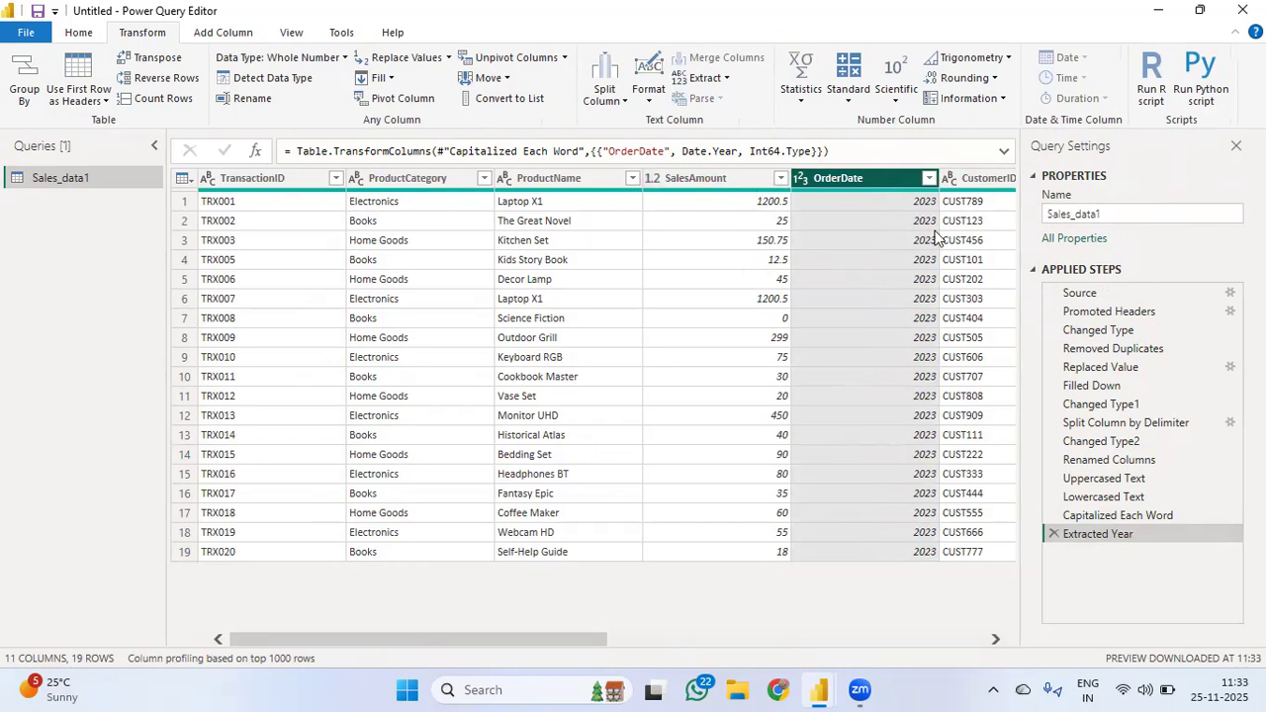
scroll(935, 239, "right", 3)
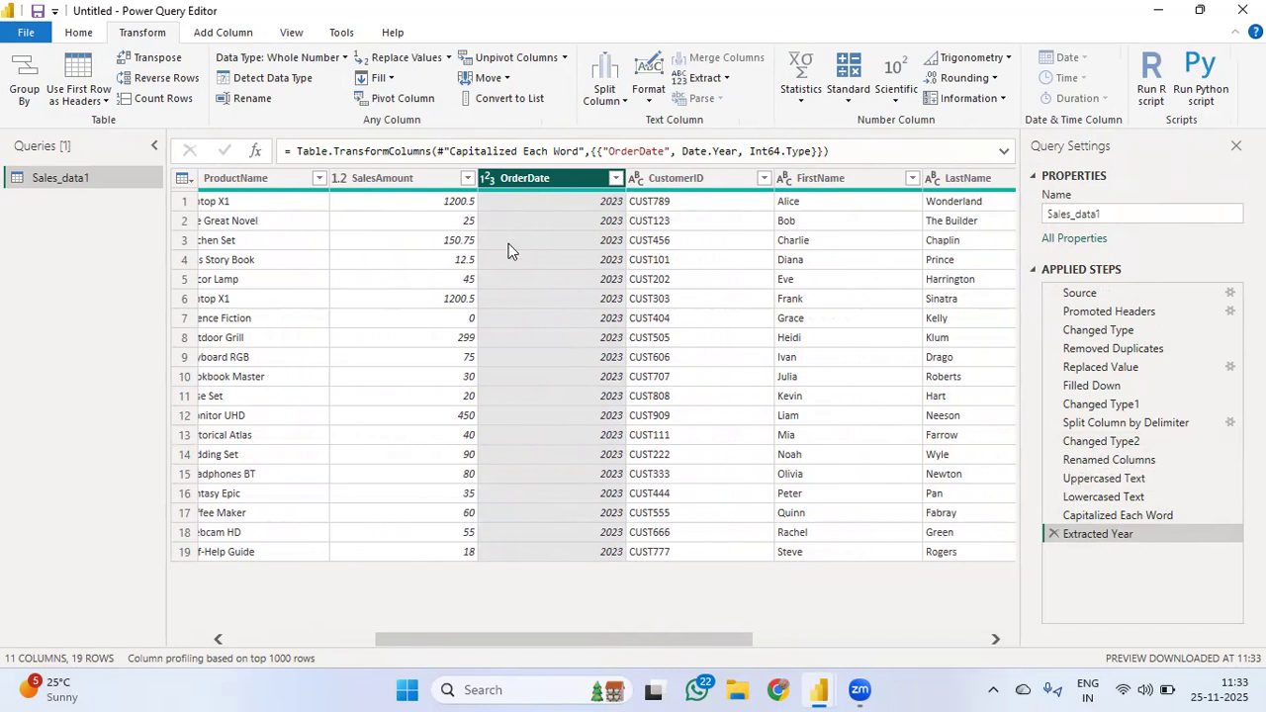
left_click(1054, 535)
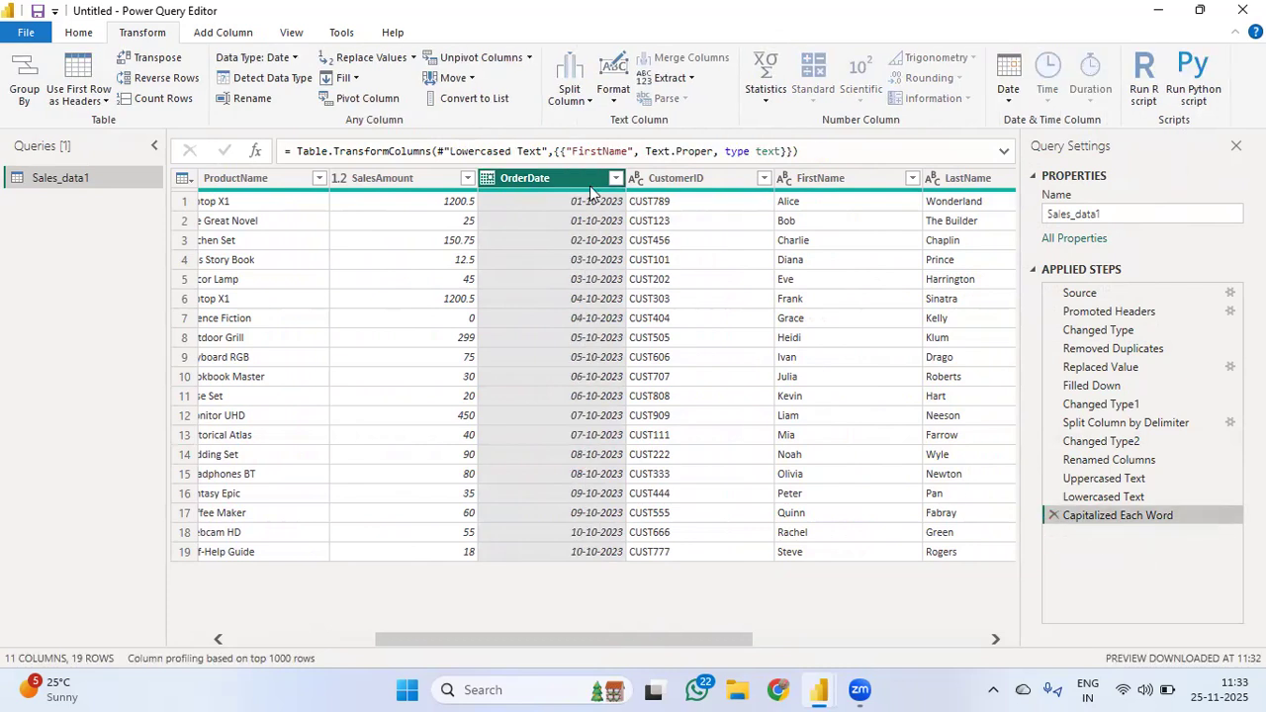
Transform the OrderDate column to show only the month number and delete that applied step.
left_click(1009, 94)
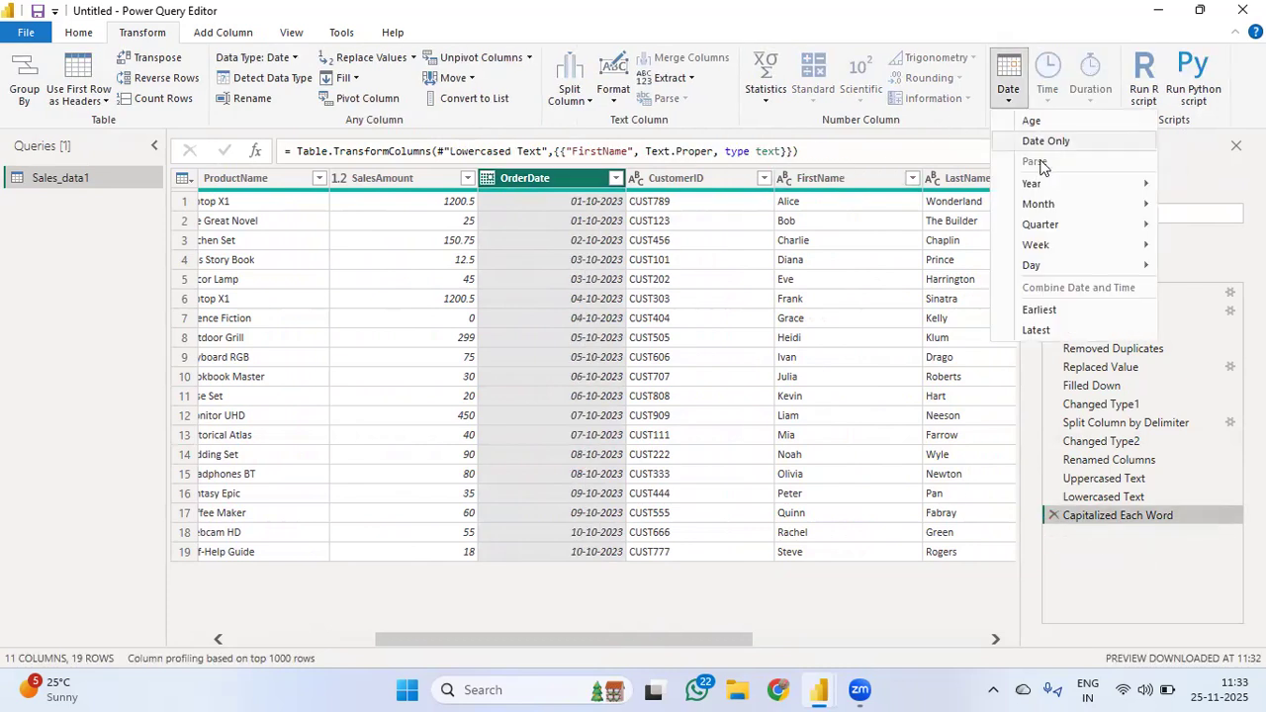
mouse_move(1050, 204)
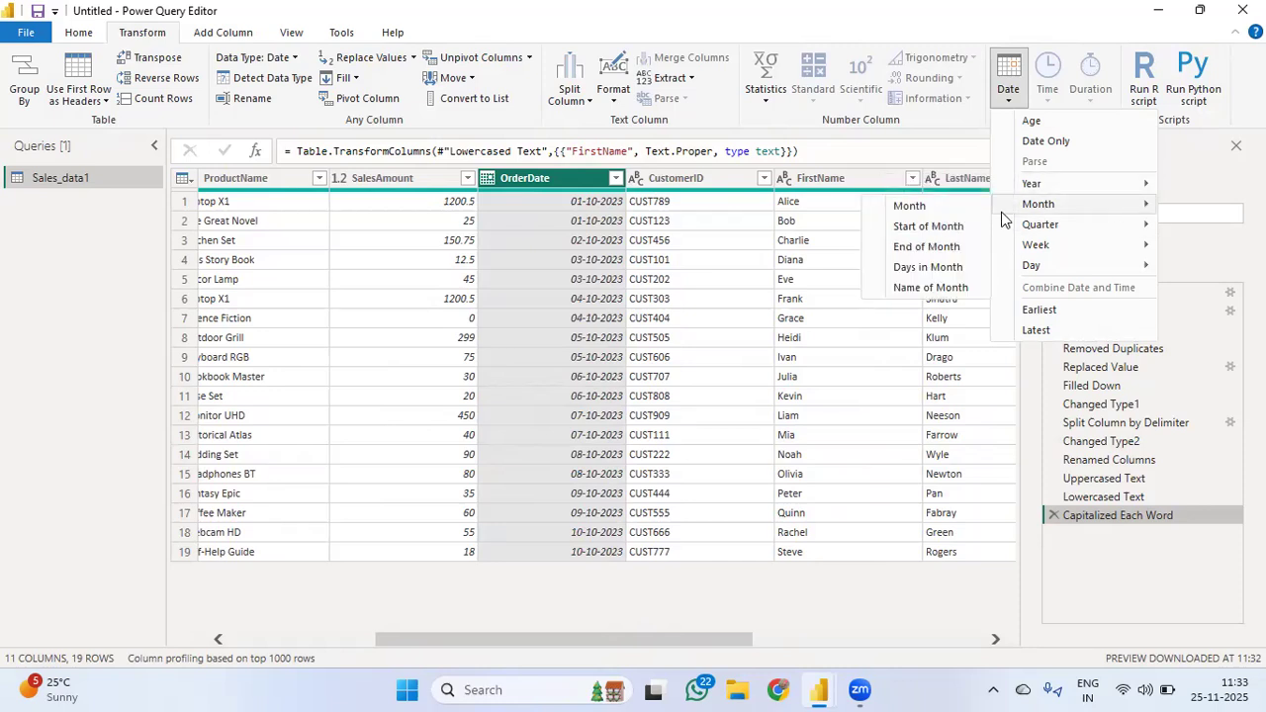
left_click(935, 206)
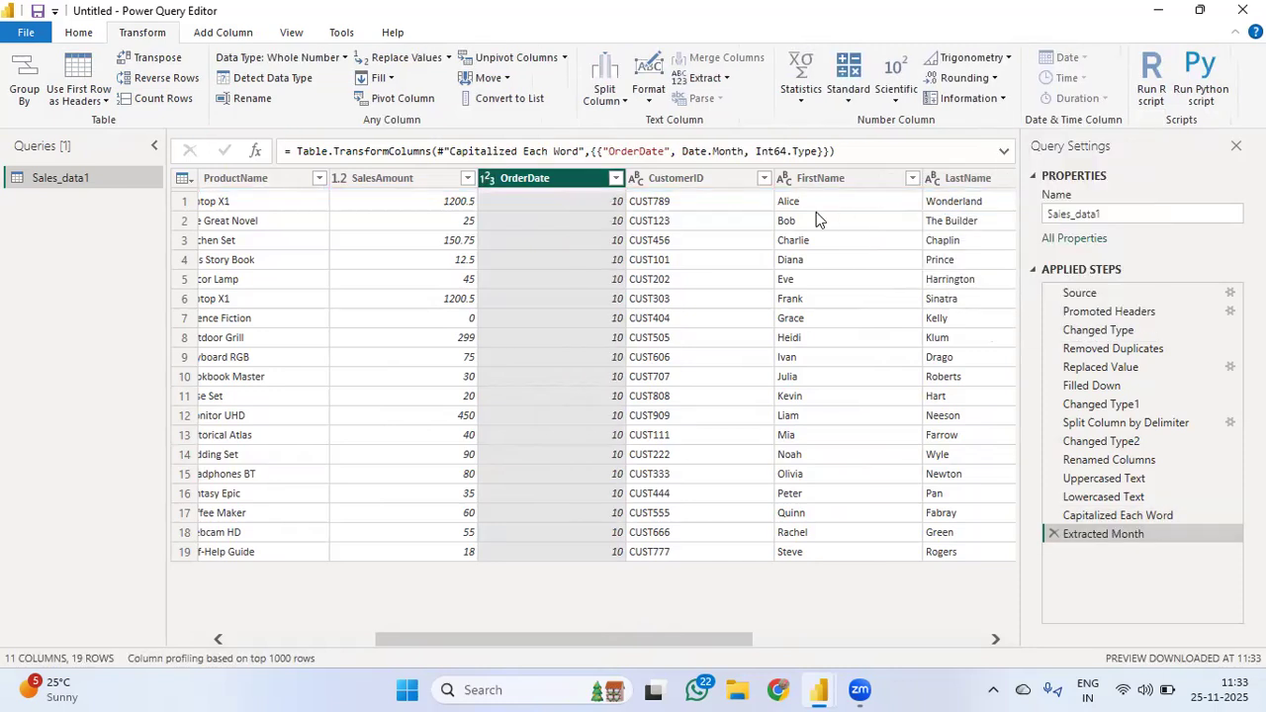
left_click(1054, 533)
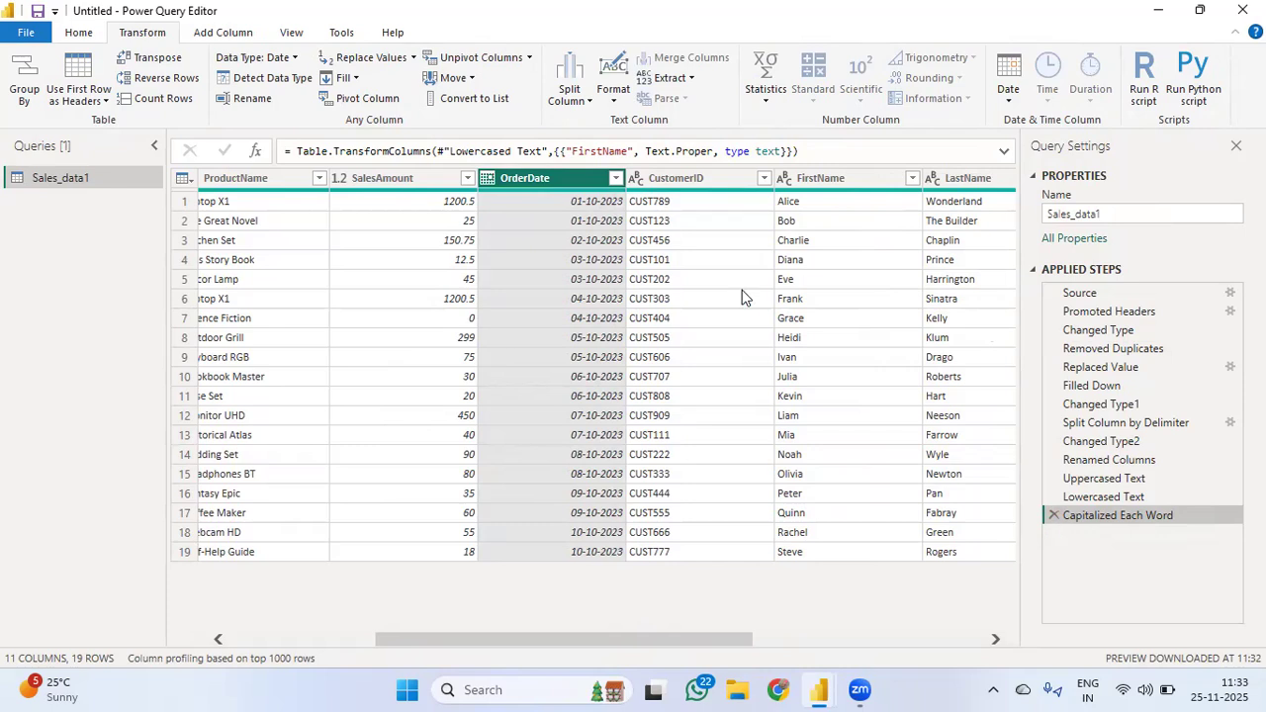
Add an index column starting from 1 to the Sales_data1 query and delete its applied step.
left_click(231, 38)
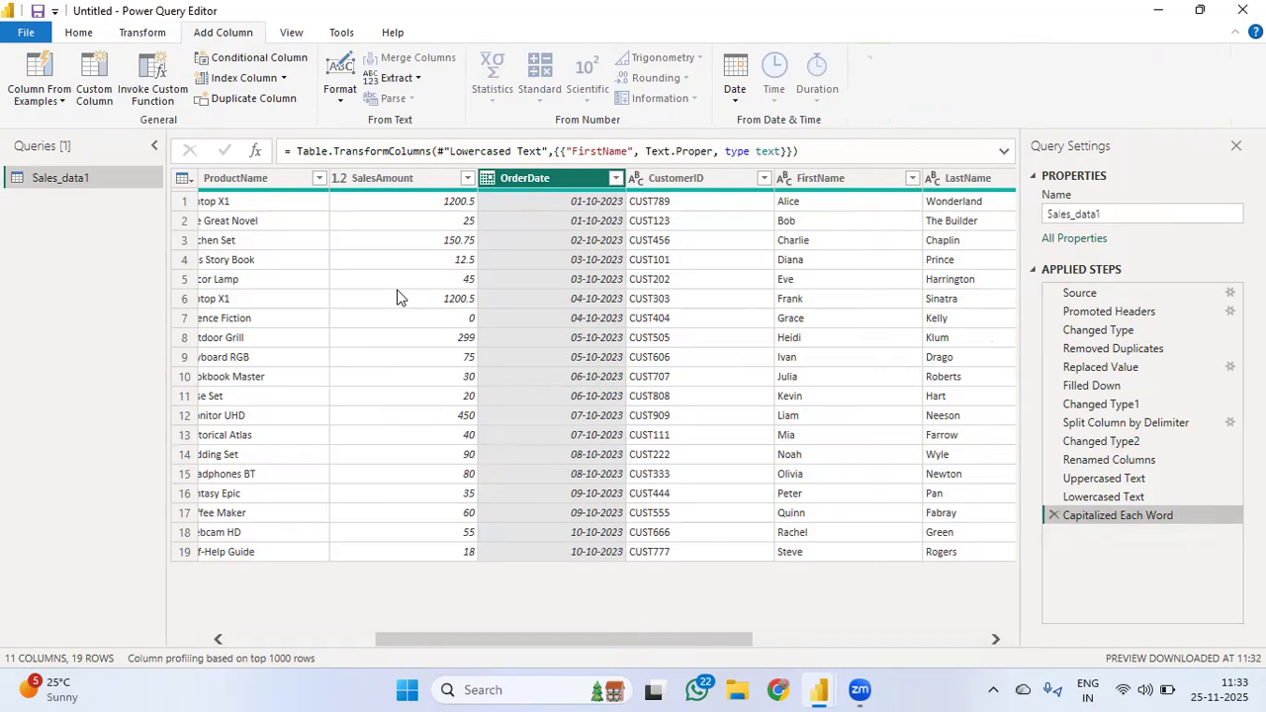
scroll(299, 303, "left", 3)
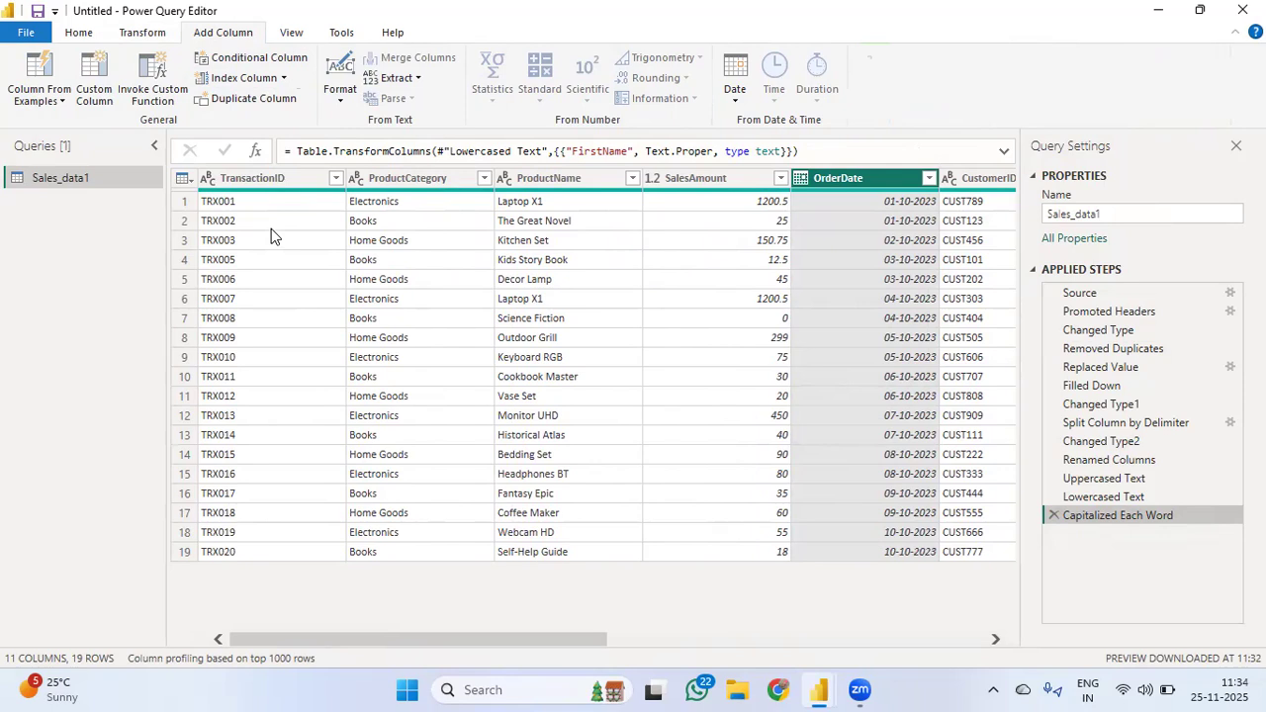
left_click(282, 77)
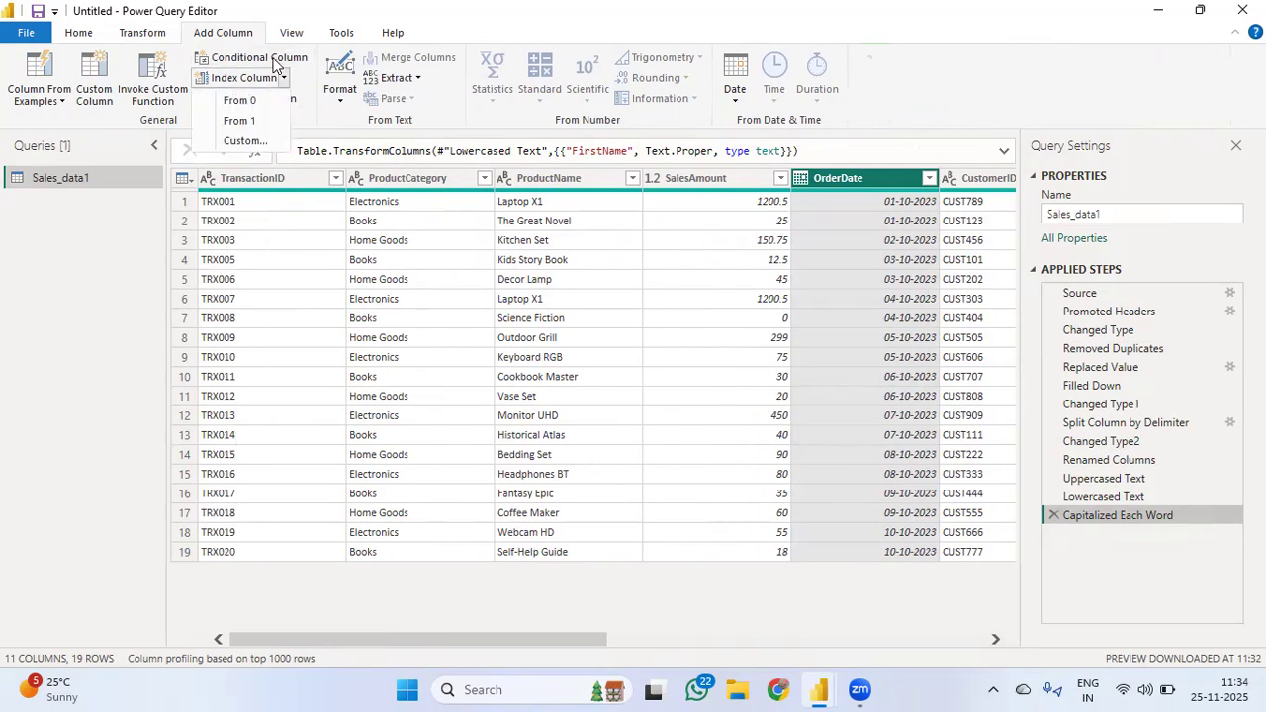
left_click(239, 120)
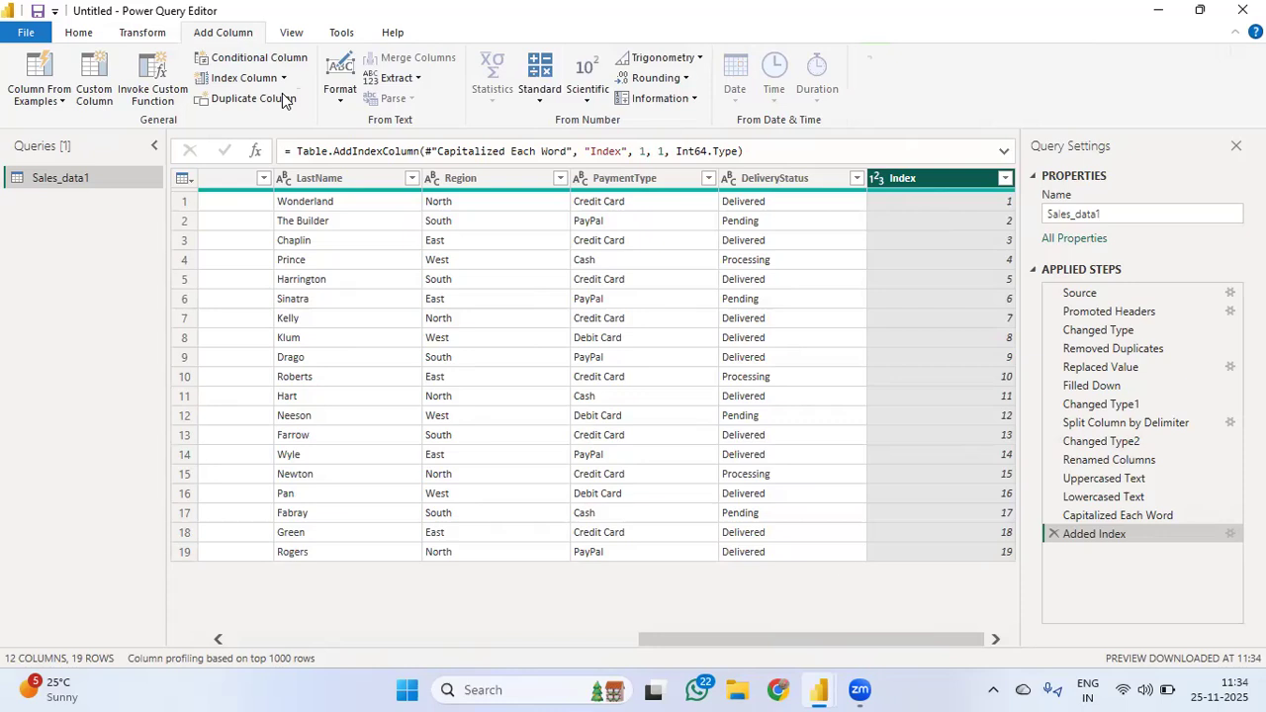
left_click(1052, 534)
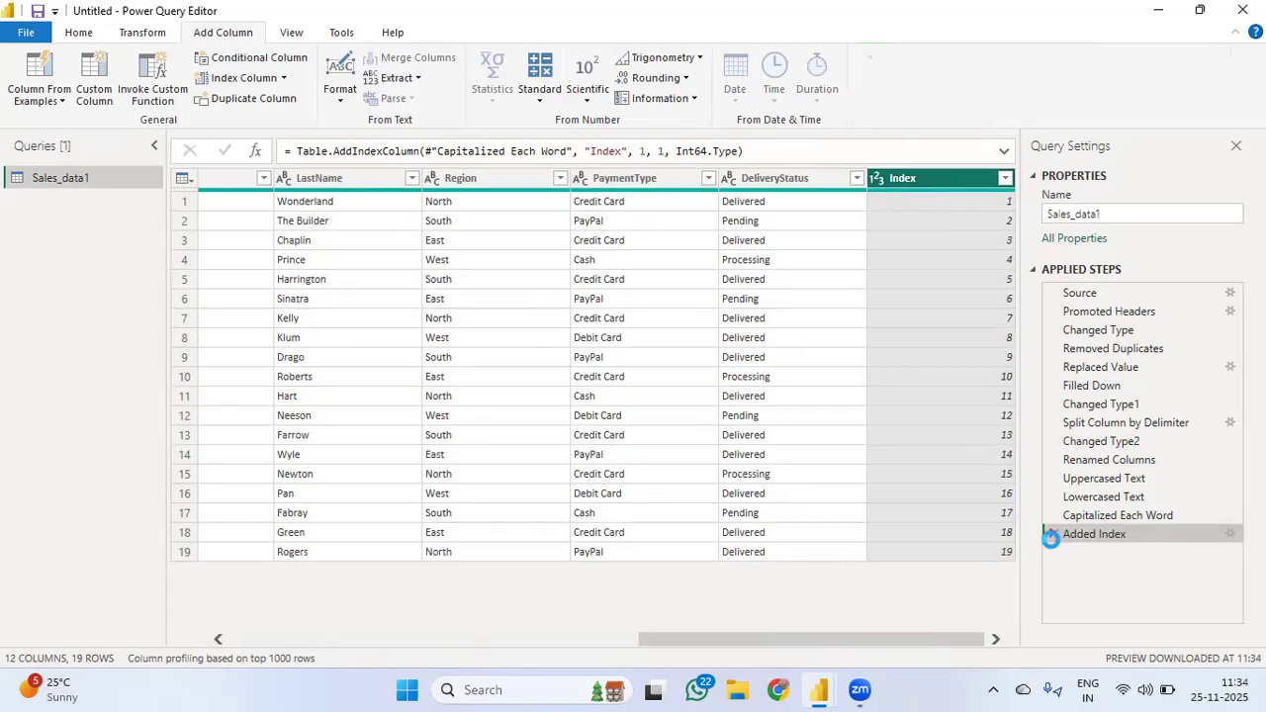
Add the index column starting from 1 again, review its values down to the last row and remove it.
left_click(283, 77)
left_click(254, 121)
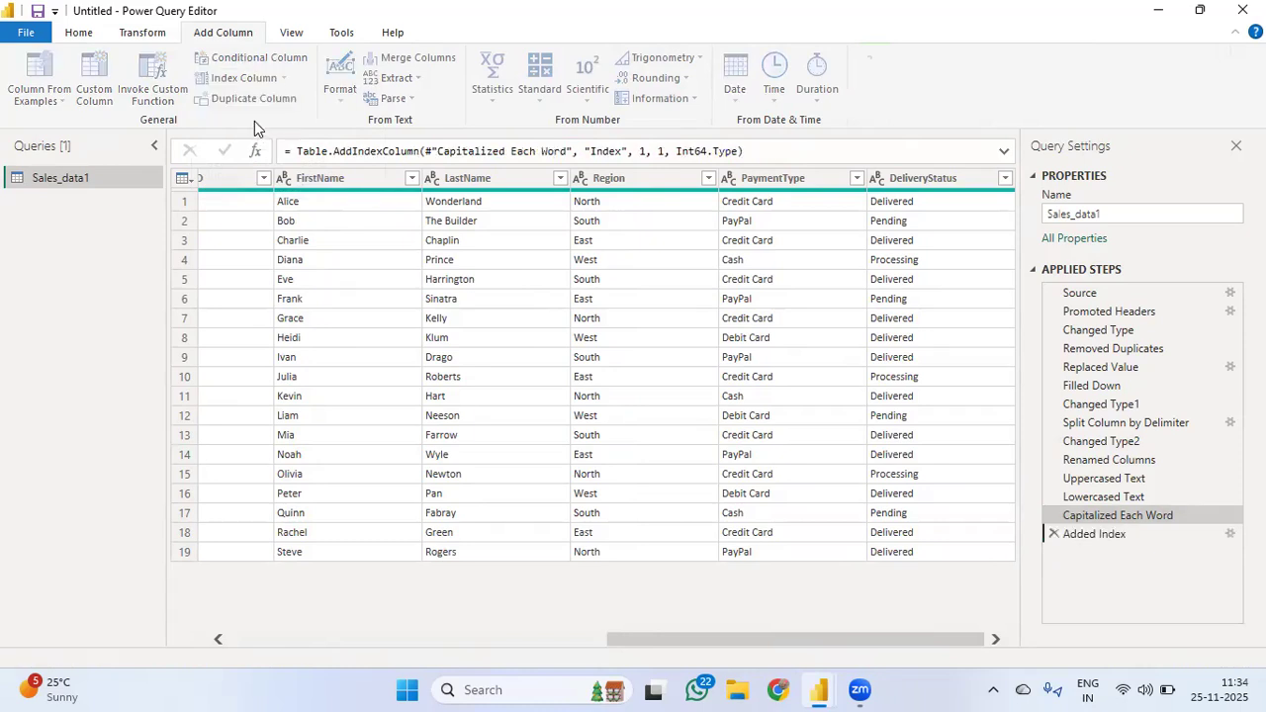
scroll(354, 315, "left", 5)
scroll(355, 315, "left", 2)
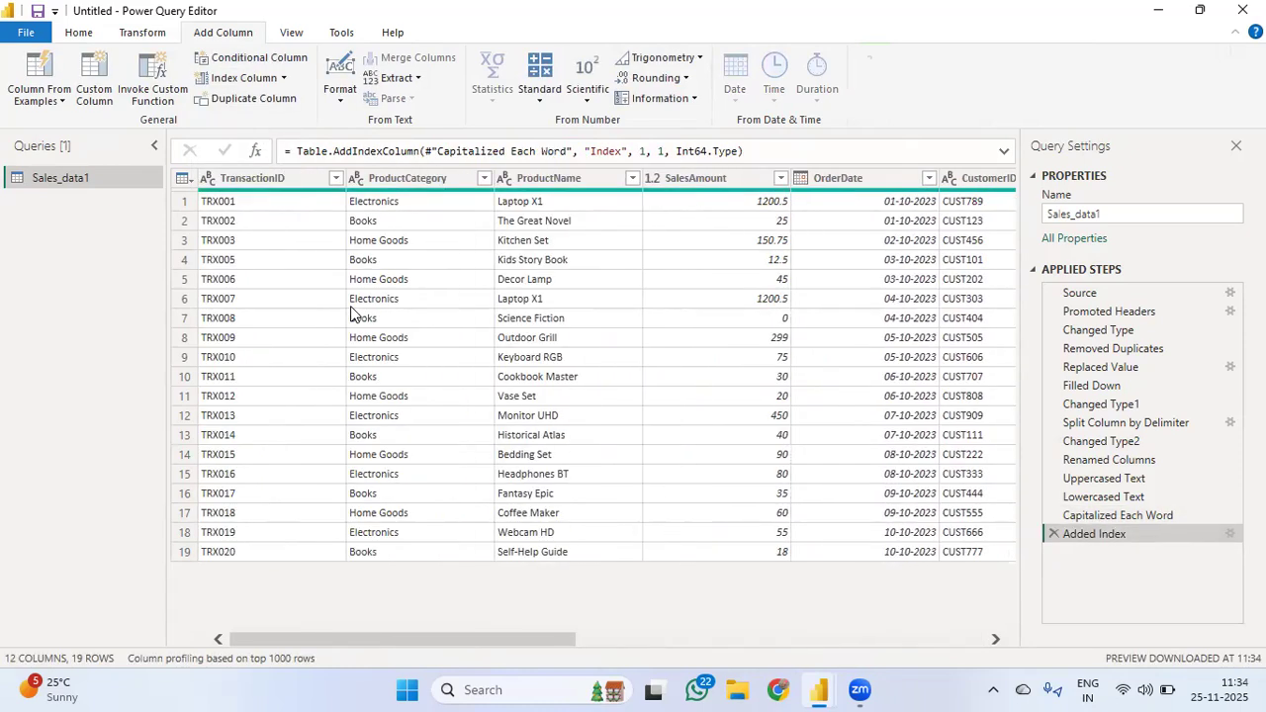
scroll(302, 312, "right", 7)
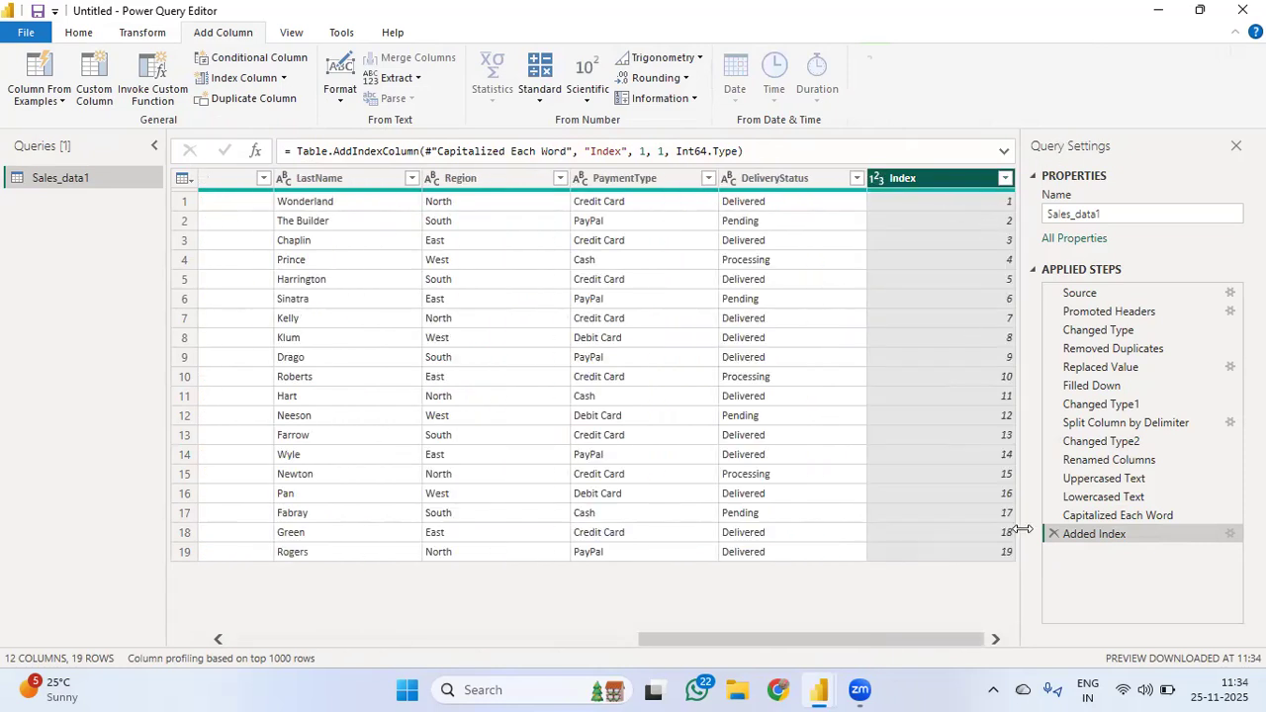
left_click(984, 551)
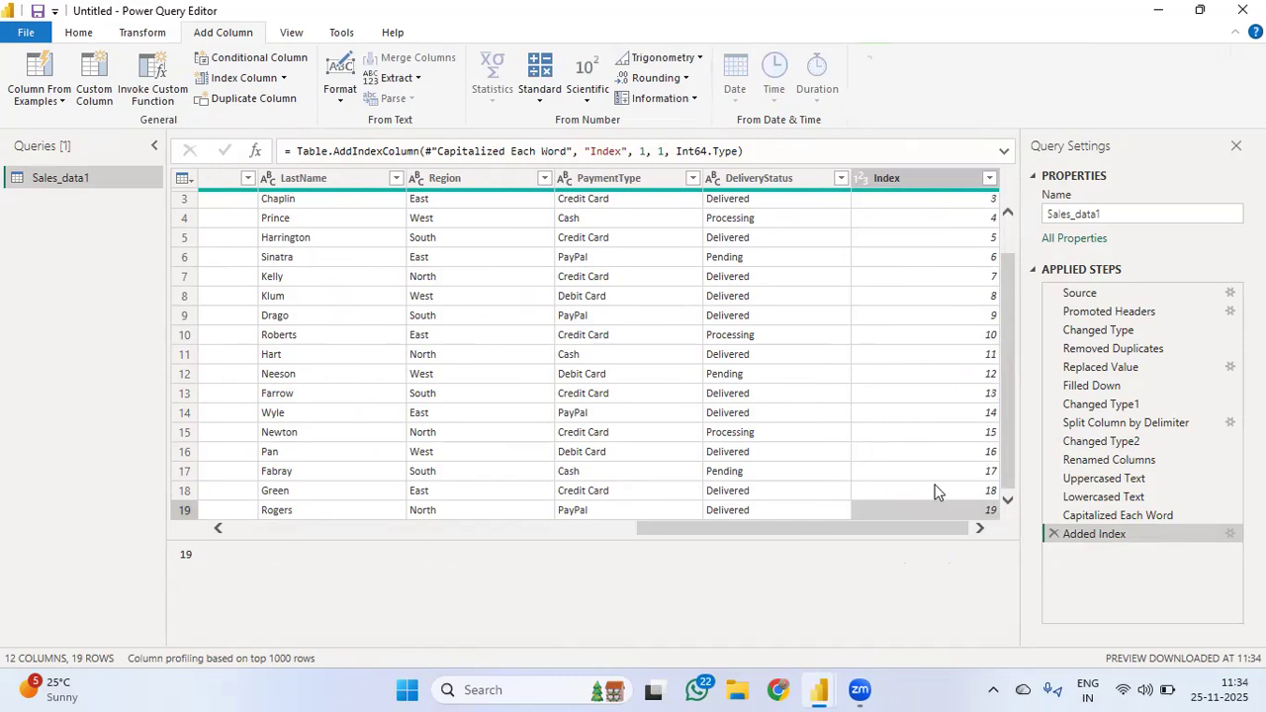
scroll(898, 327, "up", 1)
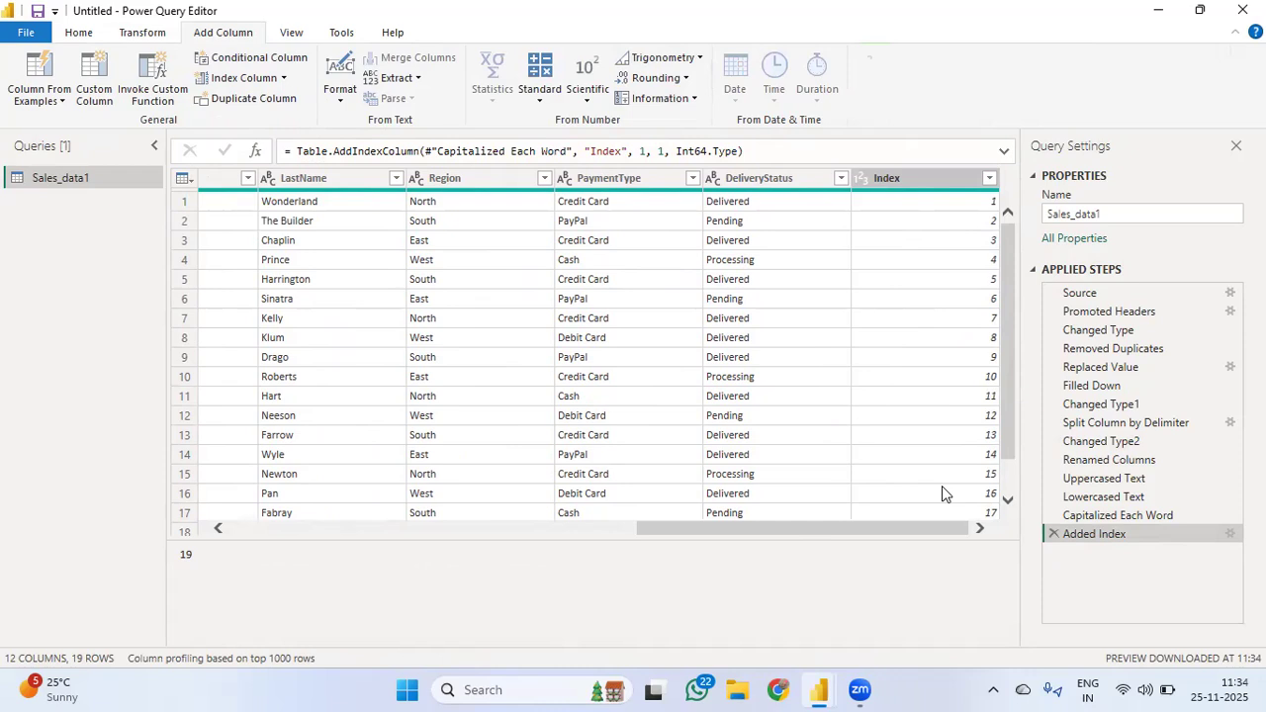
left_click(908, 182)
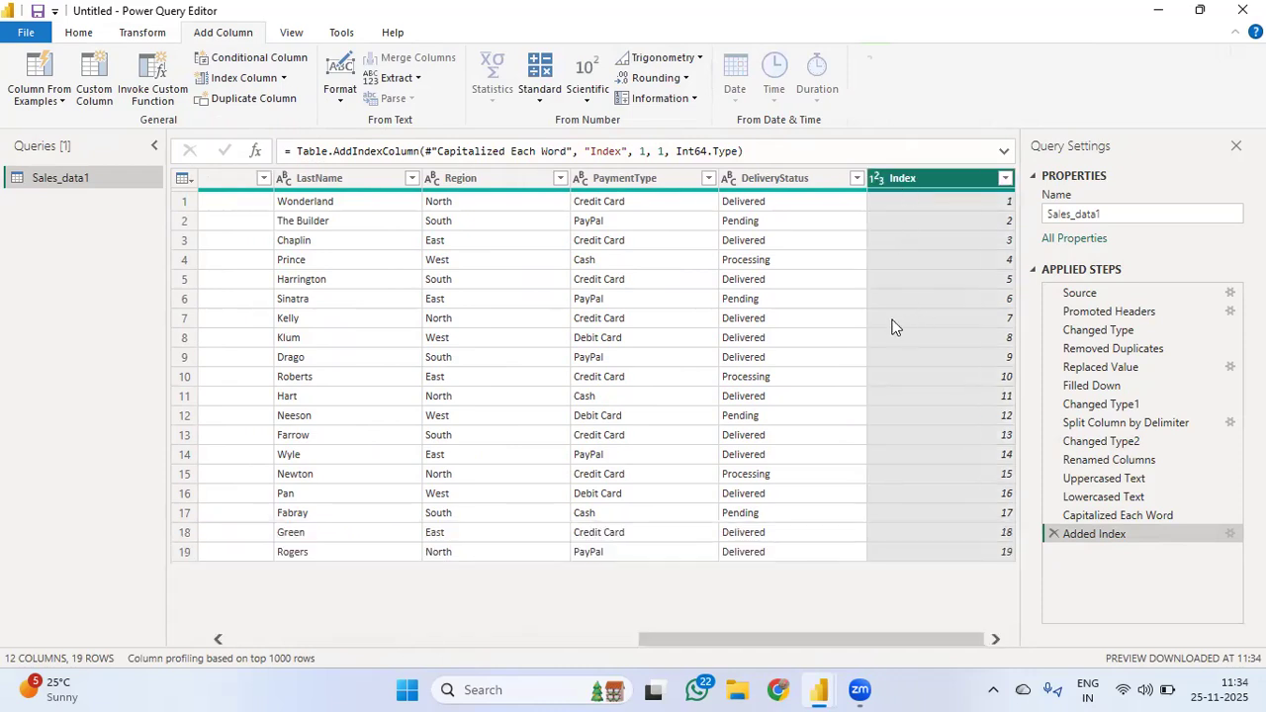
left_click(1053, 534)
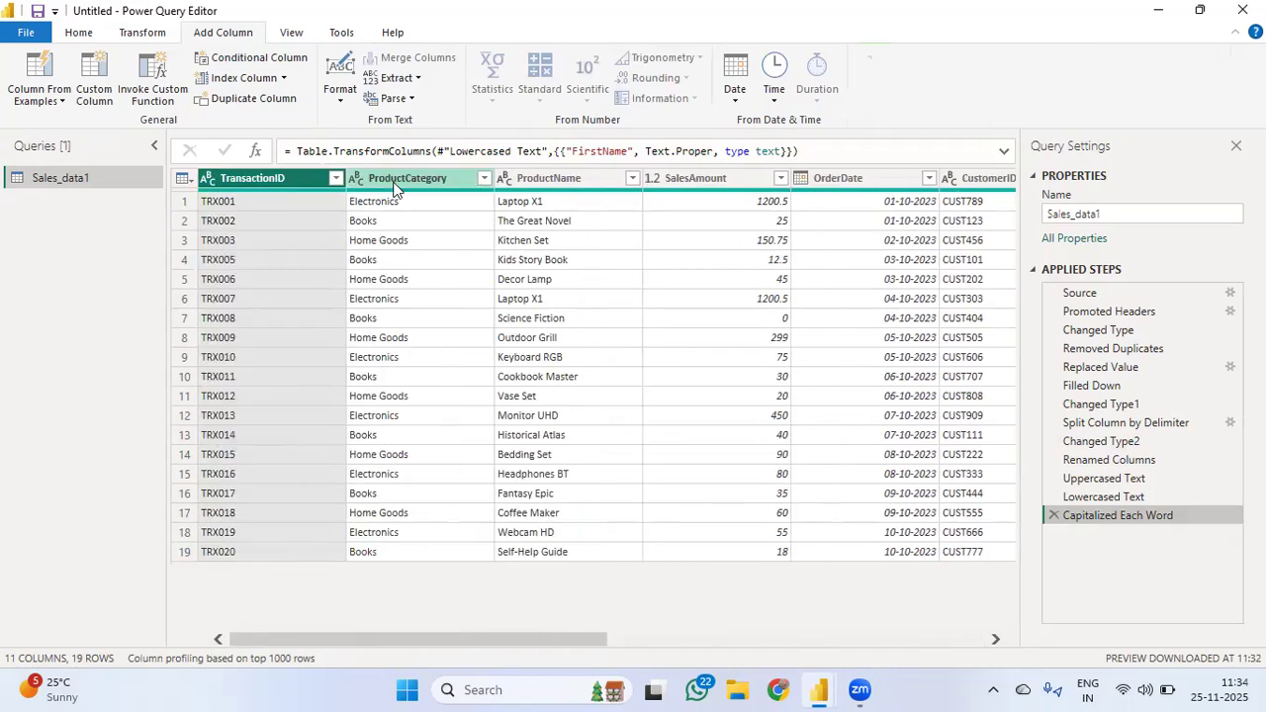
Duplicate the ProductCategory column and select the copy at the end of the table.
left_click(394, 188)
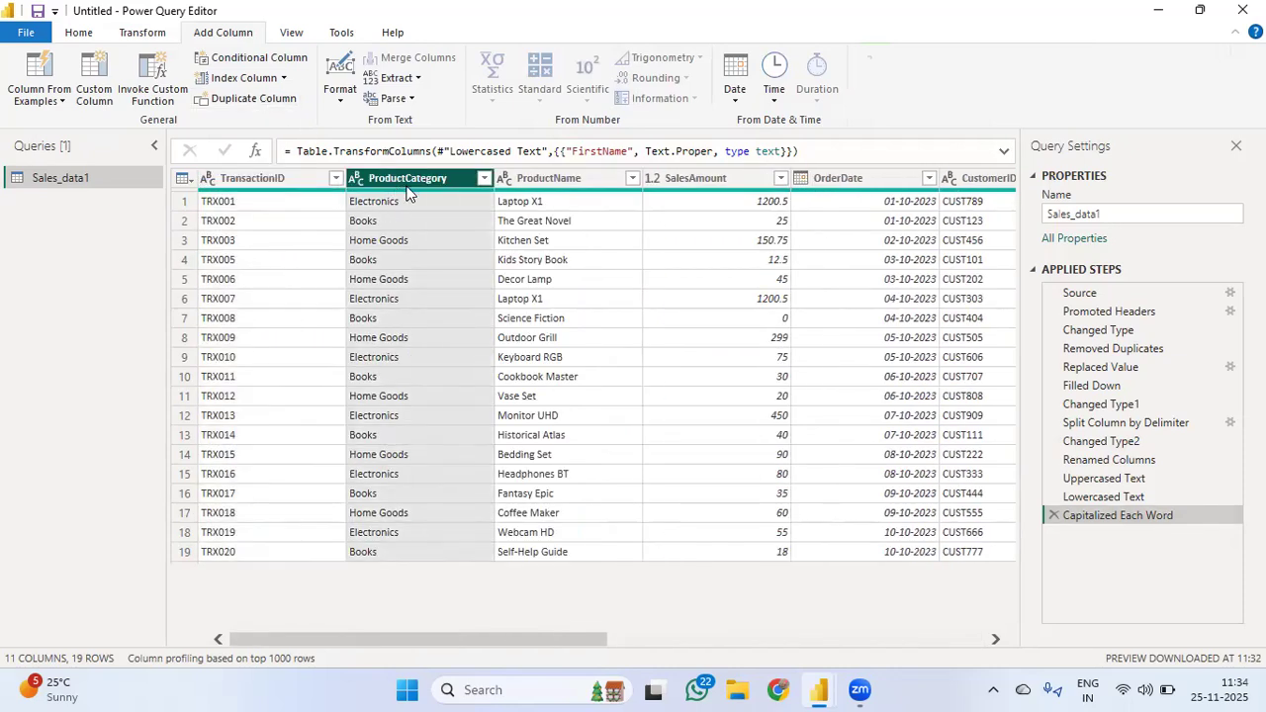
left_click(248, 100)
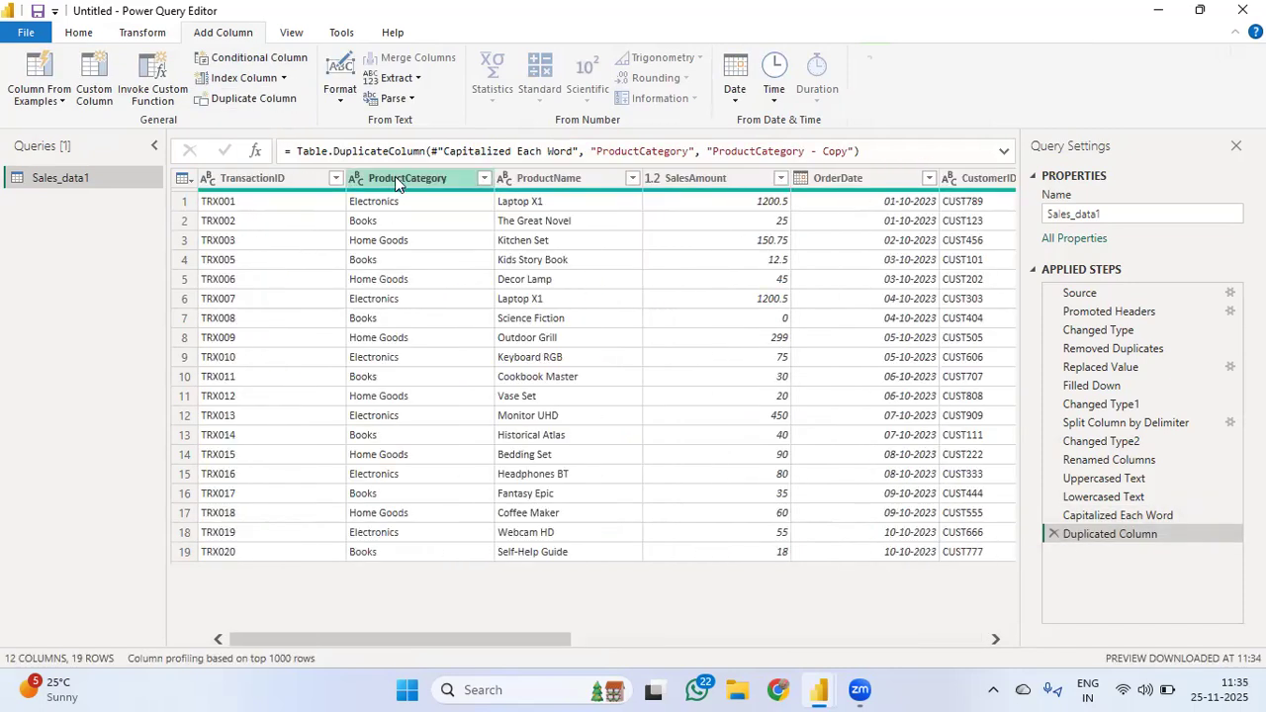
left_click(395, 179)
scroll(697, 357, "right", 10)
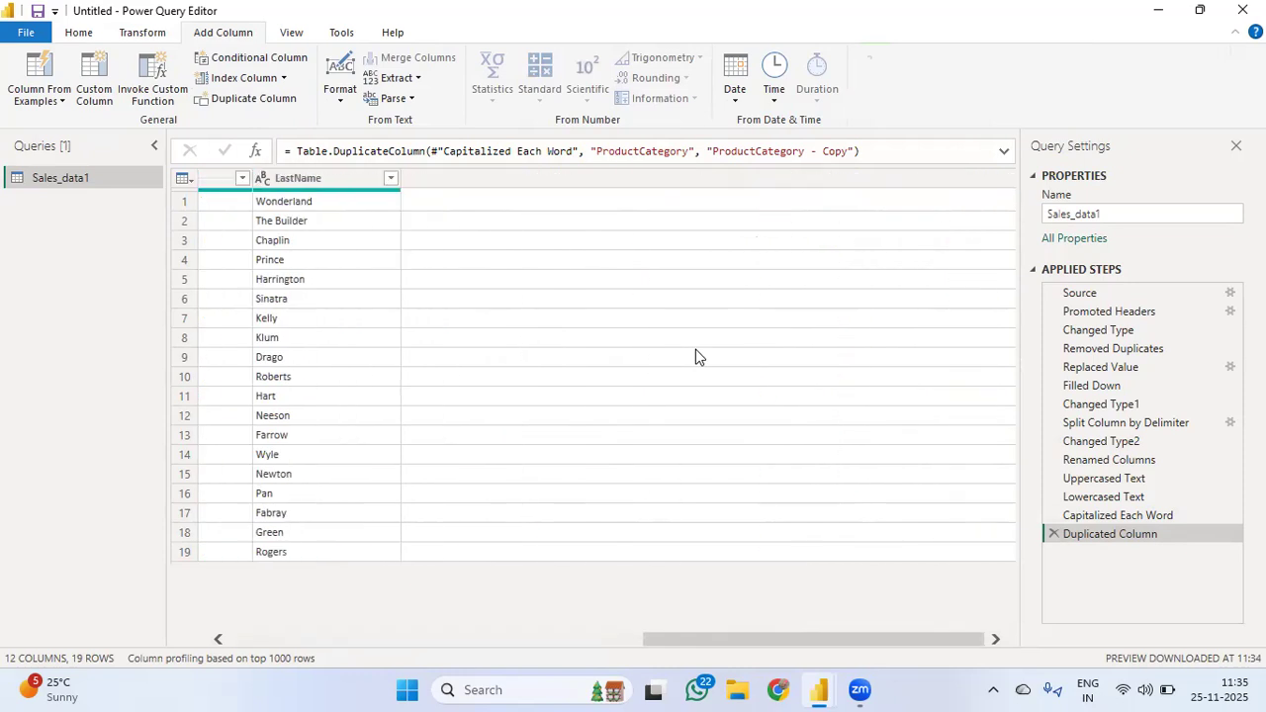
left_click(901, 178)
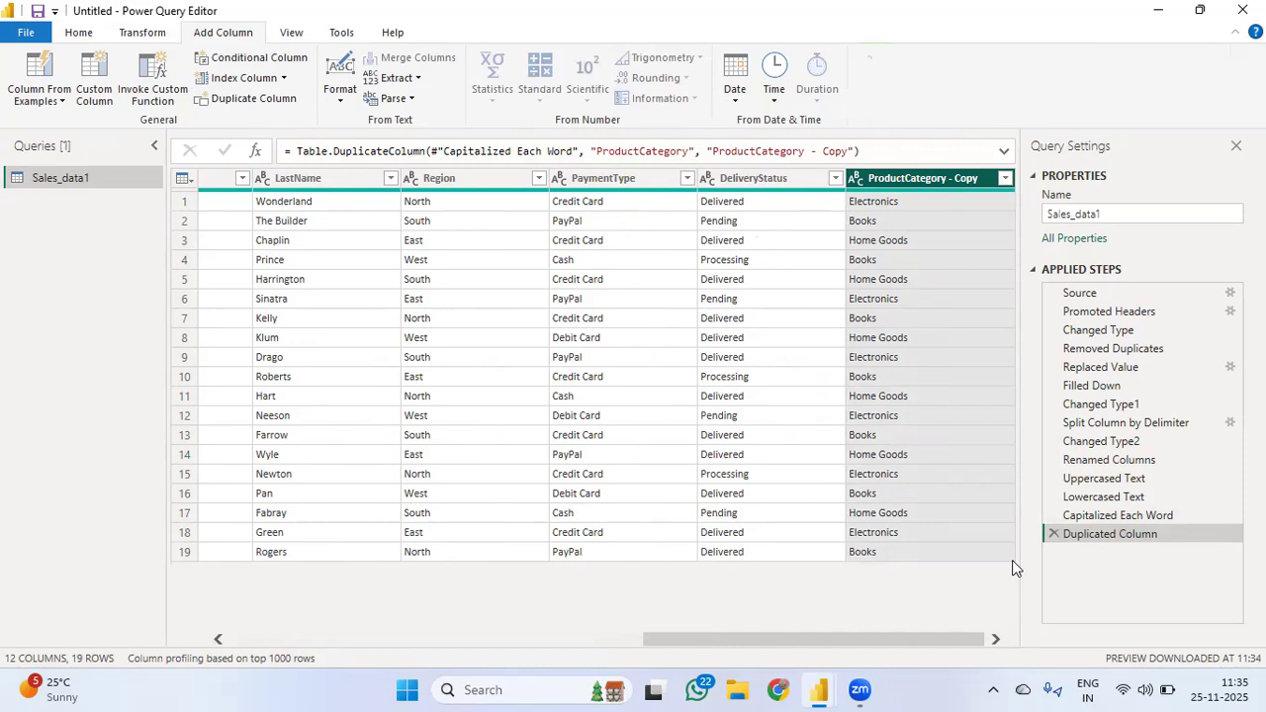
Delete the applied step that duplicated the ProductCategory column.
left_click(1053, 534)
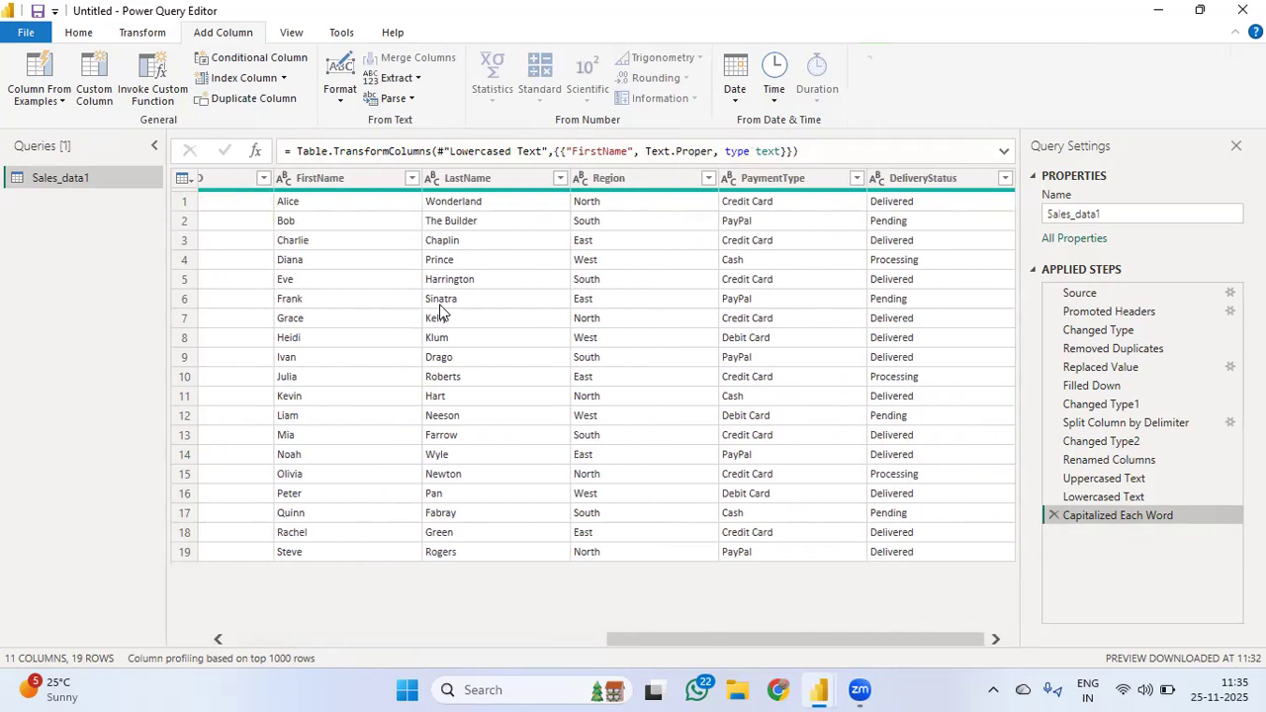
Add a new column with the Region values in uppercase, compare it with Region and delete its applied step.
left_click(340, 91)
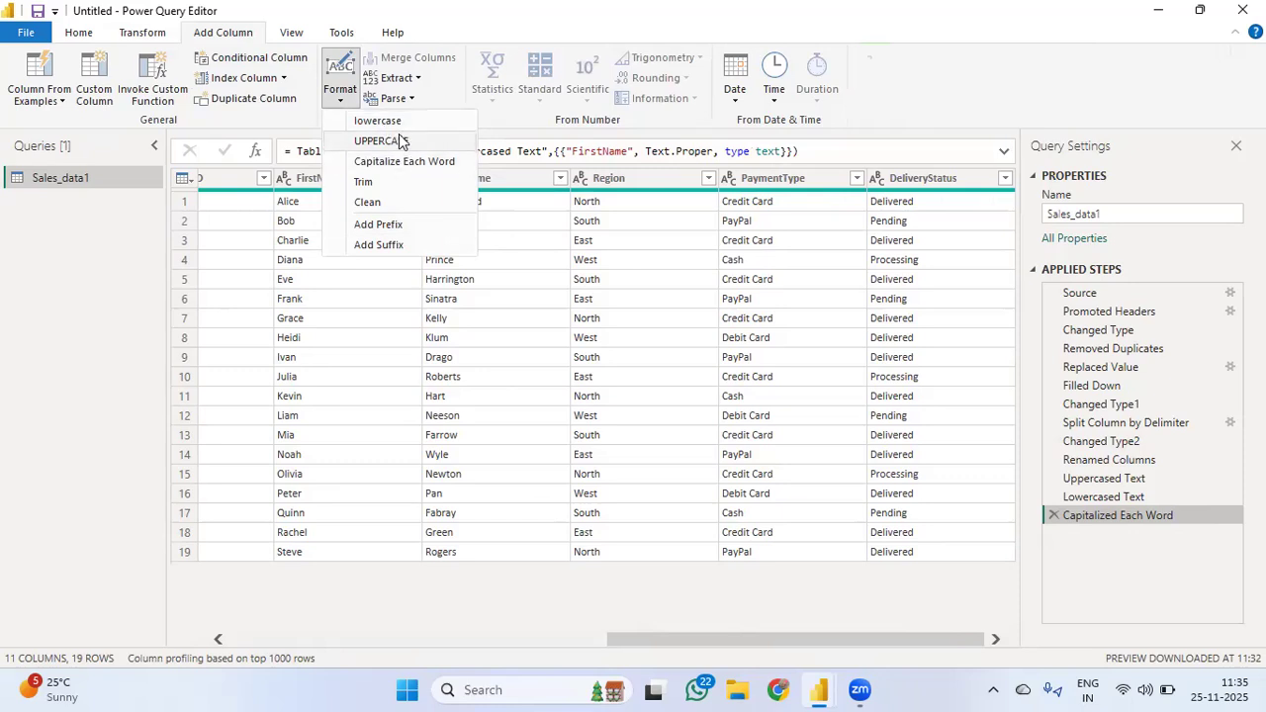
left_click(618, 190)
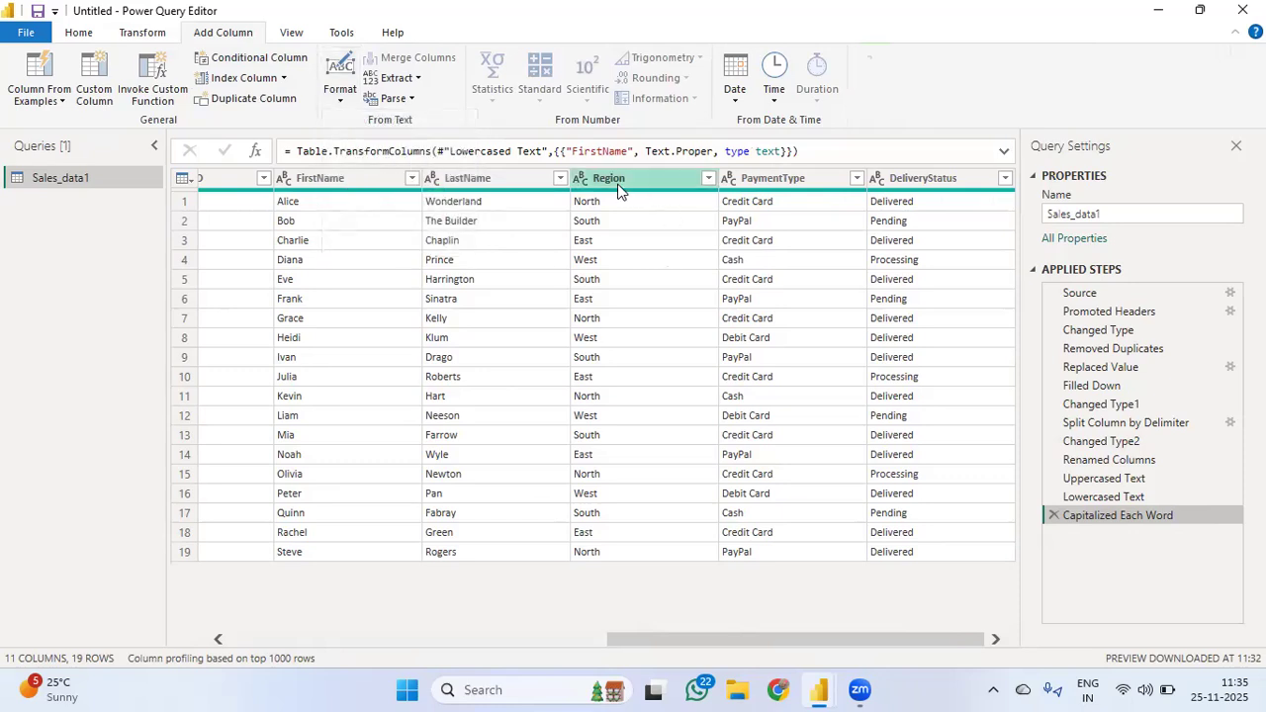
left_click(619, 190)
left_click(339, 99)
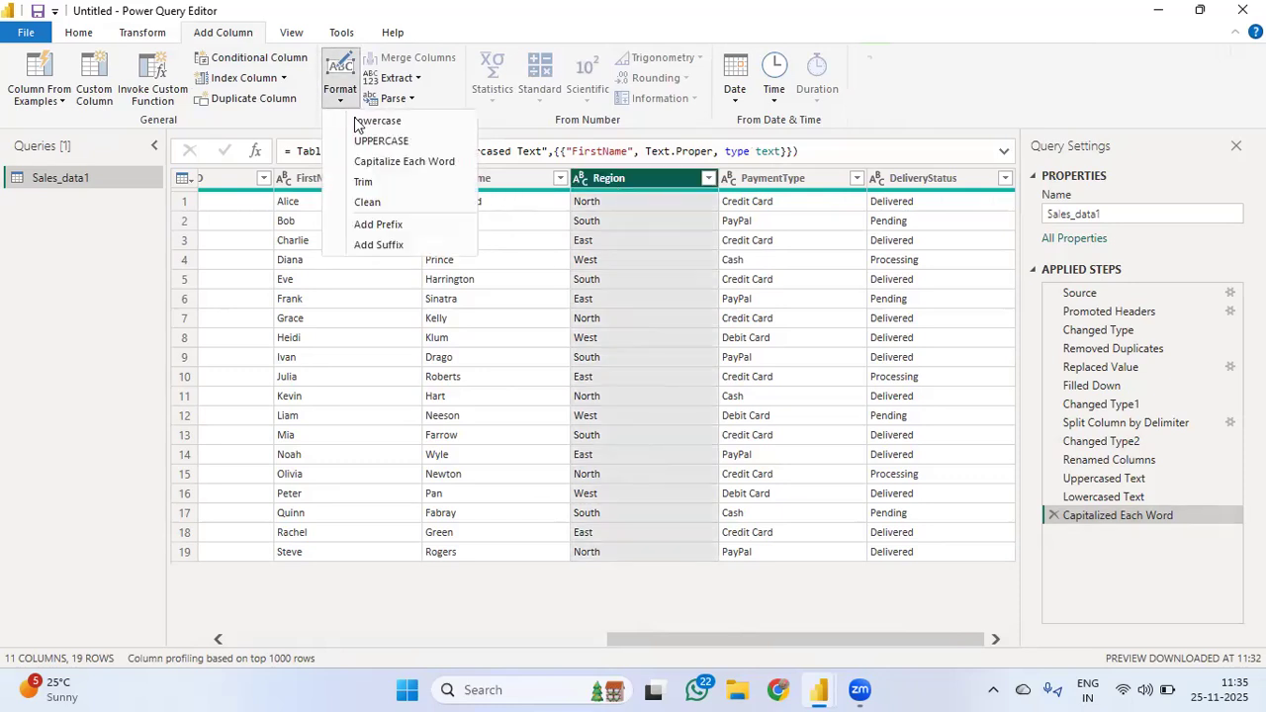
left_click(382, 145)
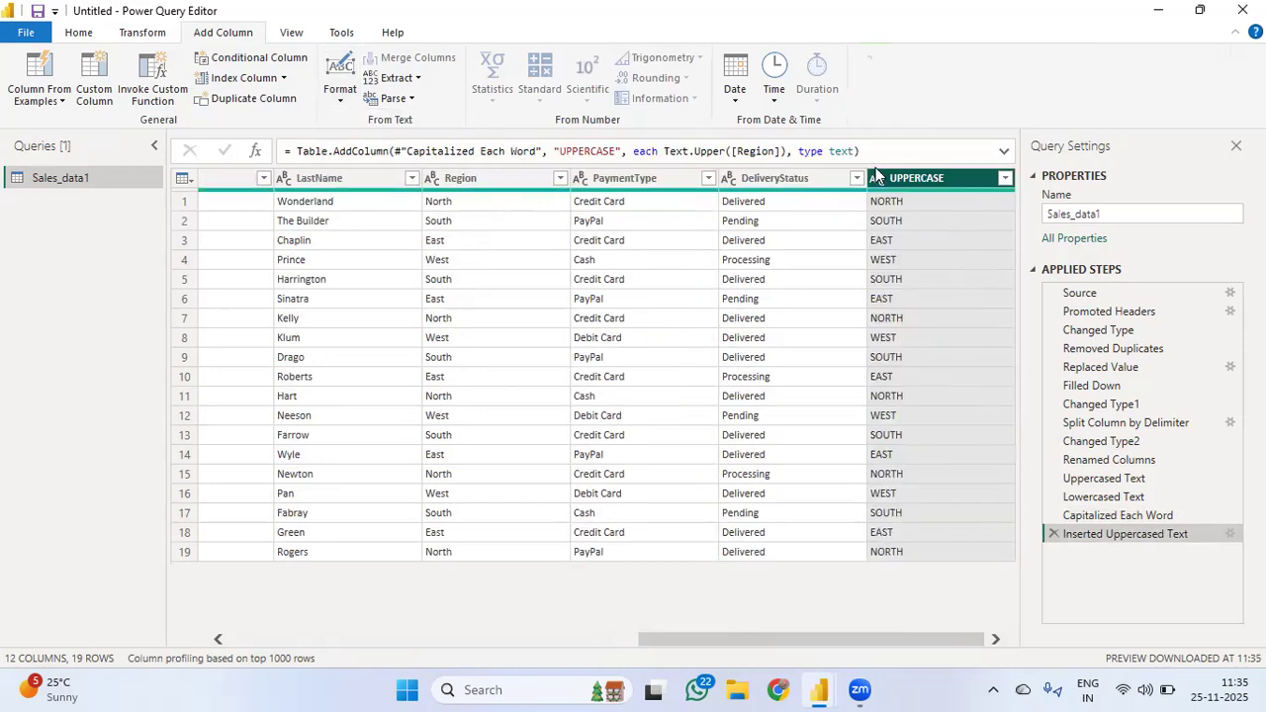
left_click(477, 180)
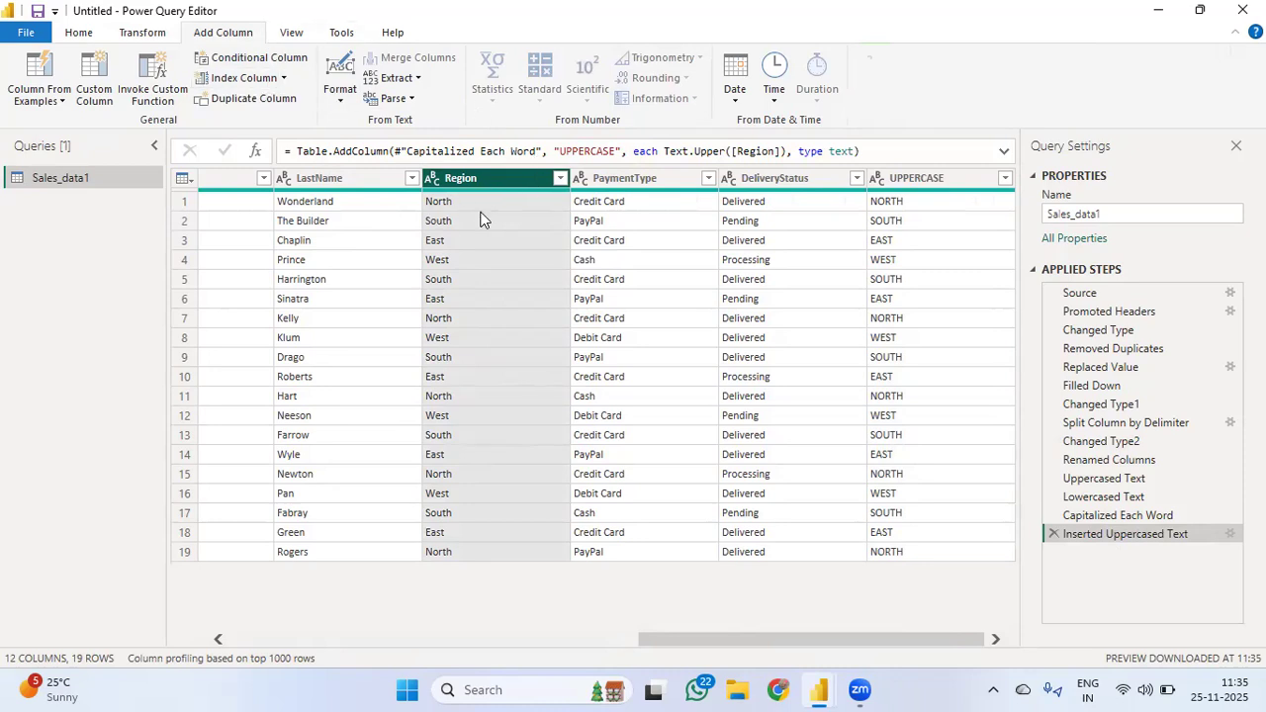
left_click(967, 189)
left_click(1051, 533)
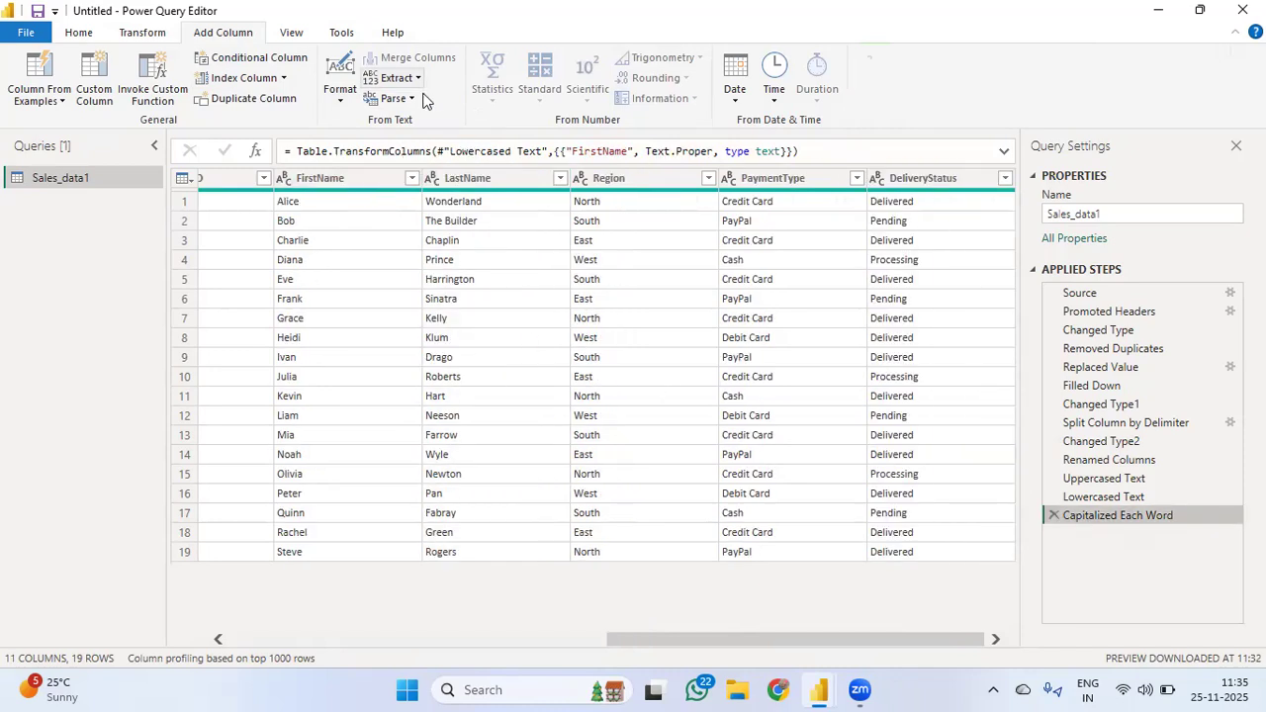
Look through the text extraction options and the table's columns for a text column suited to extraction.
left_click(395, 77)
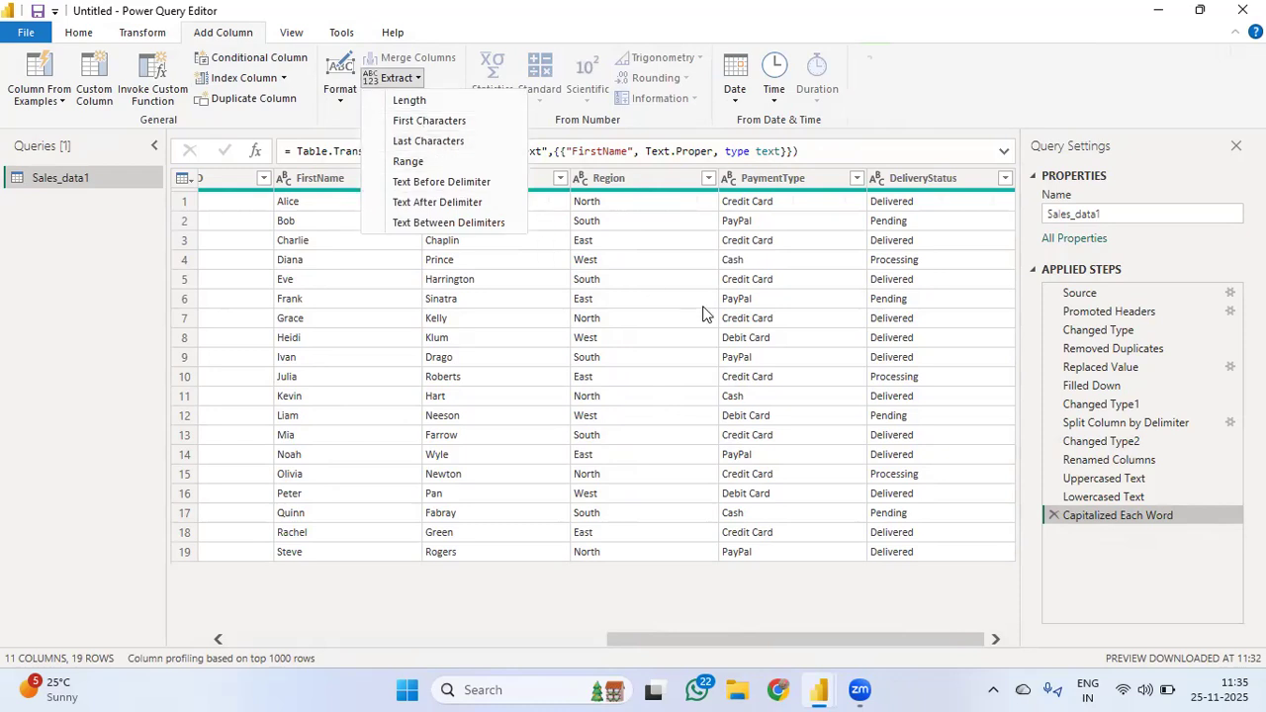
scroll(705, 312, "left", 5)
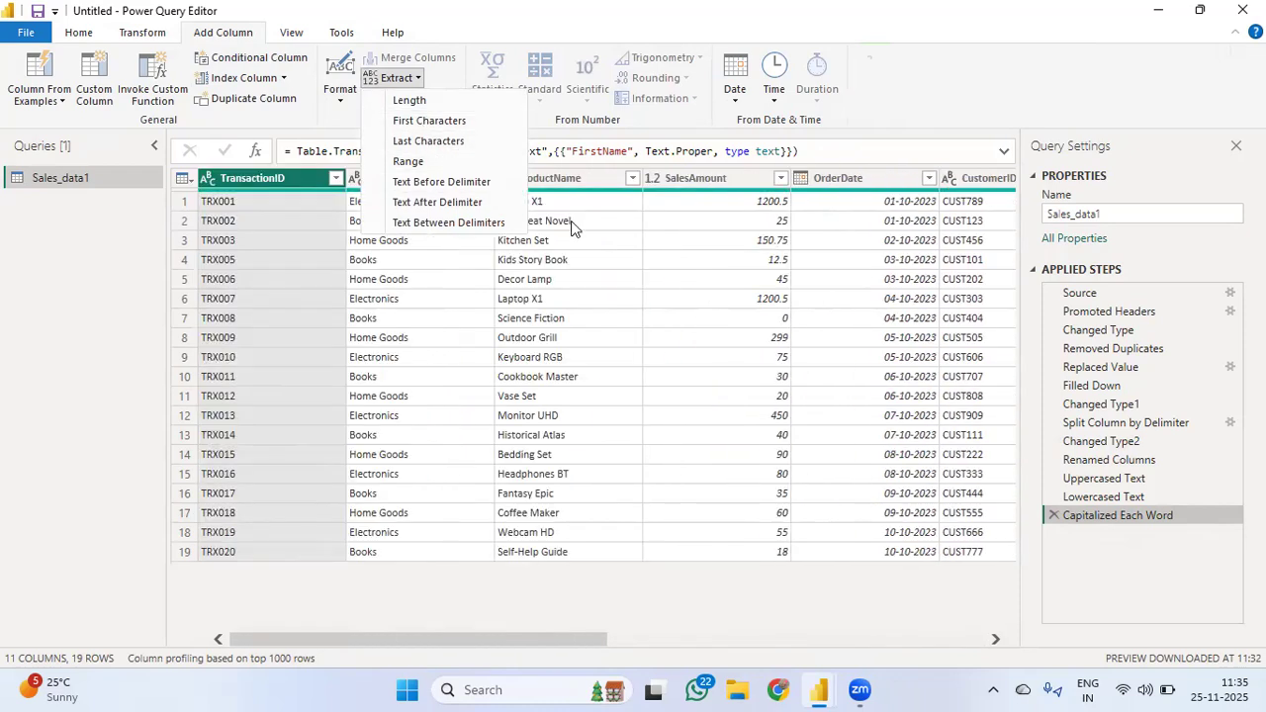
scroll(868, 248, "right", 5)
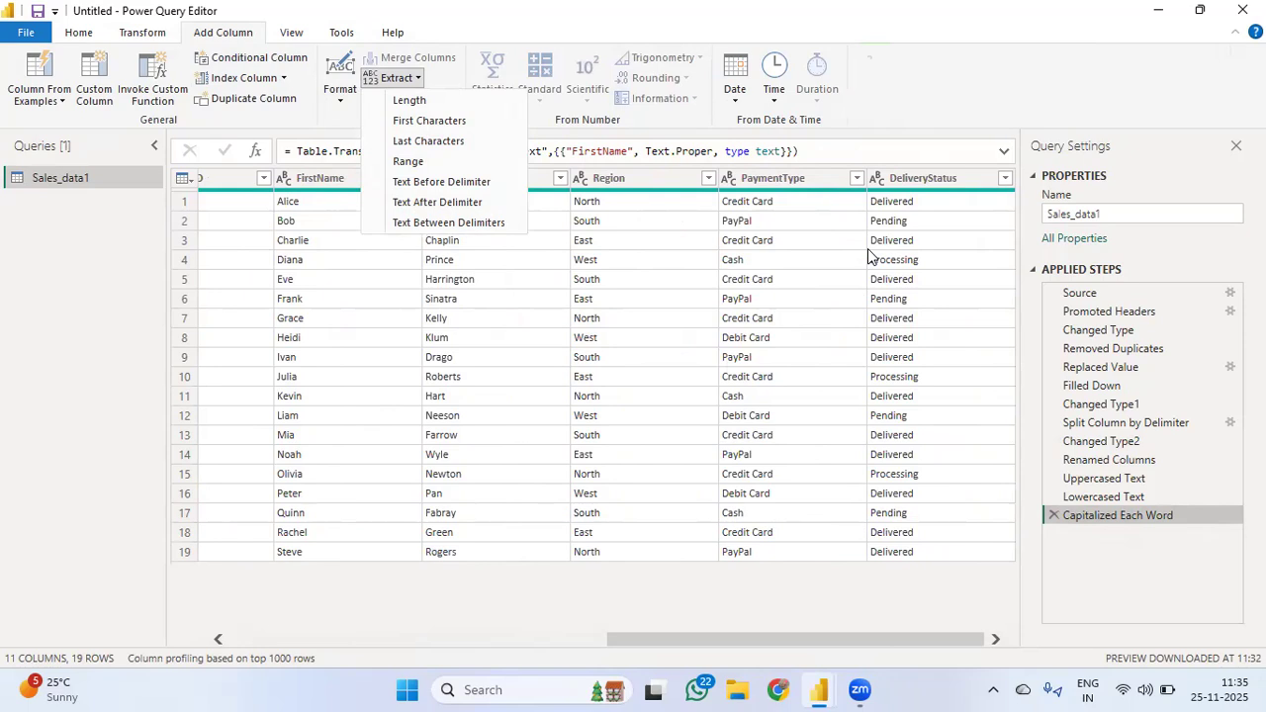
scroll(868, 255, "left", 3)
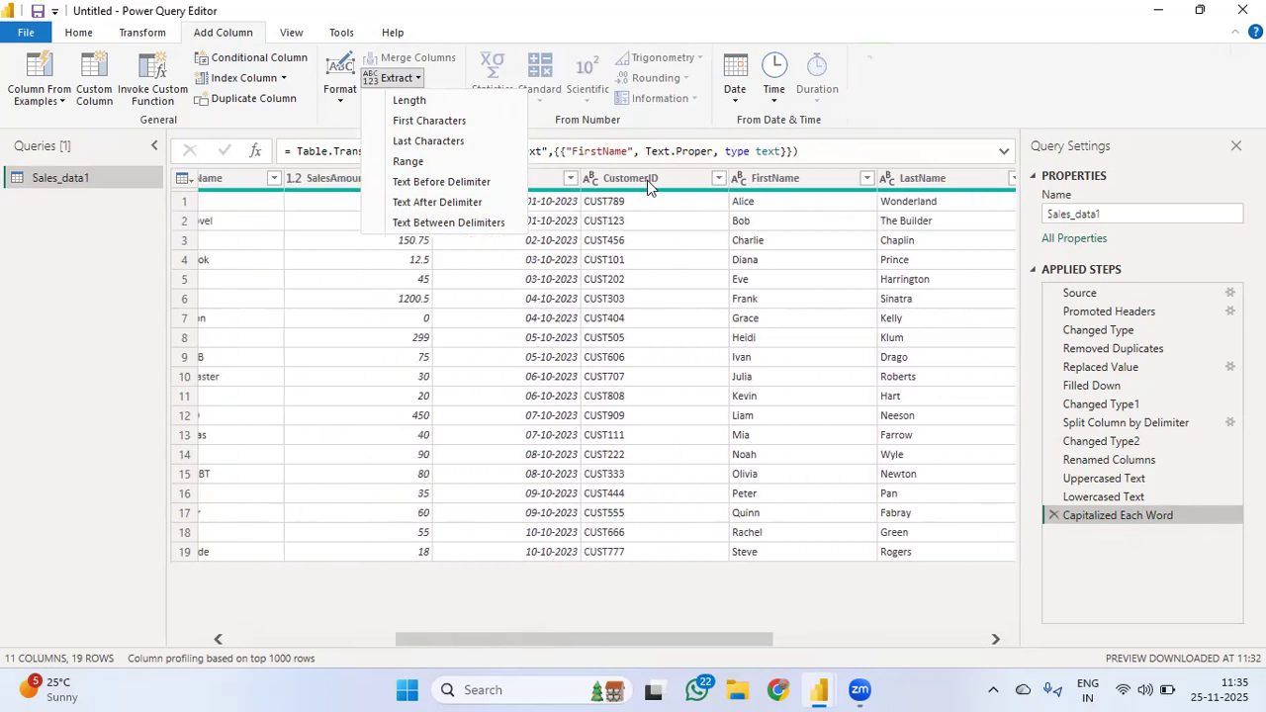
left_click(647, 180)
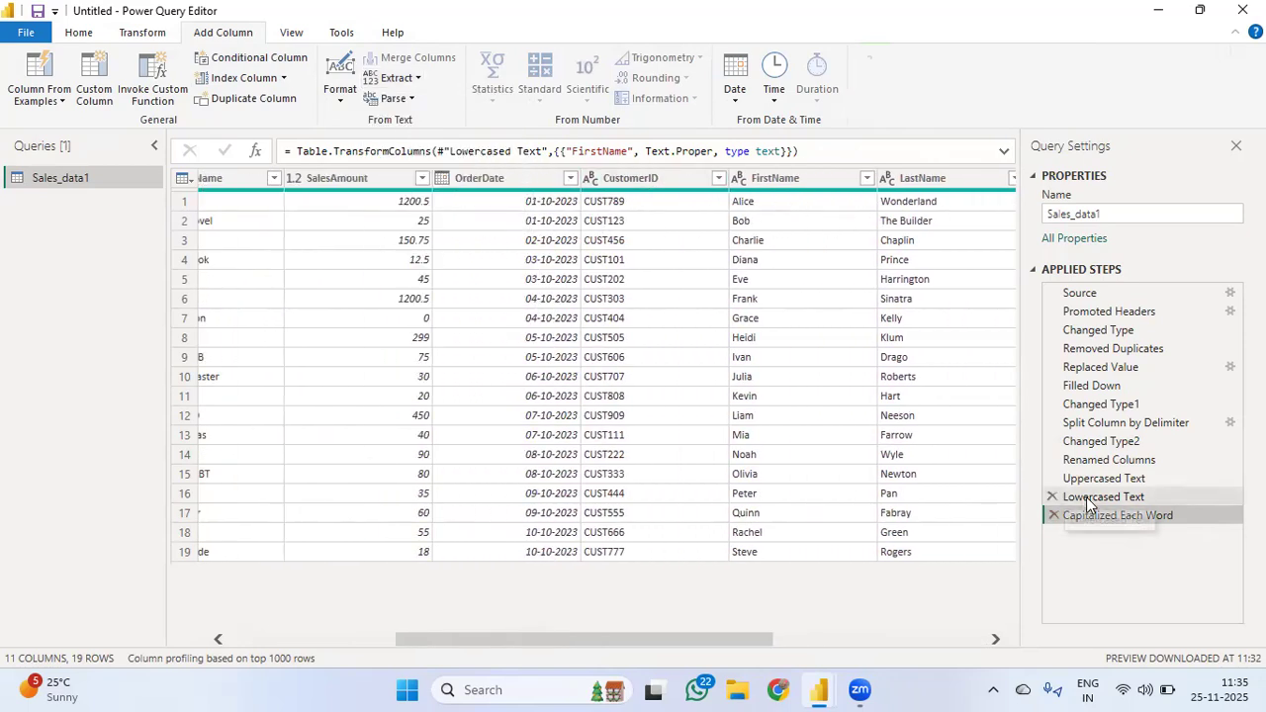
scroll(732, 386, "left", 2)
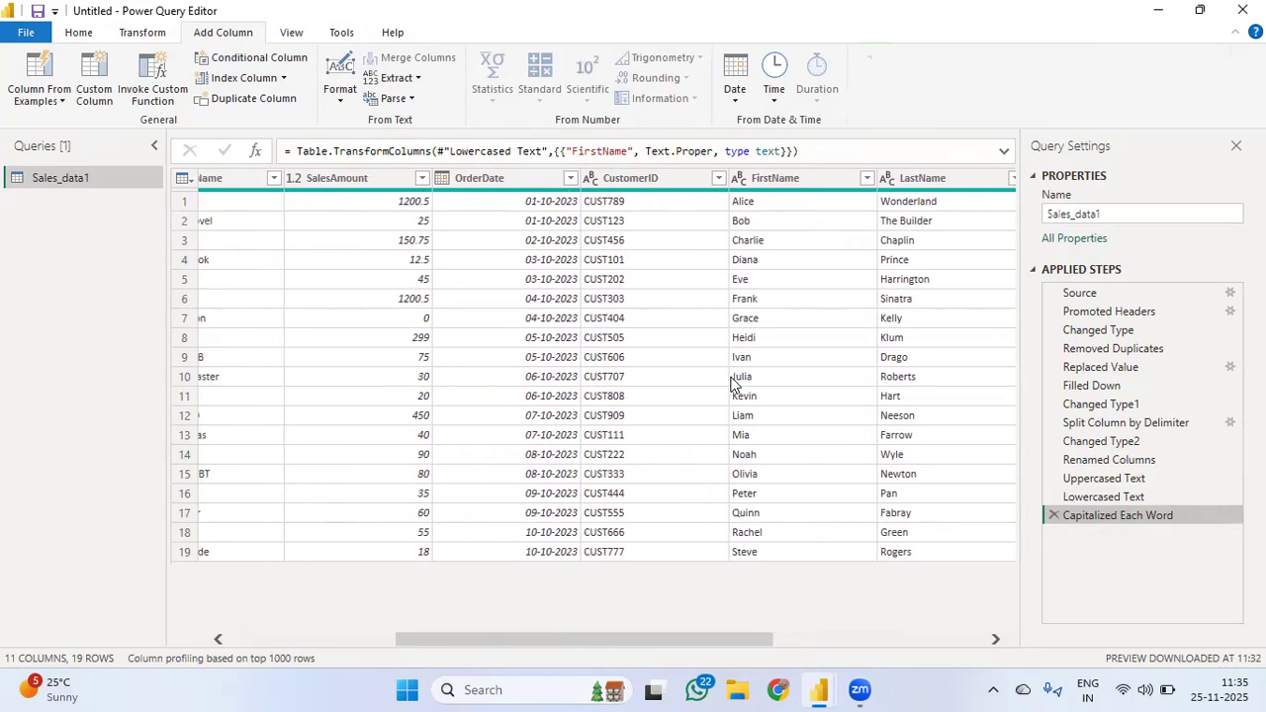
left_click(638, 178)
scroll(619, 226, "left", 5)
scroll(613, 230, "right", 5)
scroll(613, 230, "left", 5)
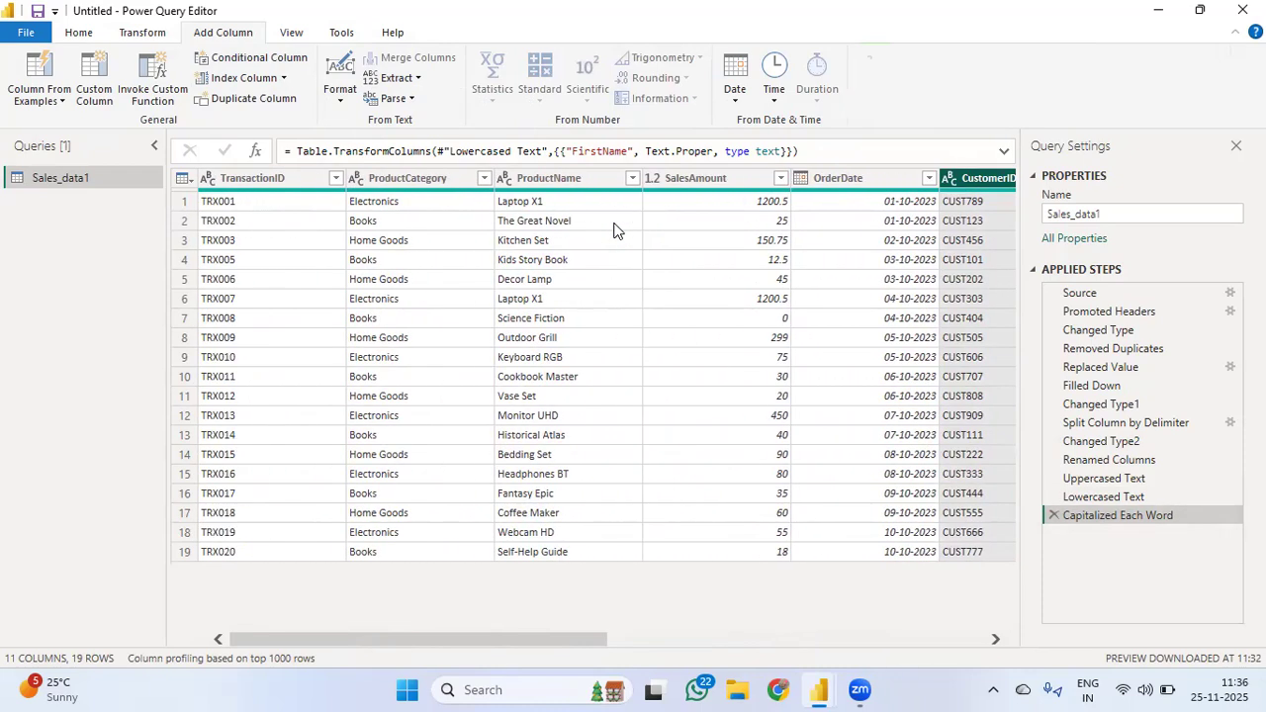
scroll(613, 229, "right", 5)
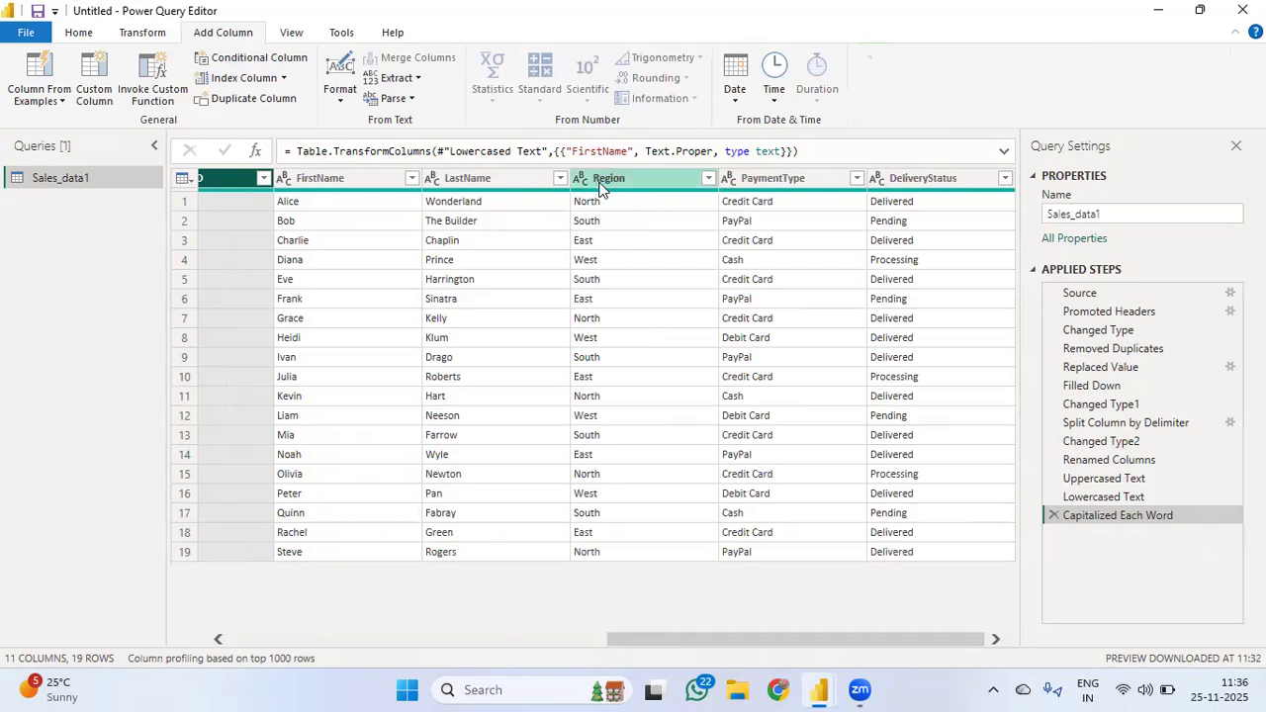
Add a column that extracts the text length of the PaymentType values.
left_click(747, 174)
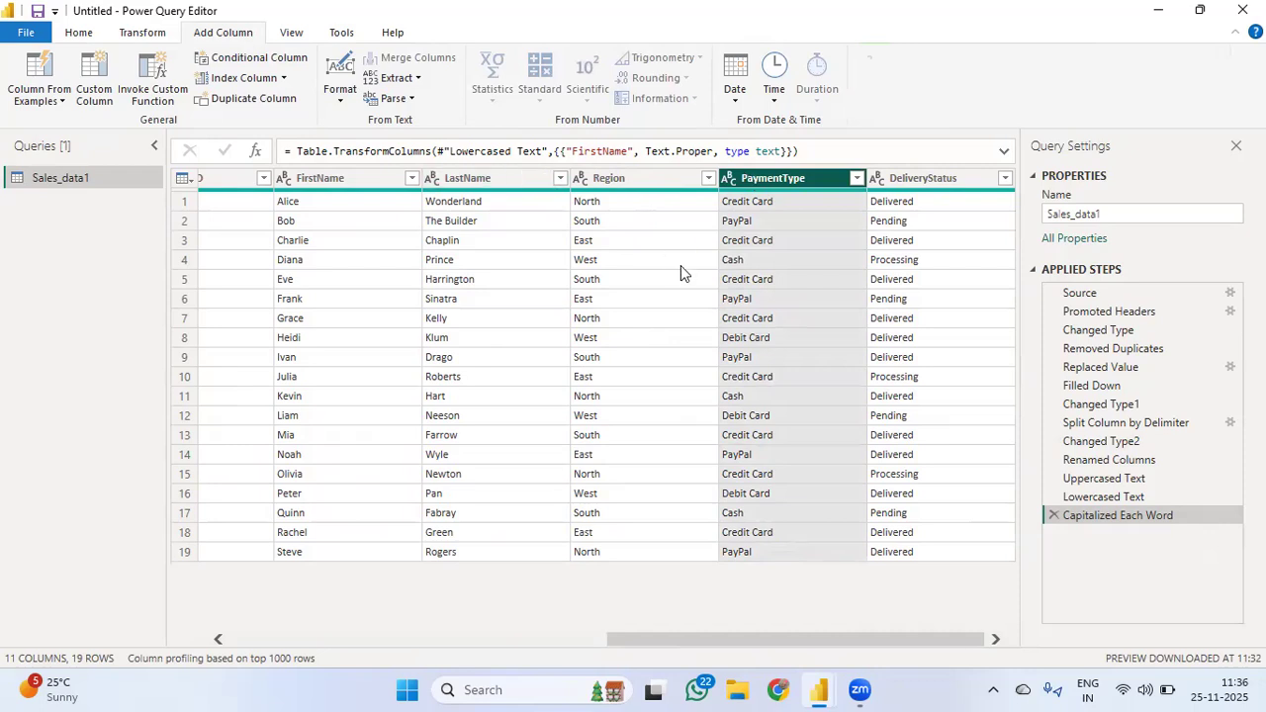
left_click(341, 101)
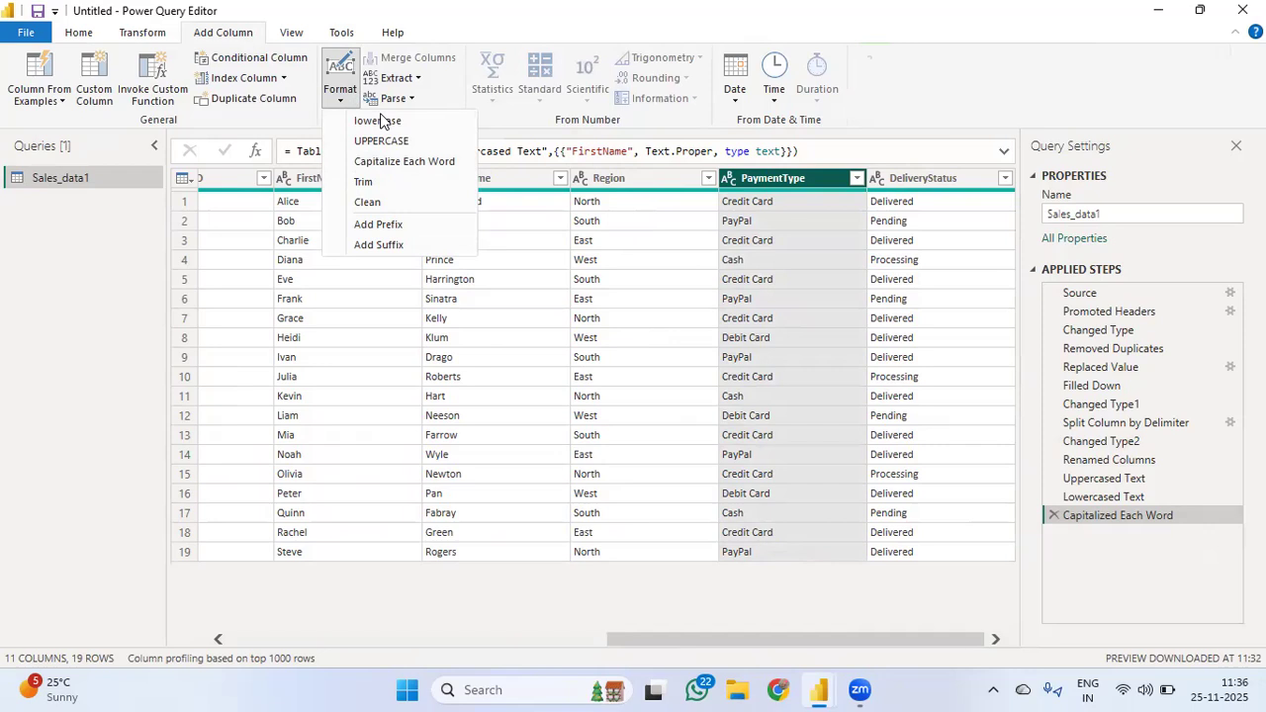
left_click(396, 78)
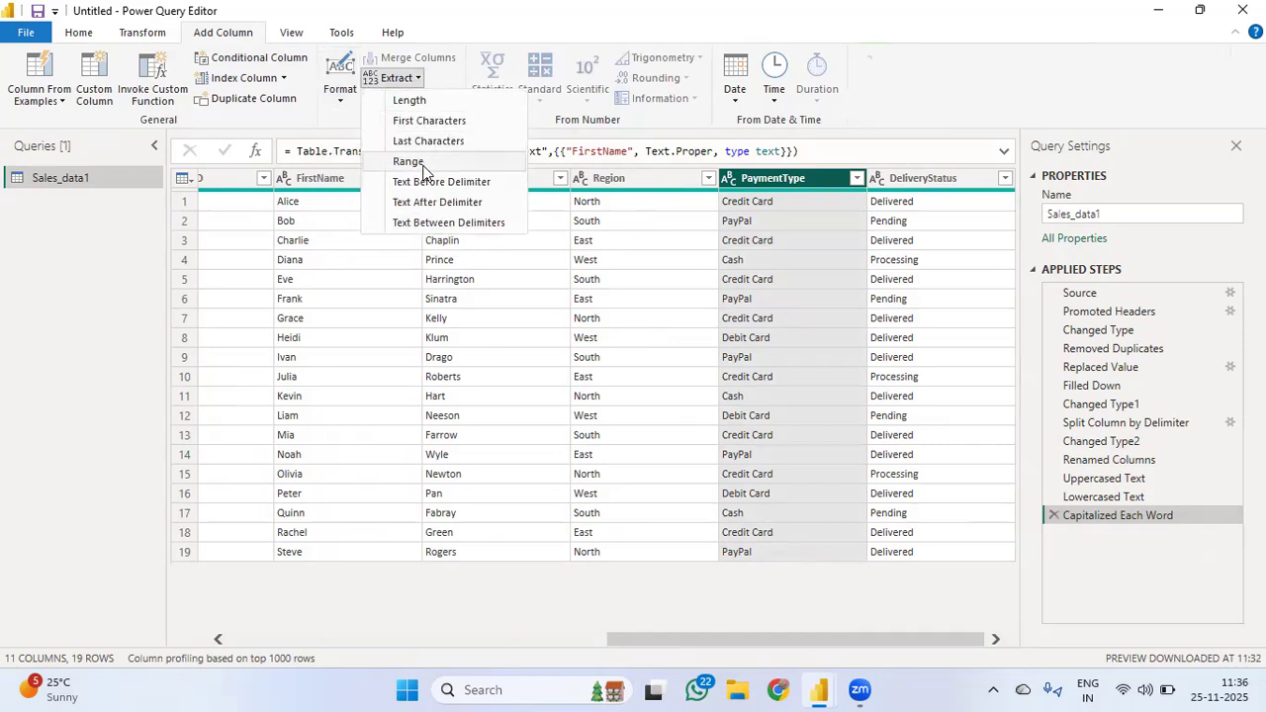
left_click(415, 101)
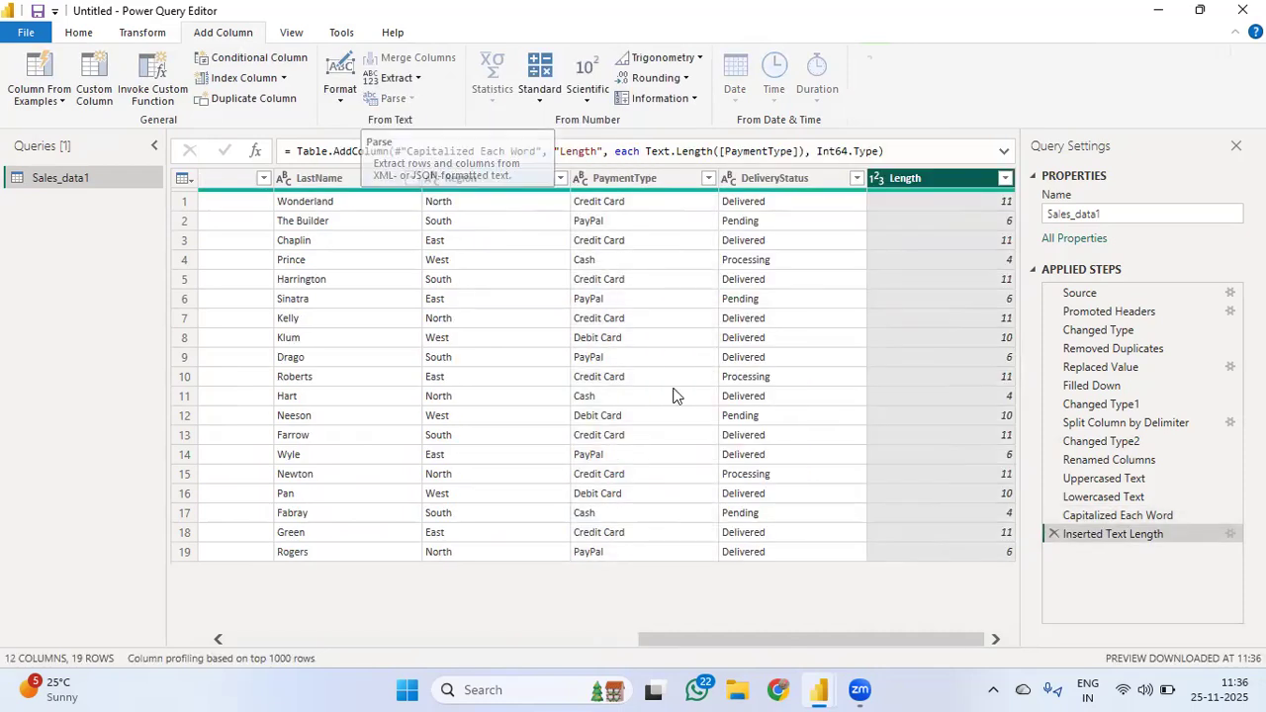
Inspect the DeliveryStatus and Length values in the first two rows and delete the Inserted Text Length step.
left_click(755, 199)
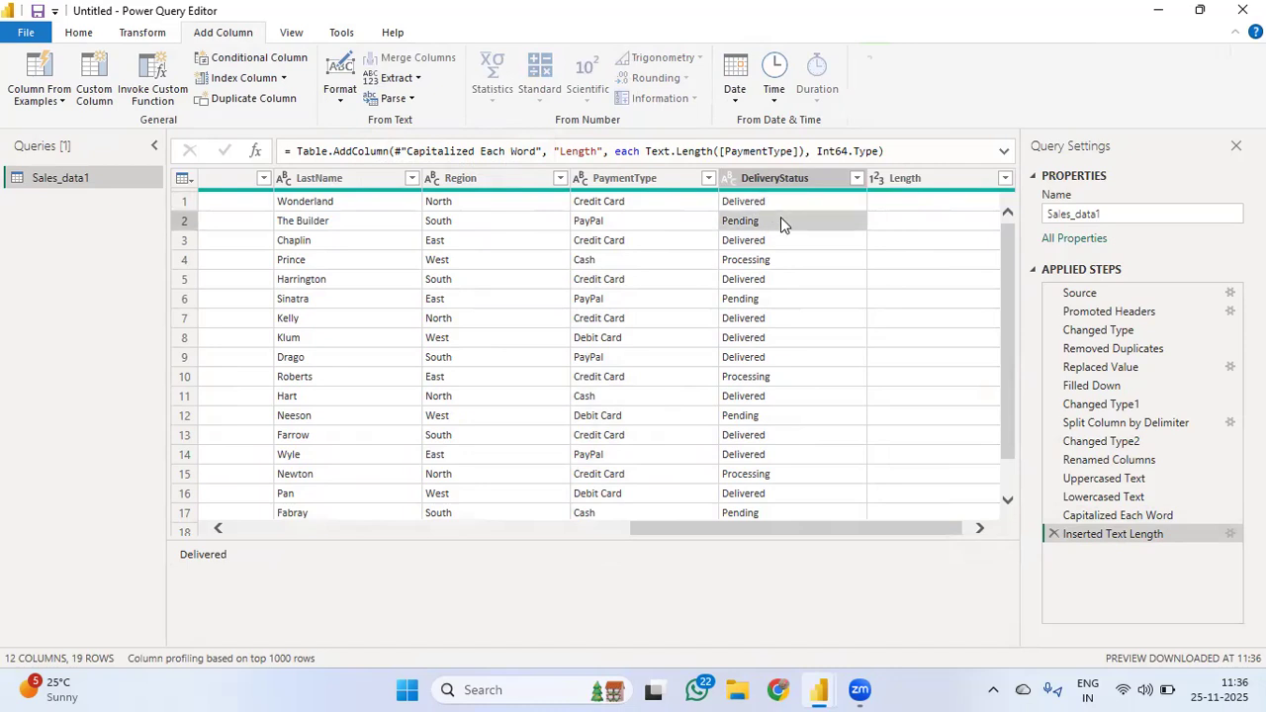
left_click(763, 202)
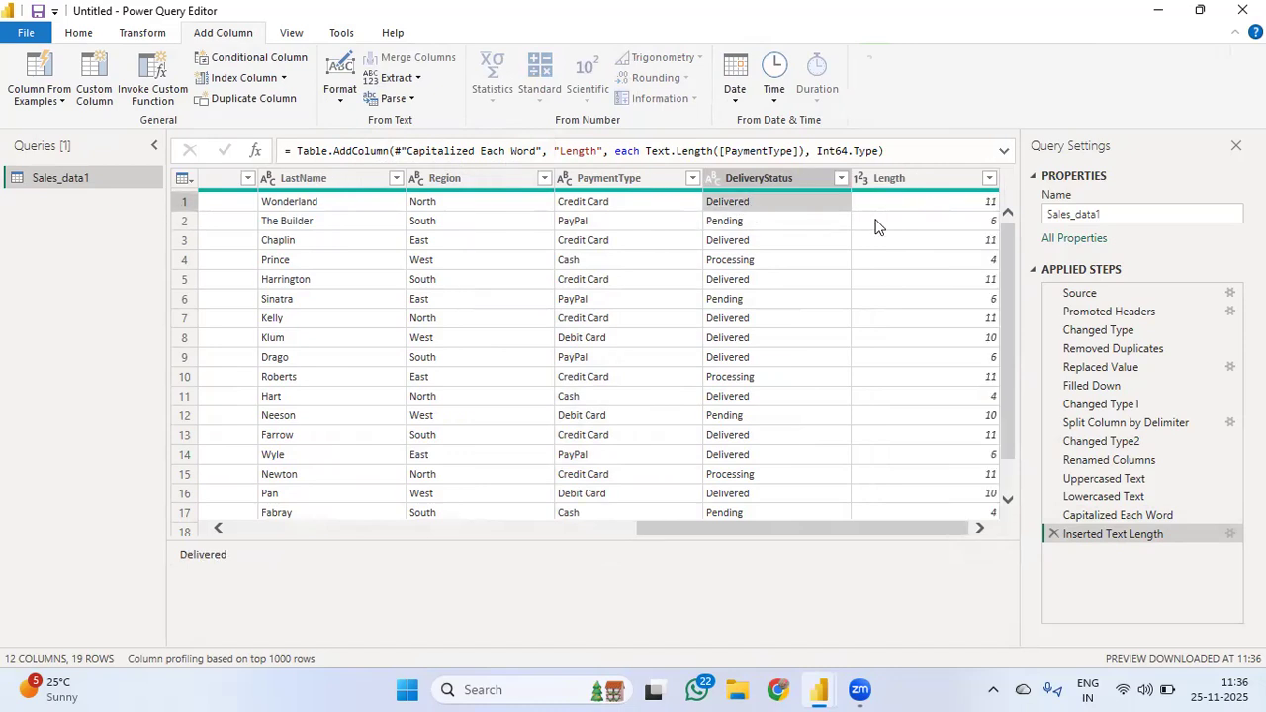
left_click(942, 204)
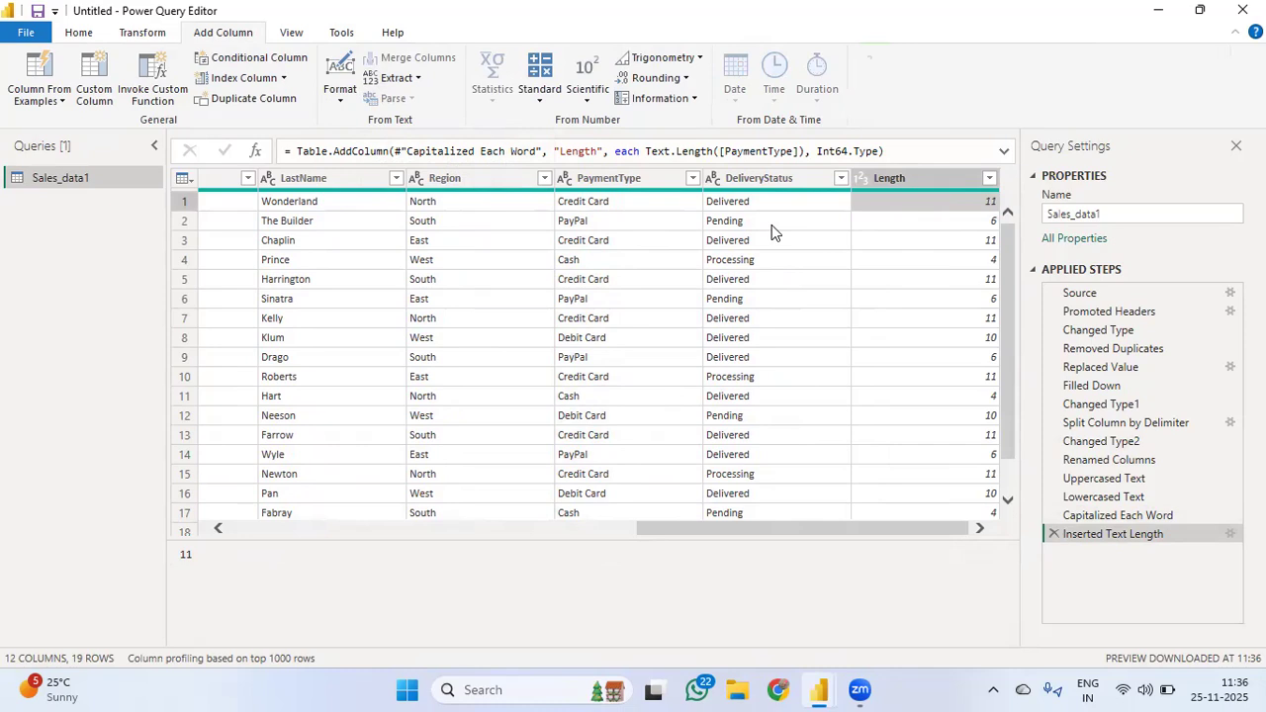
left_click(772, 225)
left_click(956, 214)
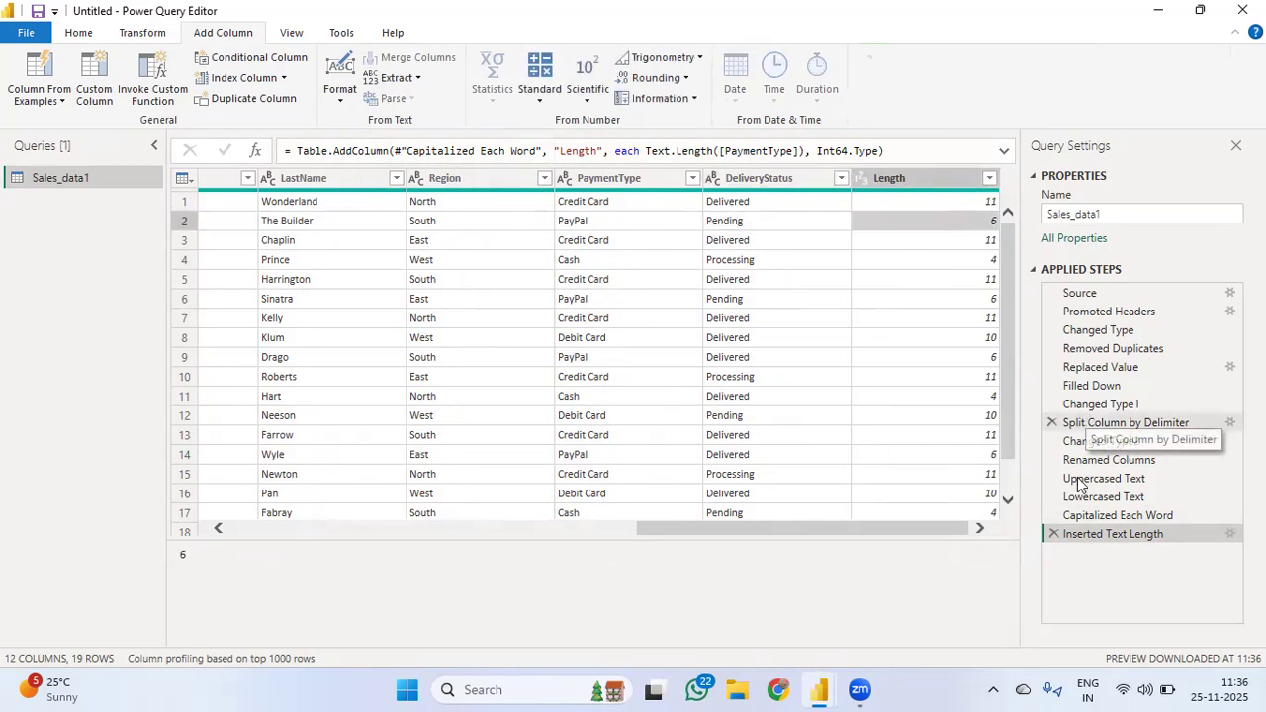
left_click(1054, 534)
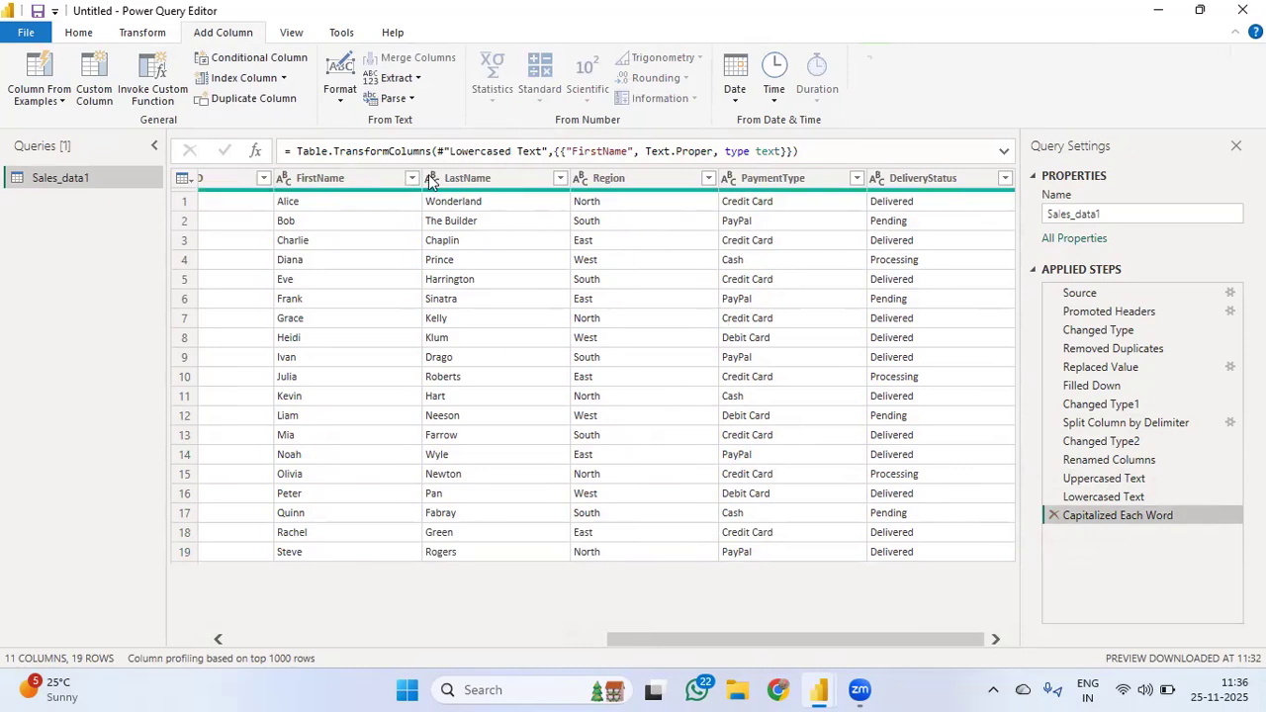
Add a column extracting the first 3 characters of TransactionID and delete its applied step.
left_click(396, 78)
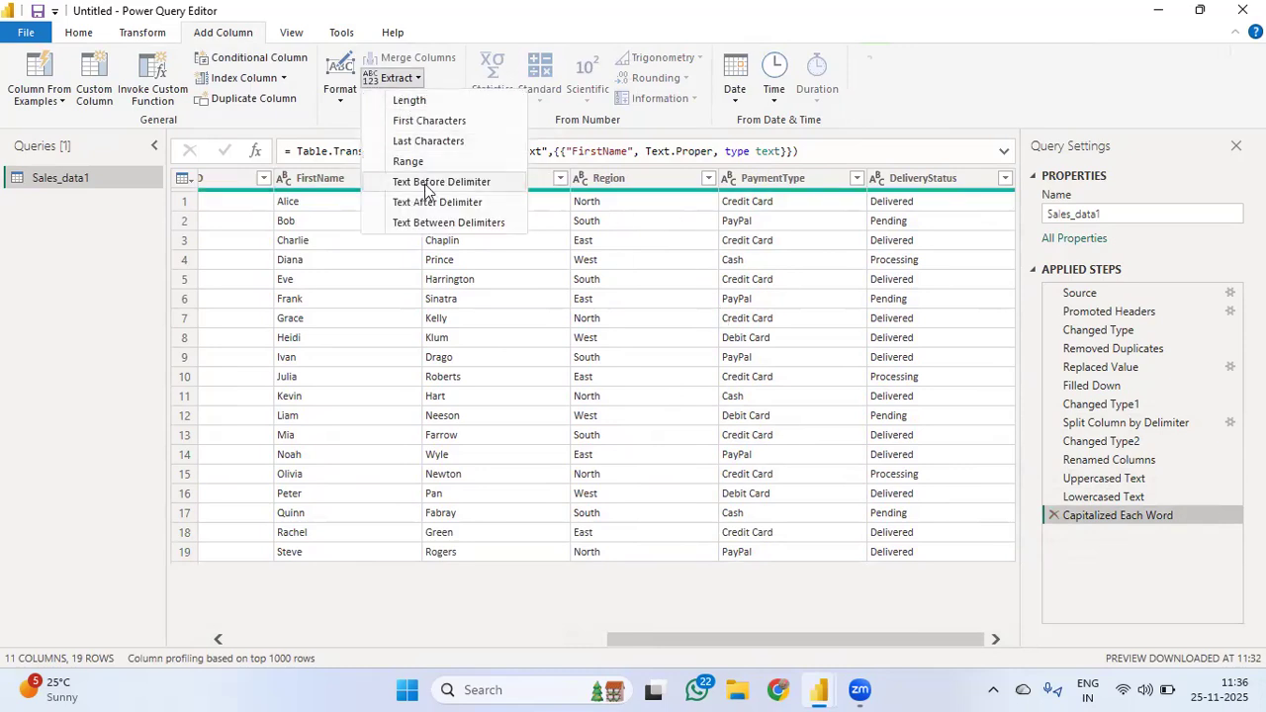
left_click(444, 121)
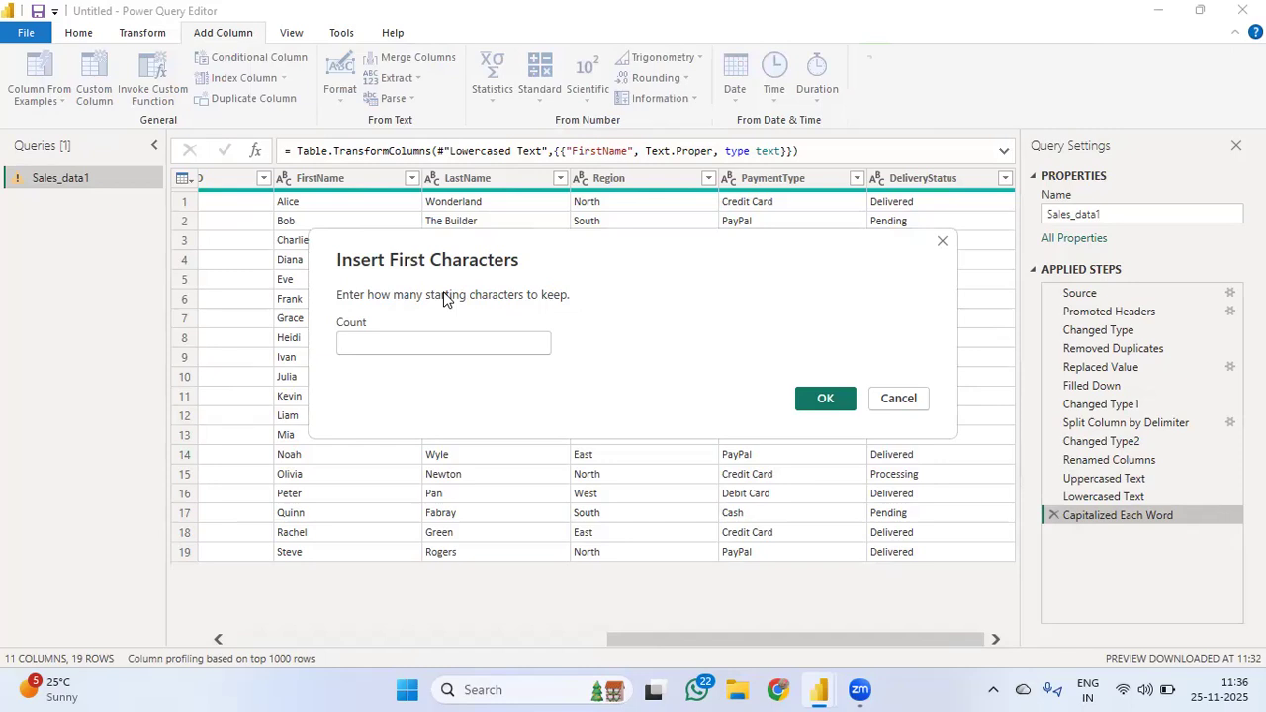
type("3")
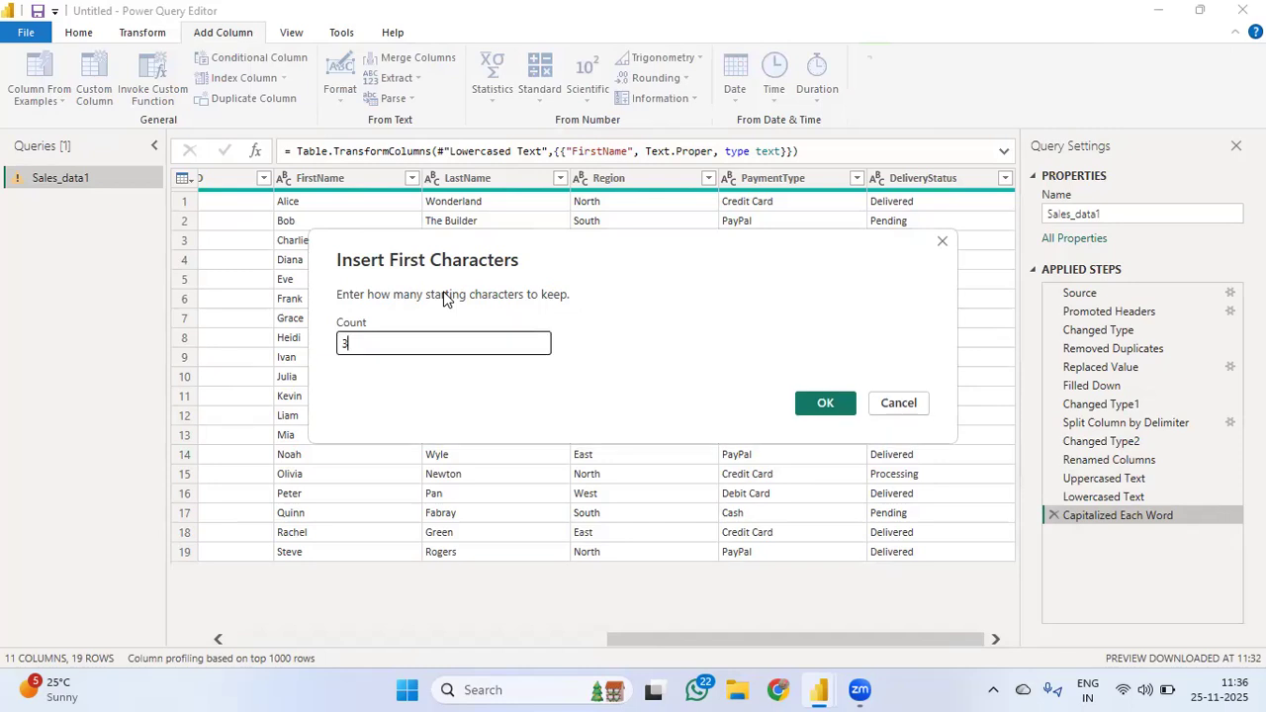
left_click(824, 400)
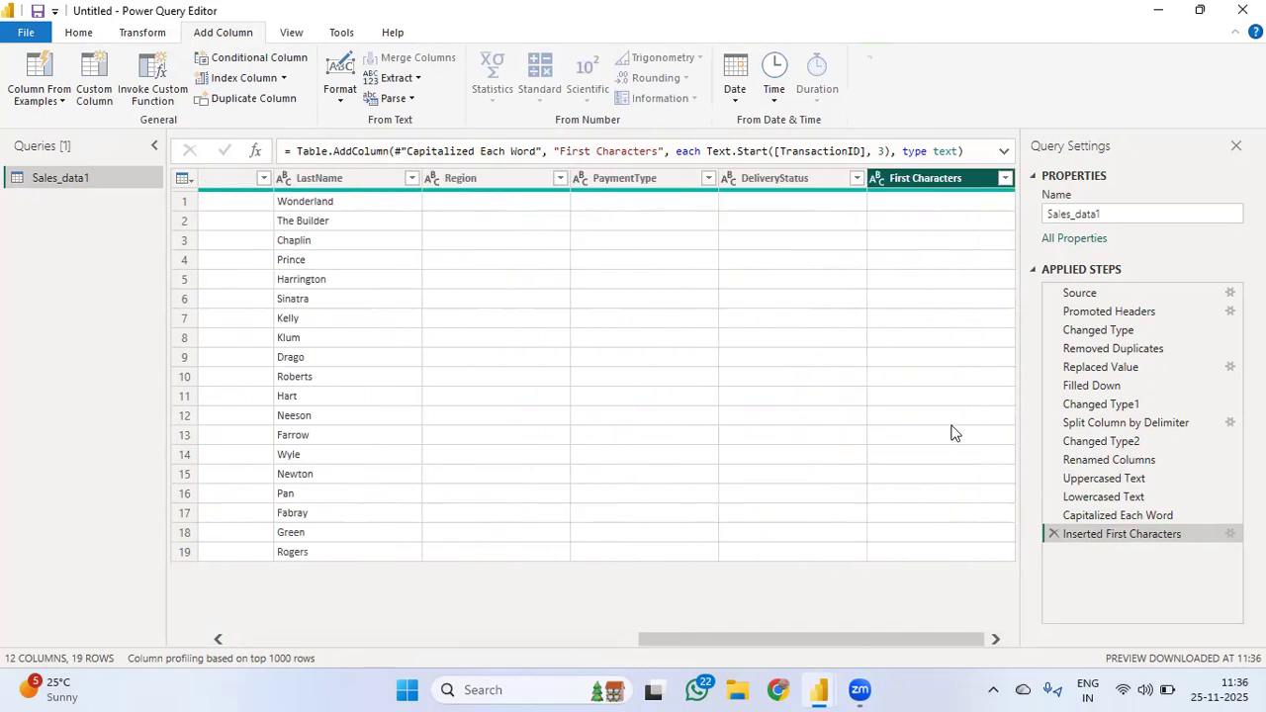
left_click(1054, 534)
left_click(411, 99)
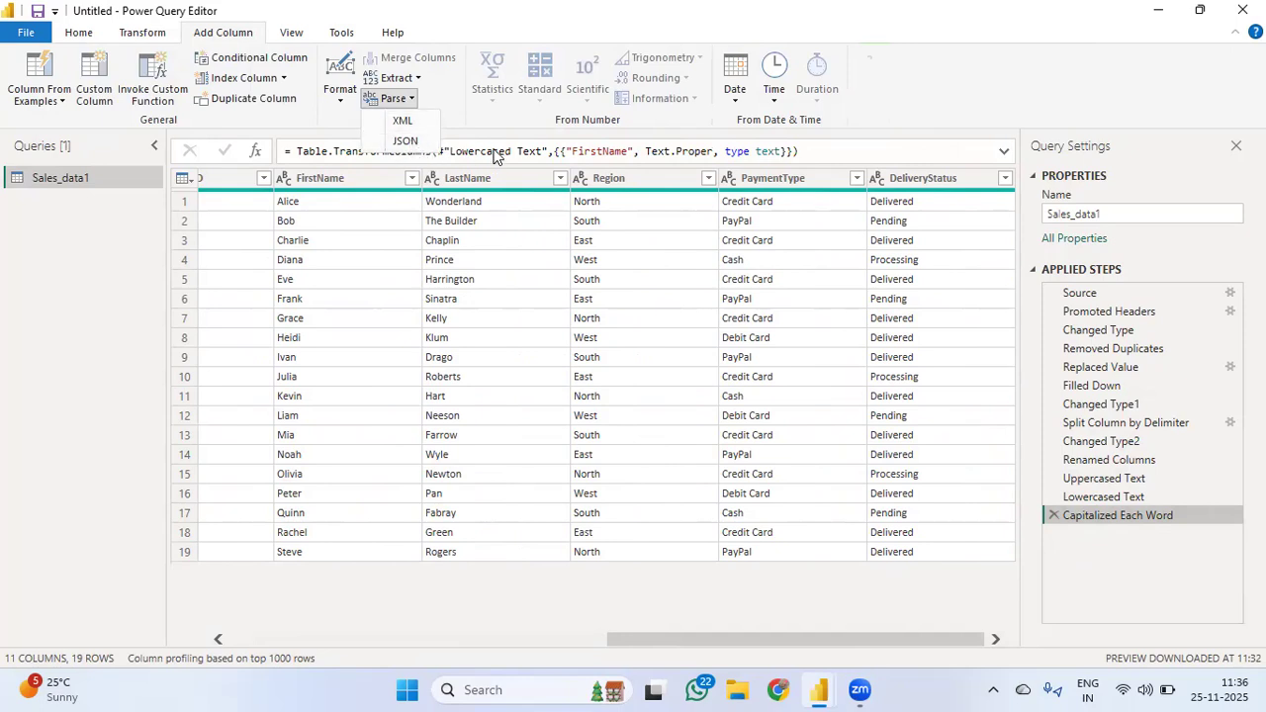
left_click(653, 132)
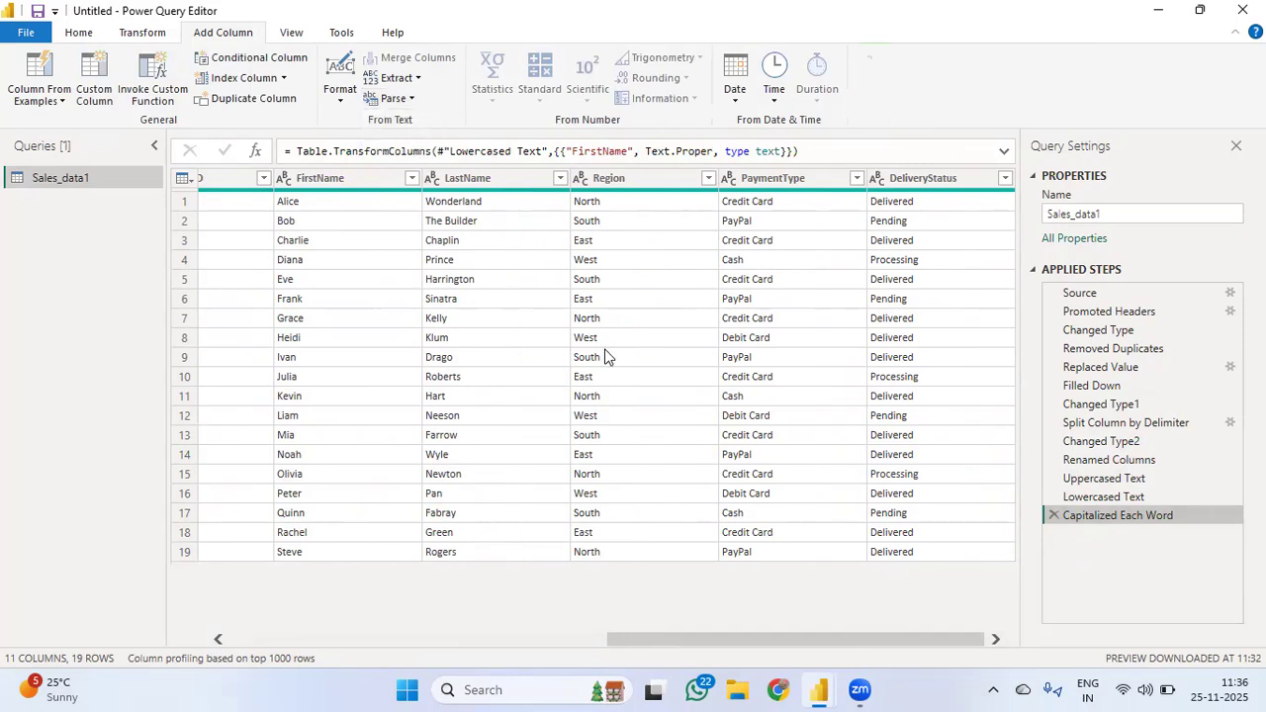
Add a Year column extracted from OrderDate and go back to the OrderDate column to compare.
scroll(608, 357, "left", 5)
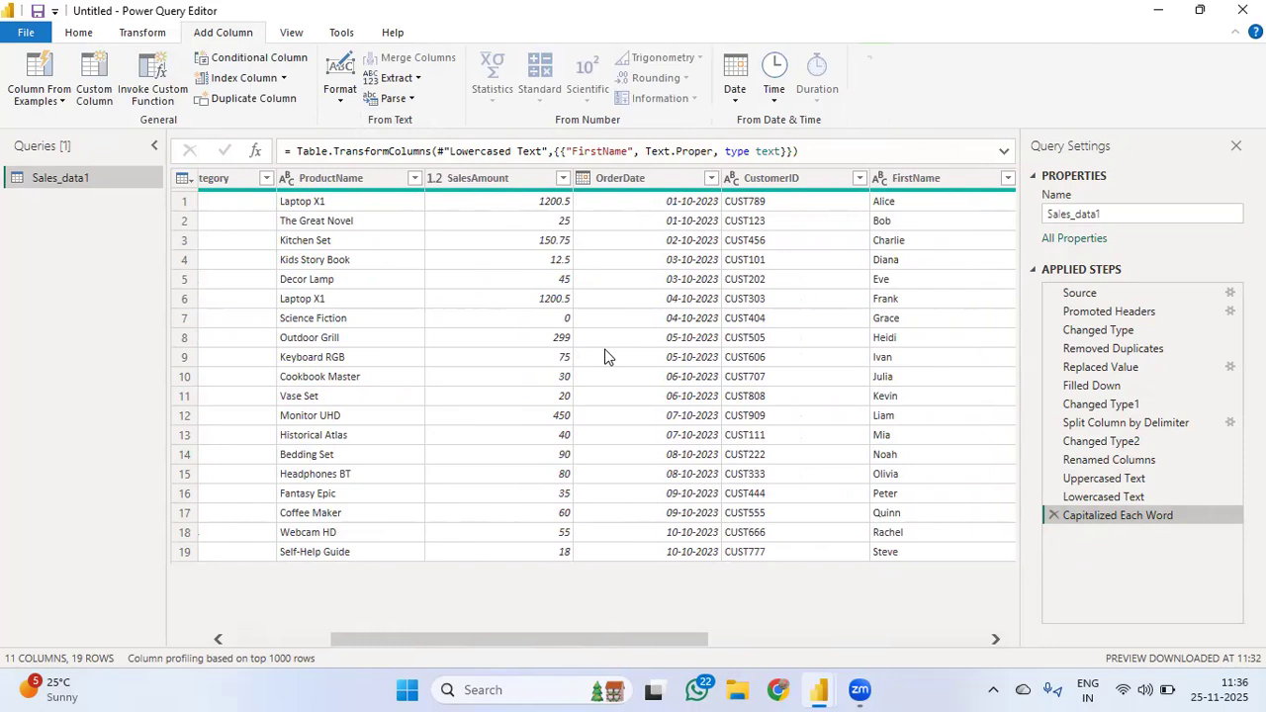
left_click(619, 178)
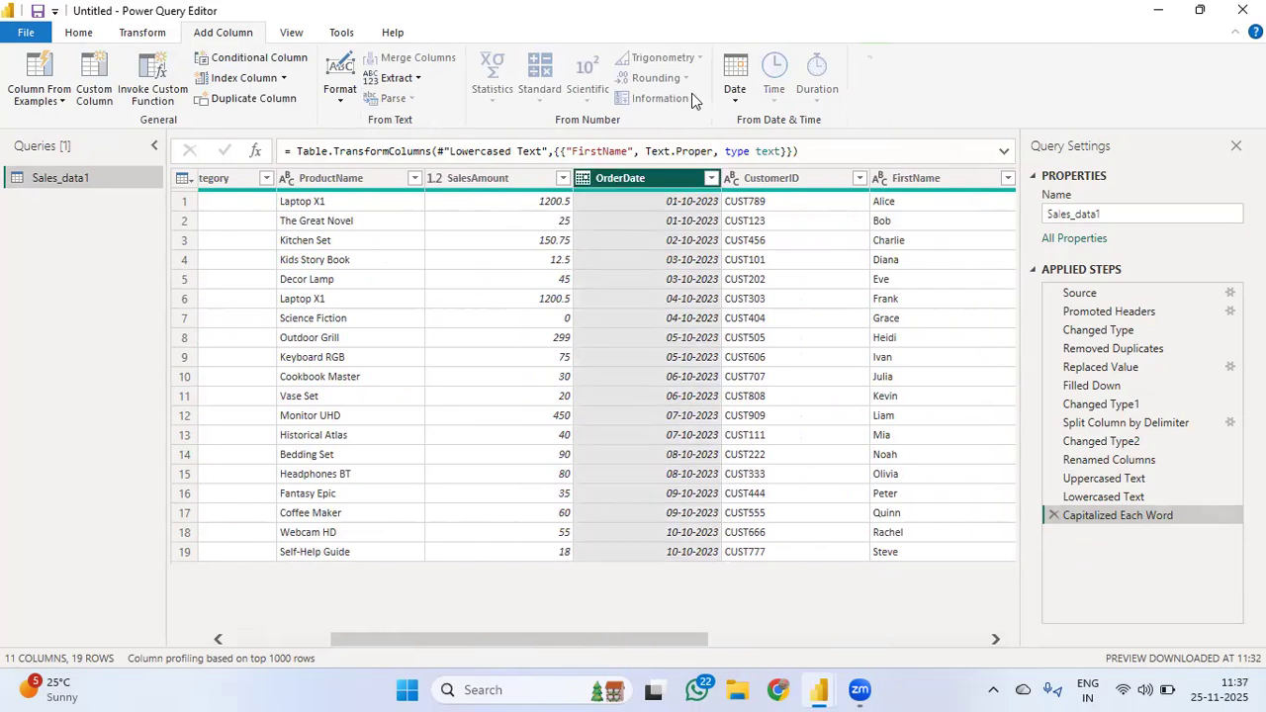
left_click(734, 91)
mouse_move(782, 183)
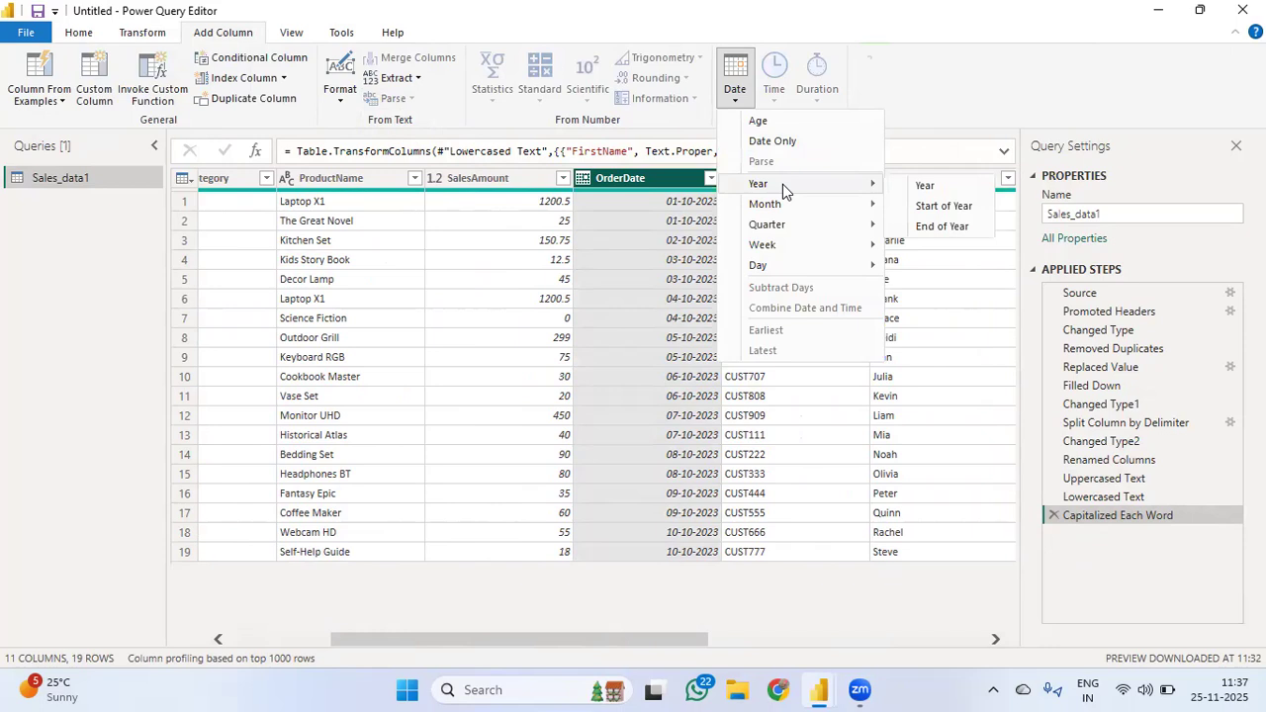
left_click(916, 184)
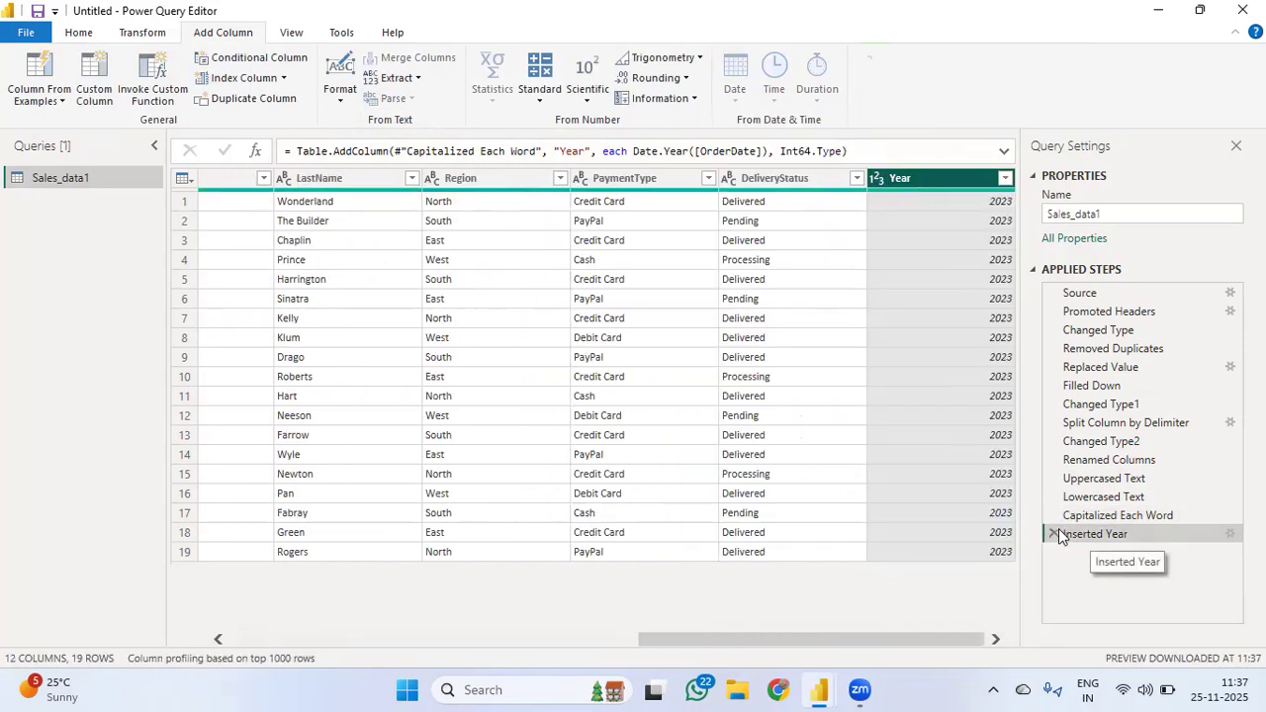
scroll(929, 225, "left", 5)
scroll(651, 282, "left", 3)
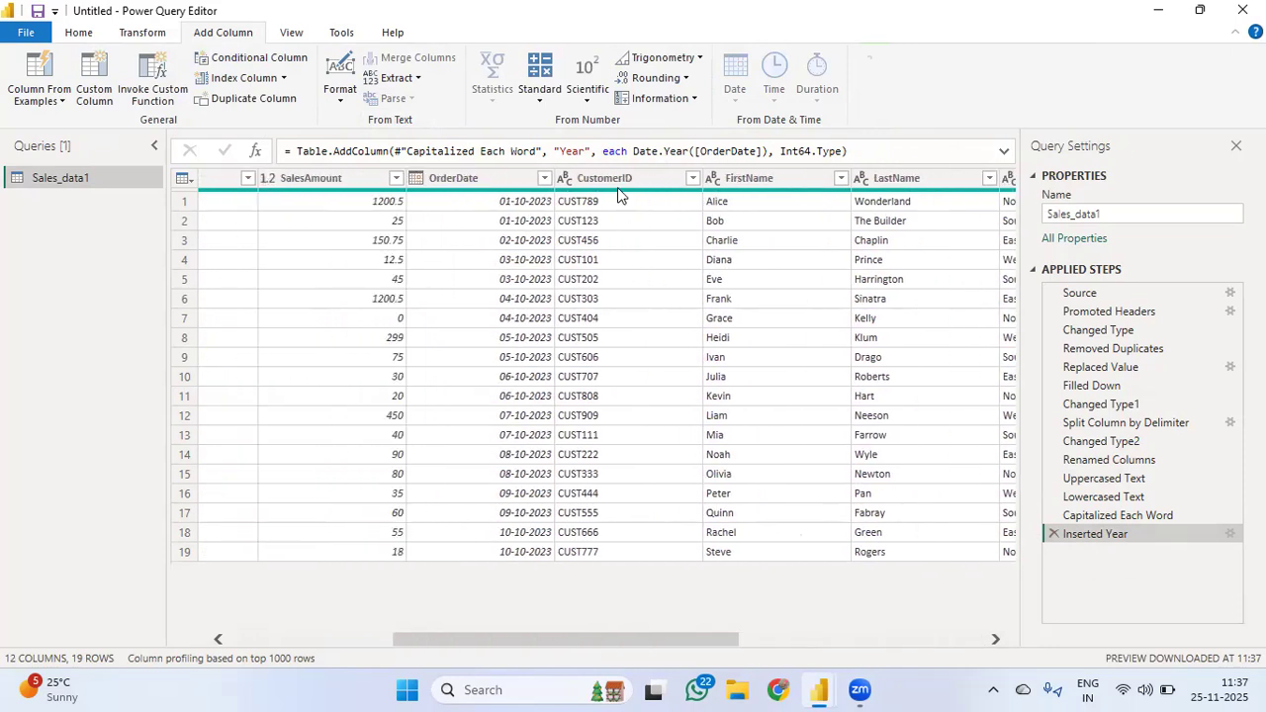
Add a Month column containing the month number extracted from OrderDate.
left_click(498, 180)
scroll(789, 289, "right", 8)
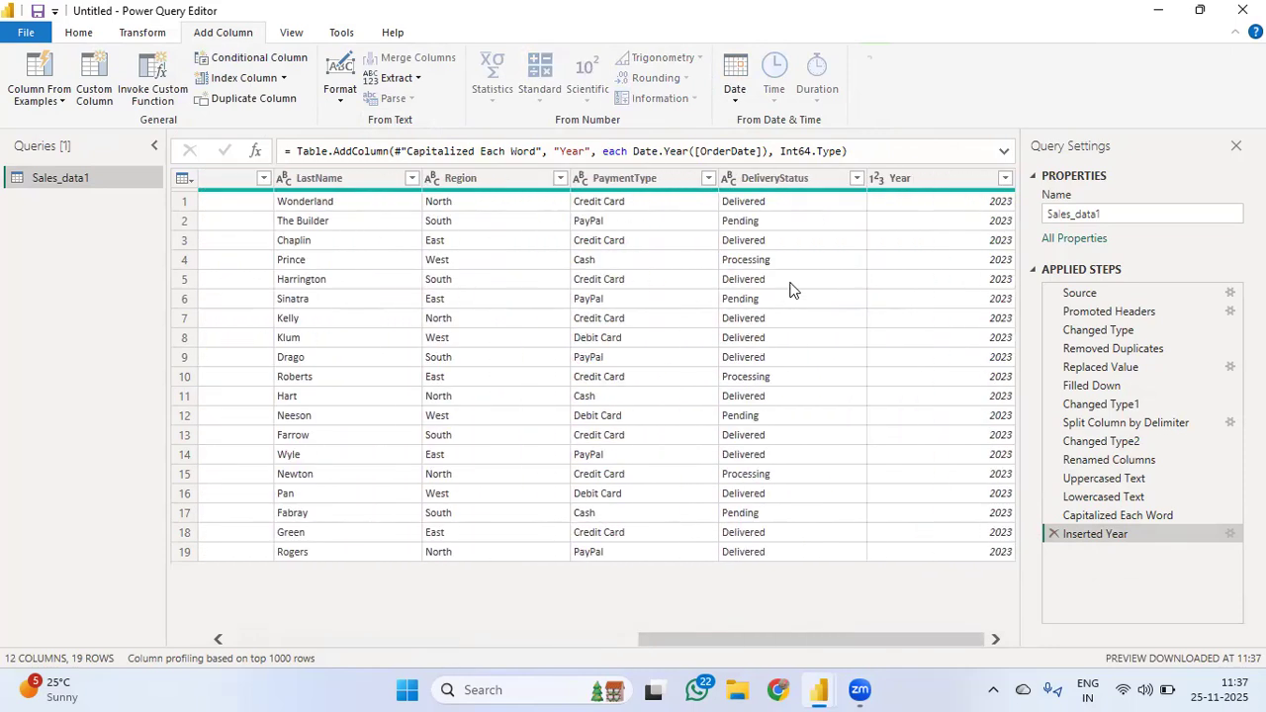
left_click(945, 179)
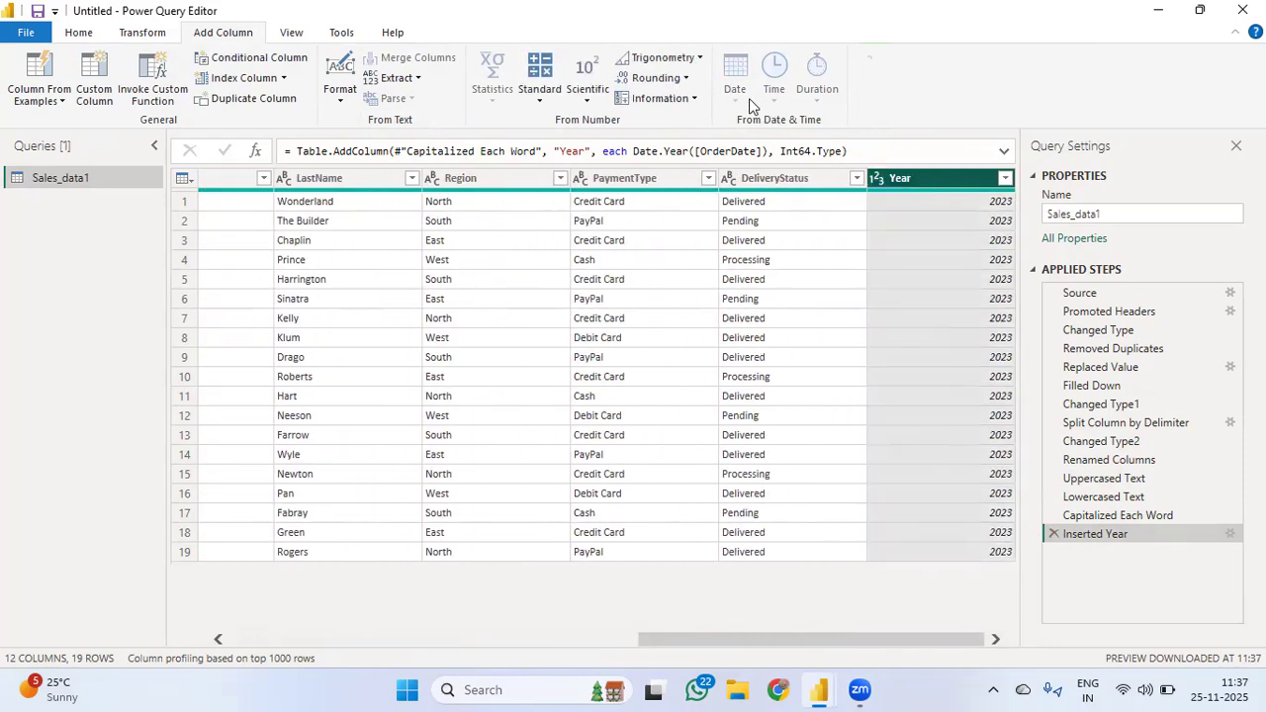
scroll(666, 214, "left", 8)
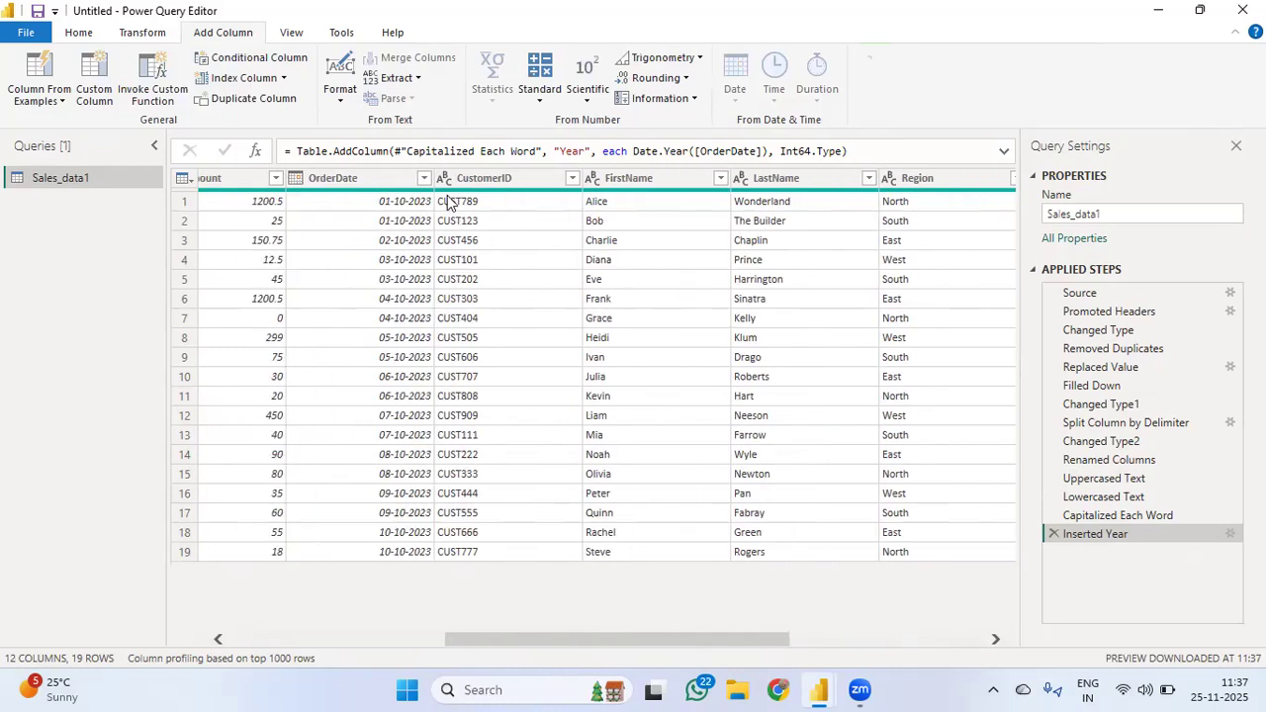
left_click(475, 187)
left_click(415, 178)
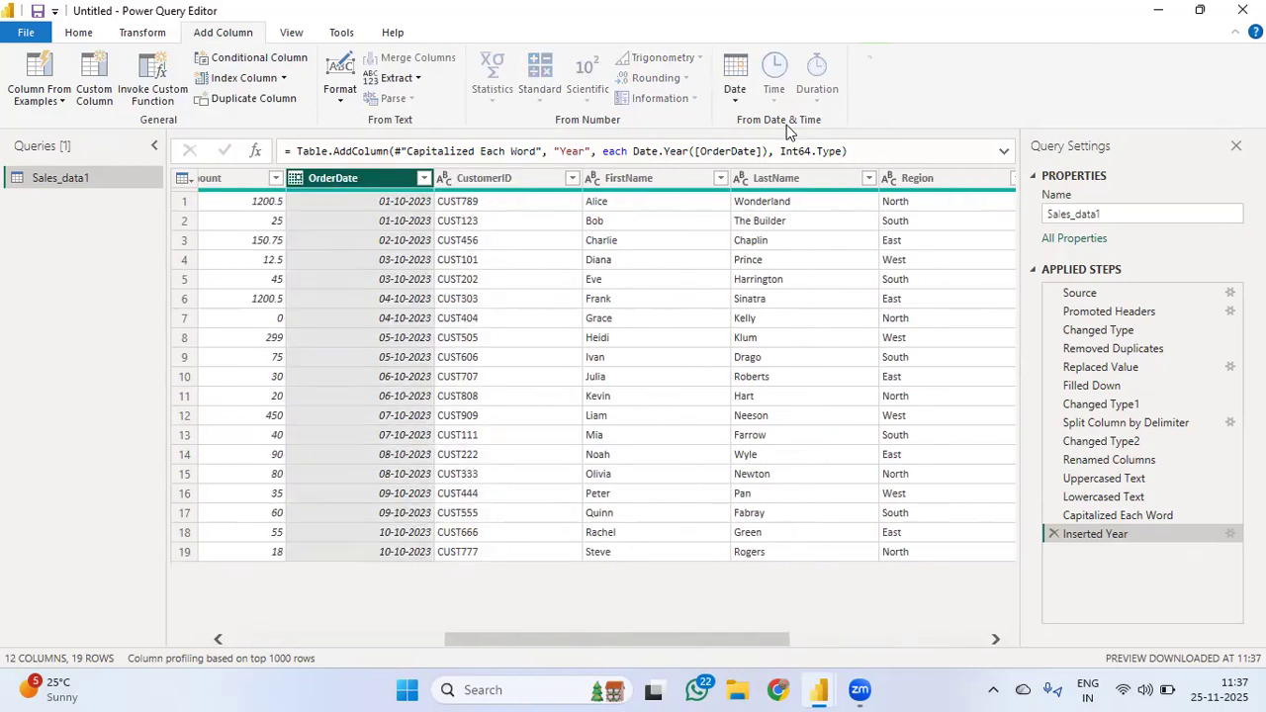
left_click(737, 106)
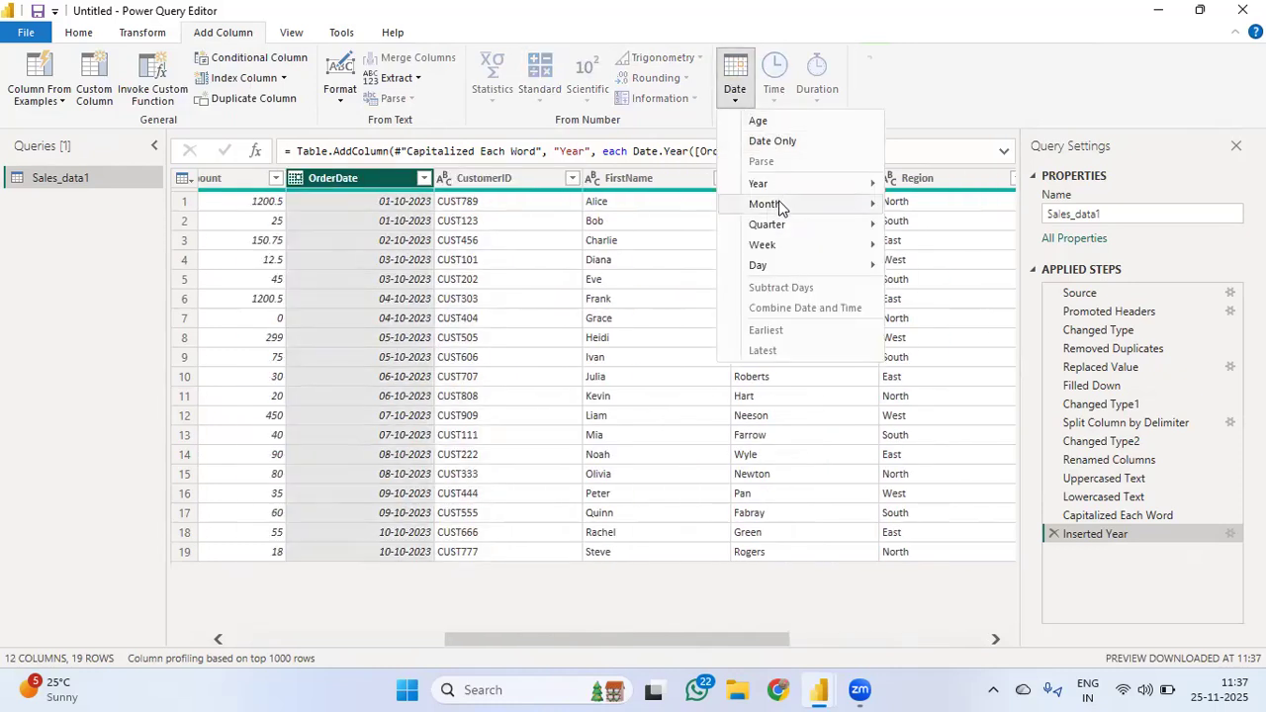
mouse_move(781, 207)
left_click(925, 206)
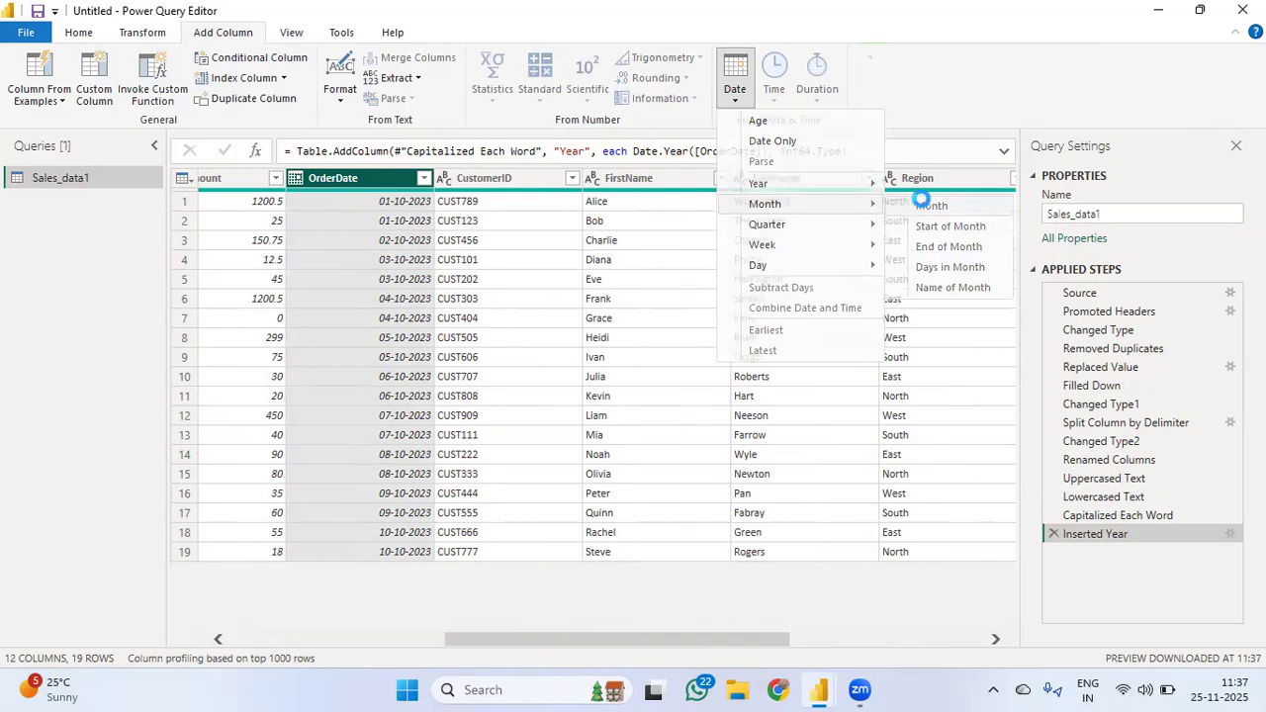
Move the OrderDate column after CustomerID and add a Quarter of Year column extracted from OrderDate.
scroll(428, 224, "left", 6)
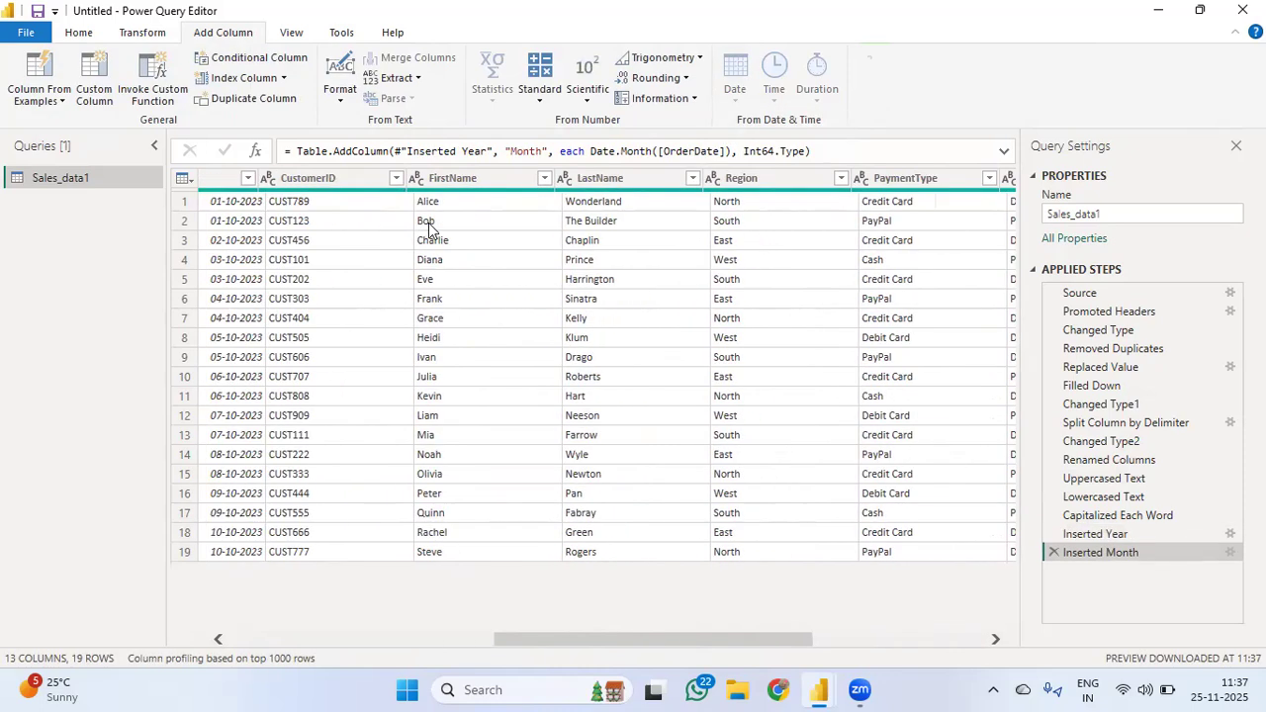
left_click(454, 178)
left_click_drag(391, 181, 712, 116)
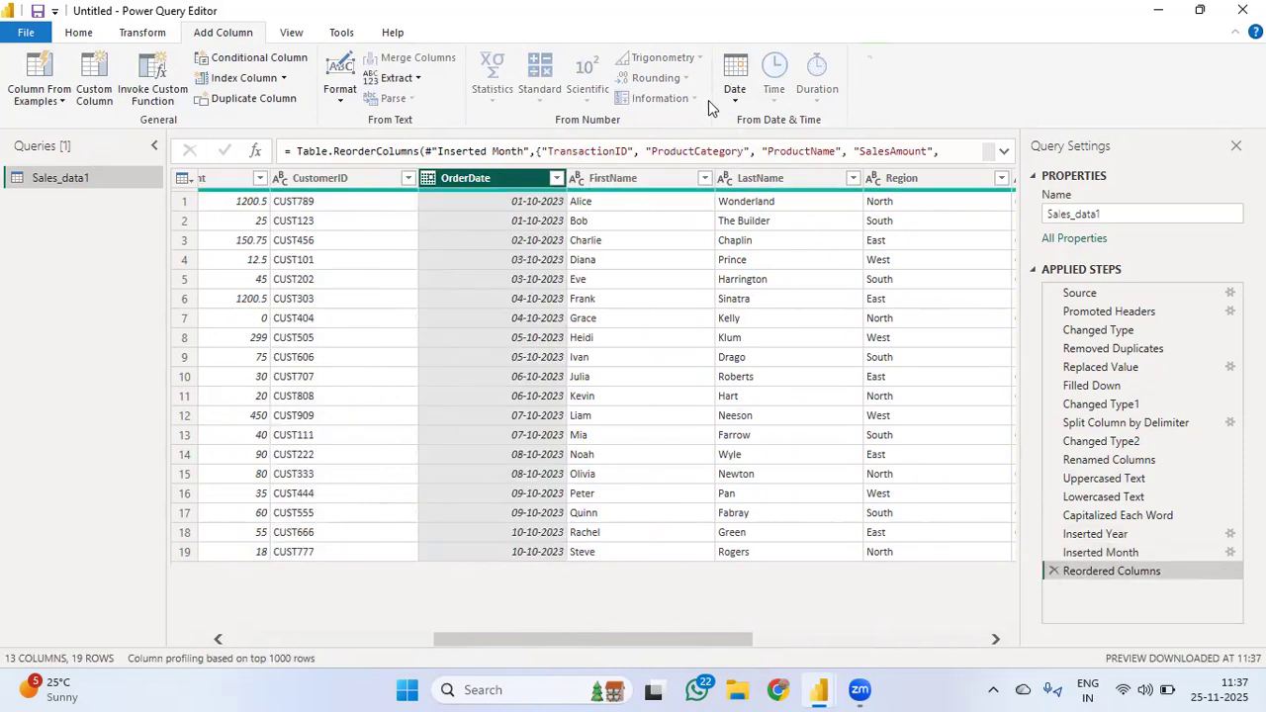
left_click(729, 99)
mouse_move(772, 227)
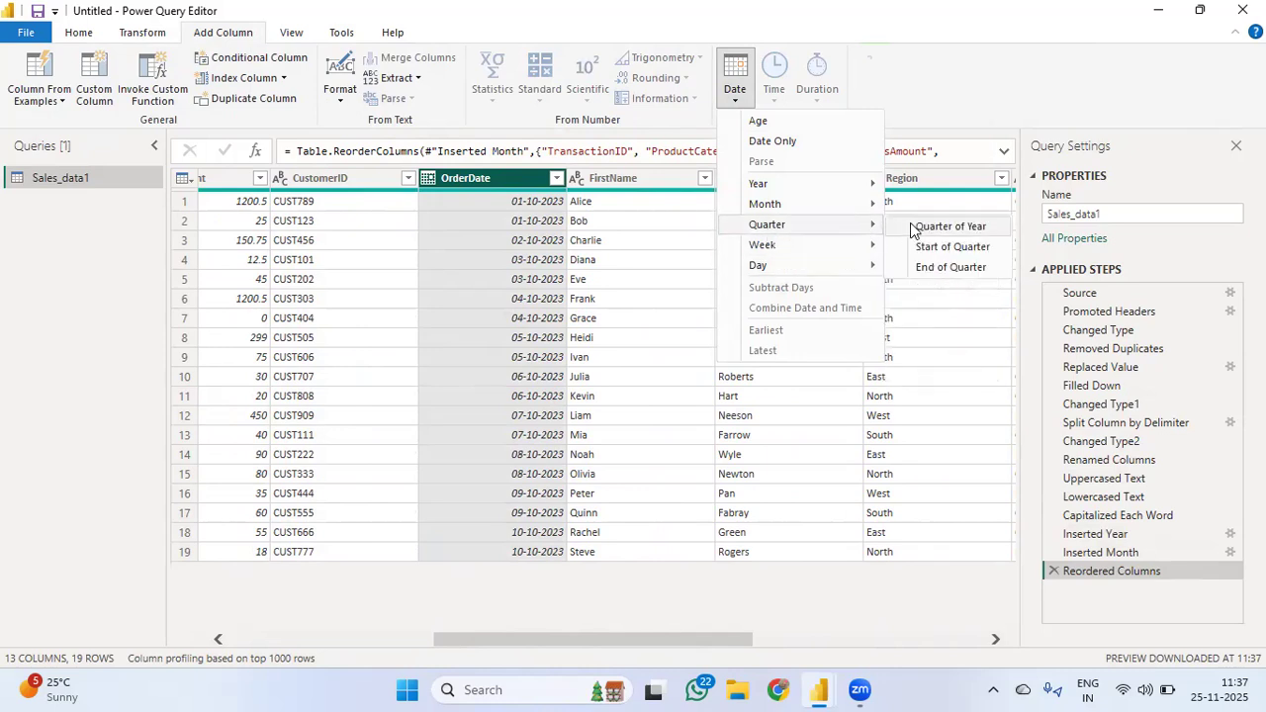
left_click(913, 229)
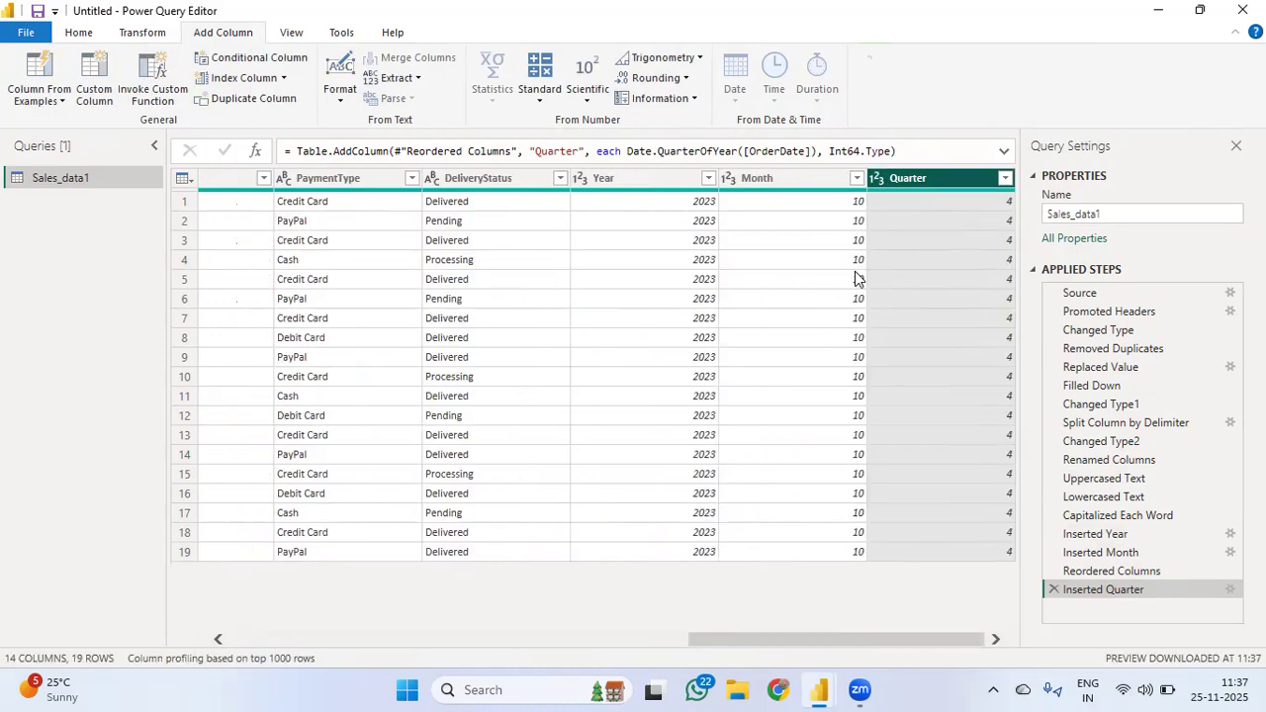
Review the Year and Month columns and move the Quarter column to a different place in the table.
left_click(634, 193)
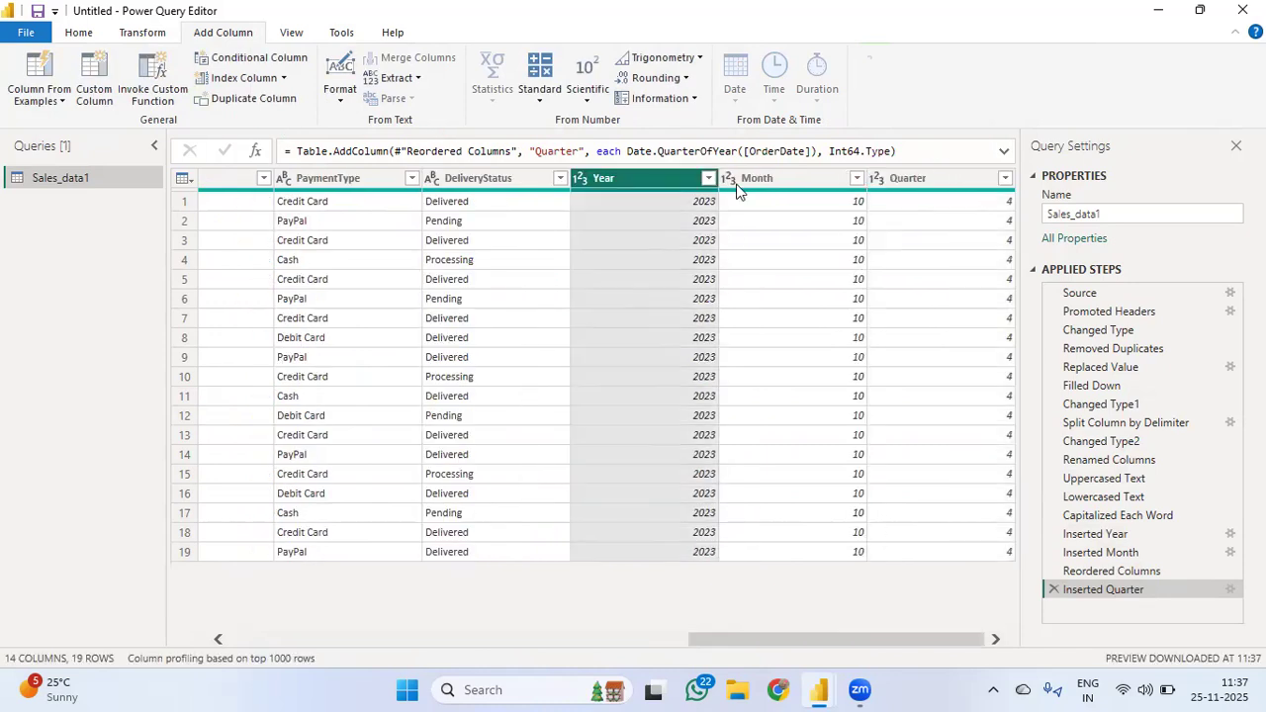
left_click(744, 189)
left_click_drag(903, 182, 629, 282)
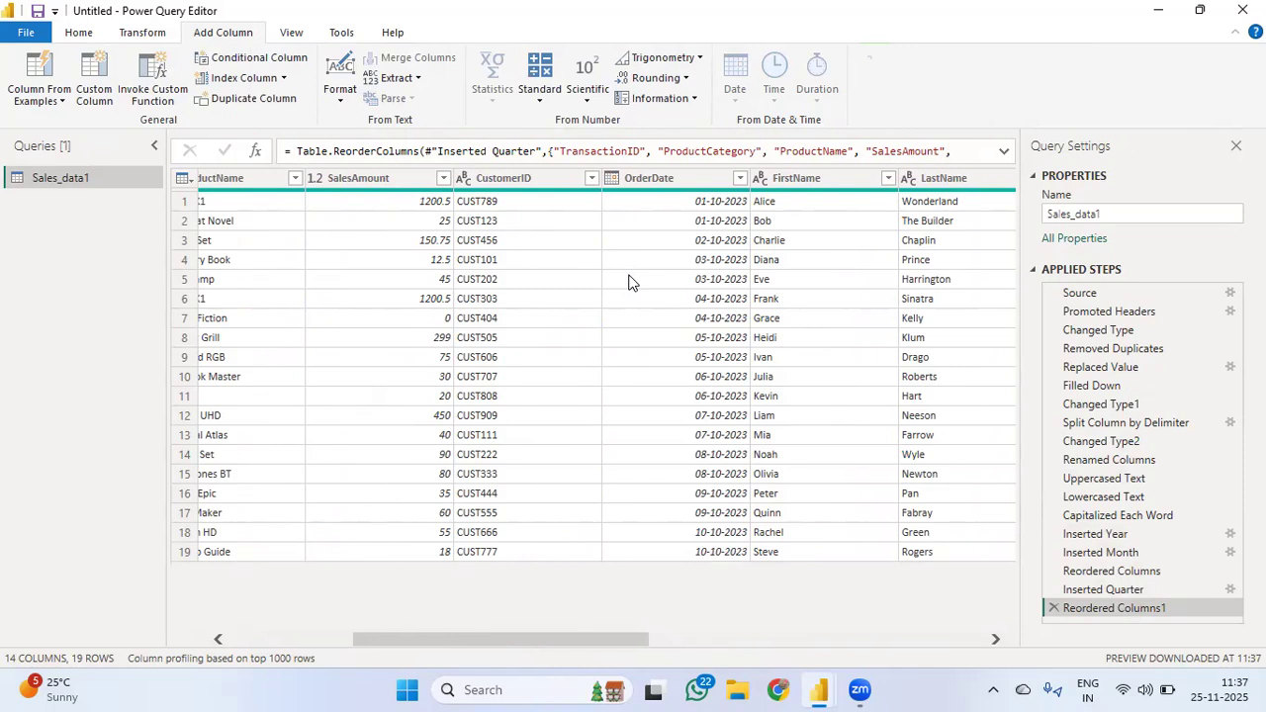
left_click(133, 36)
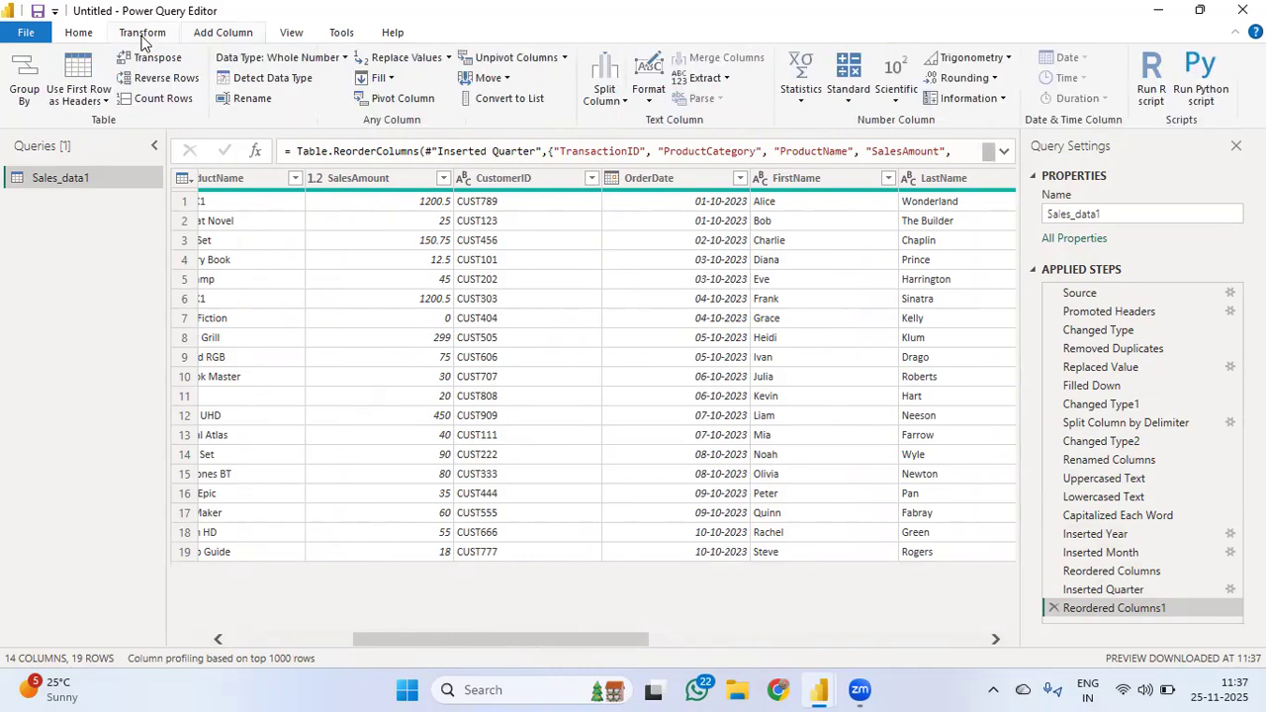
mouse_move(217, 198)
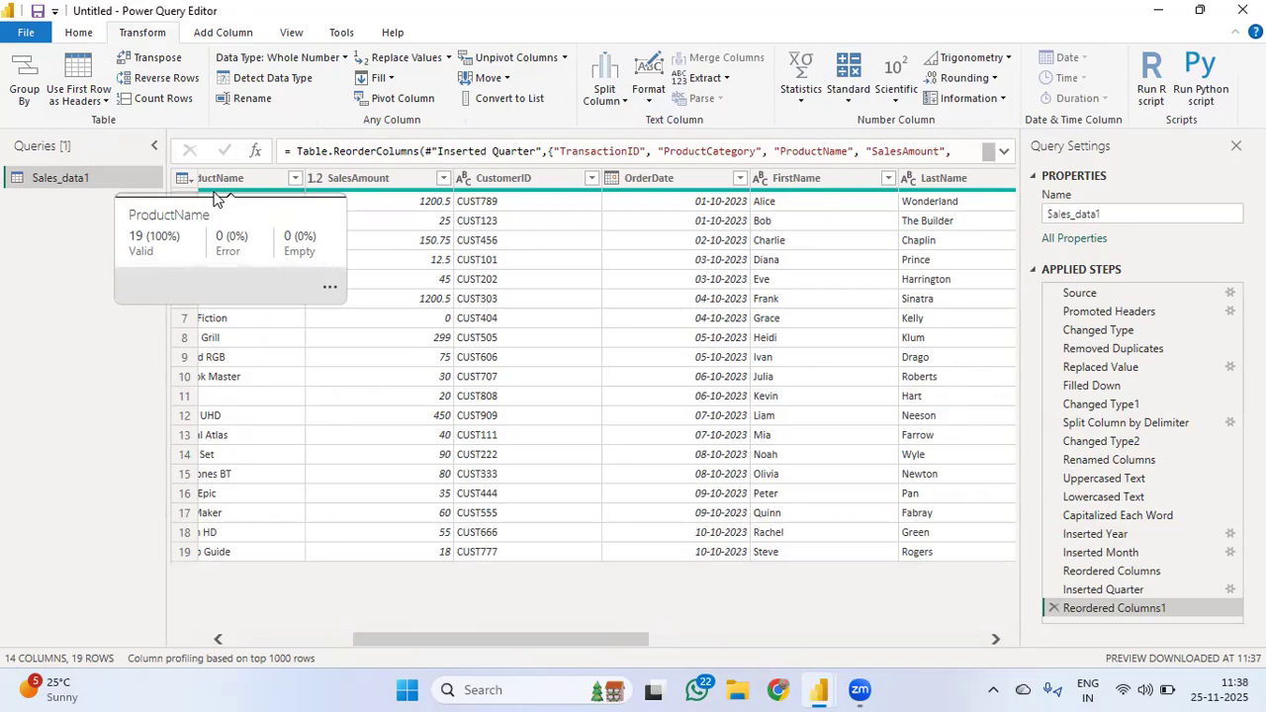
scroll(376, 364, "left", 5)
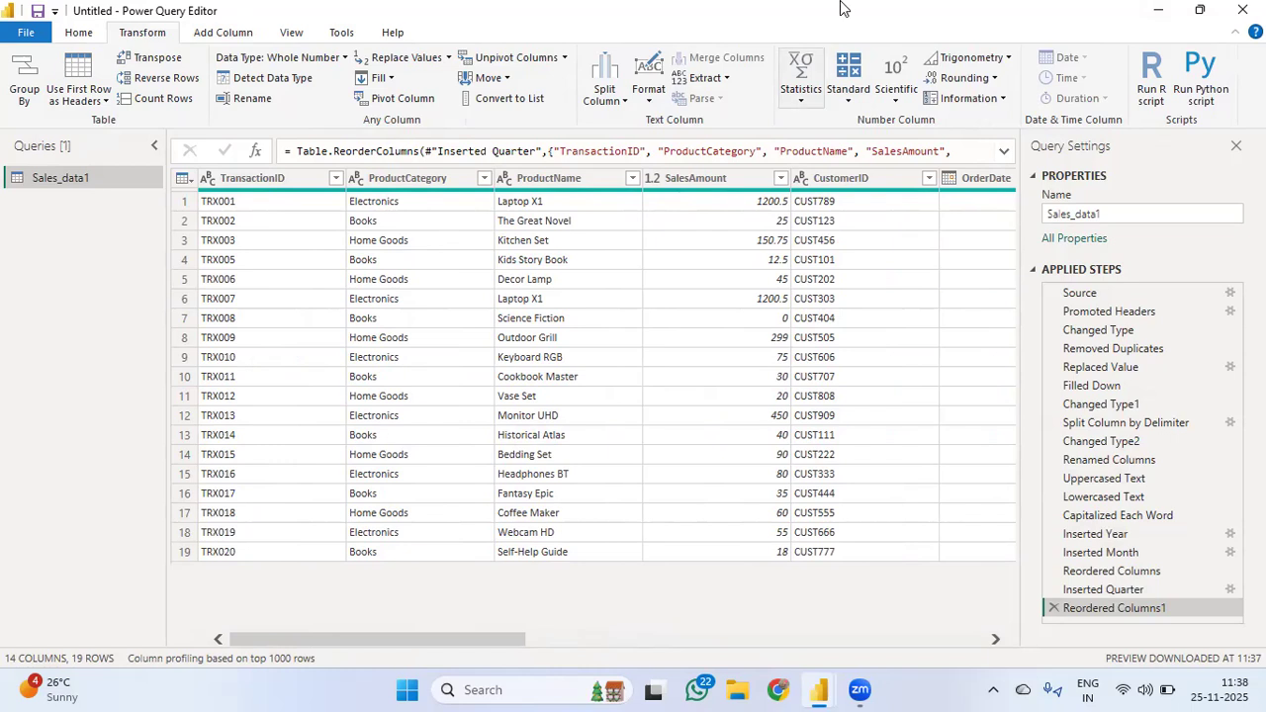
double_click(1006, 4)
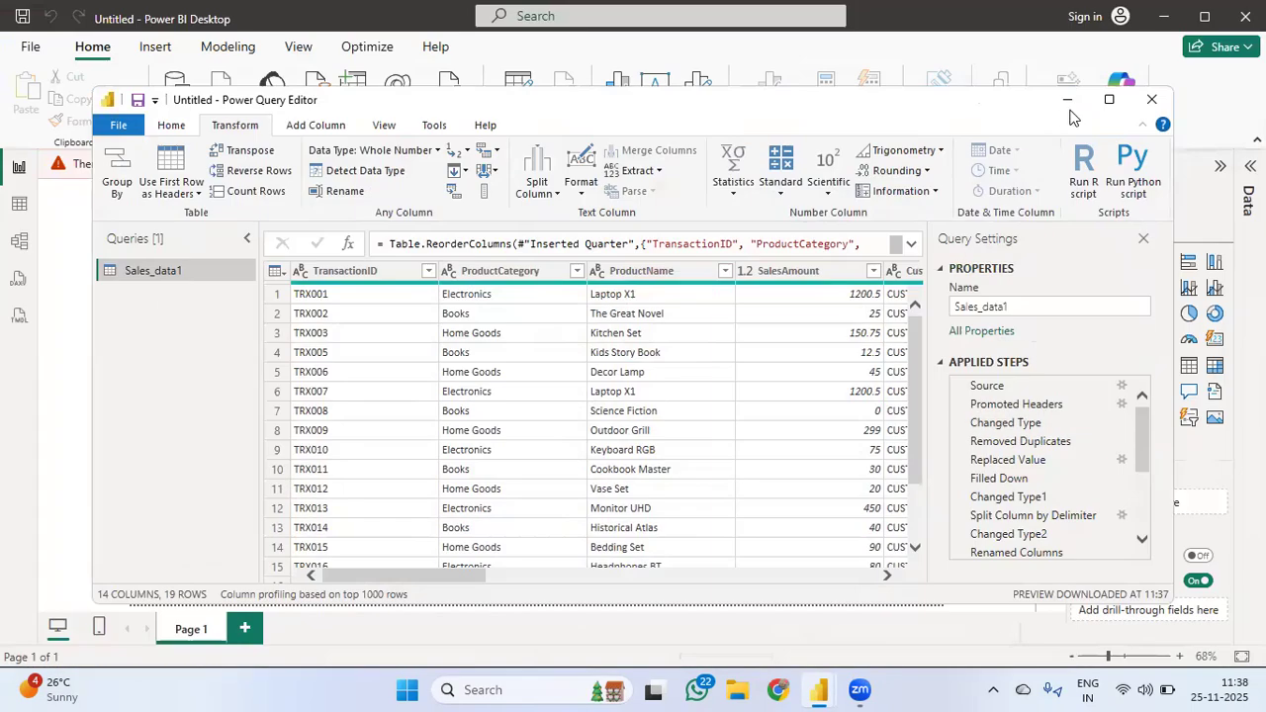
left_click(1109, 99)
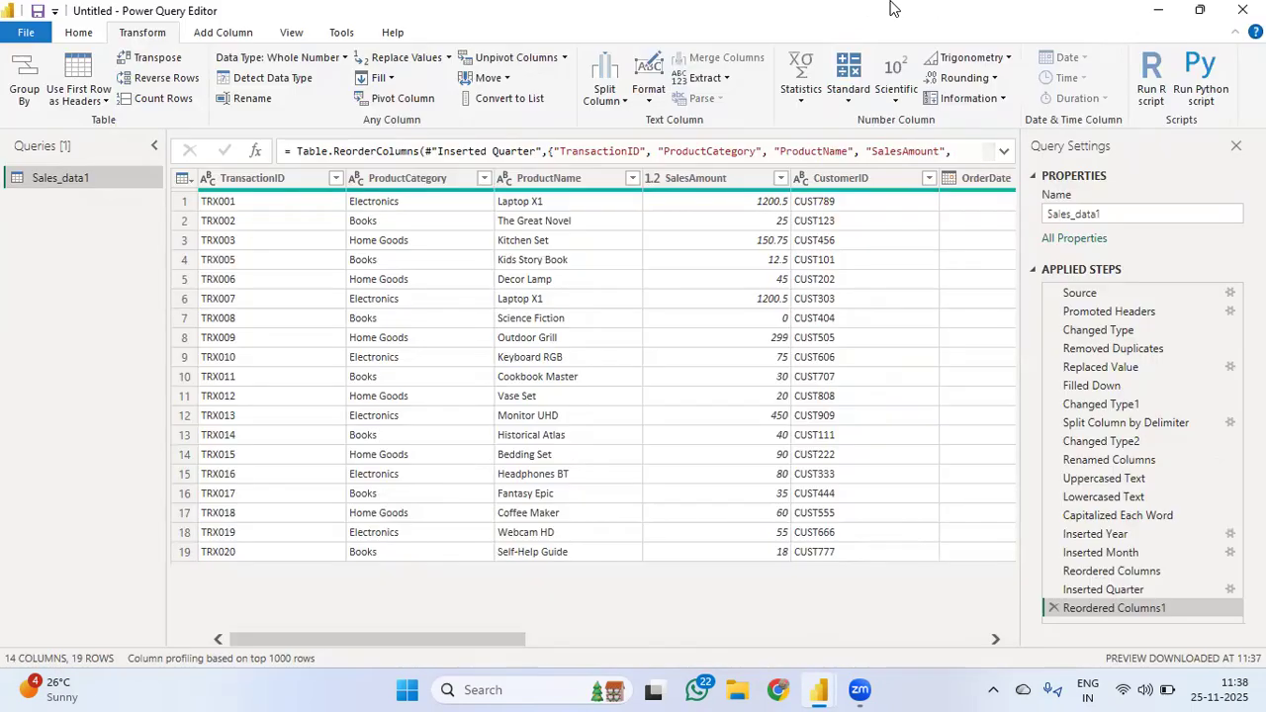